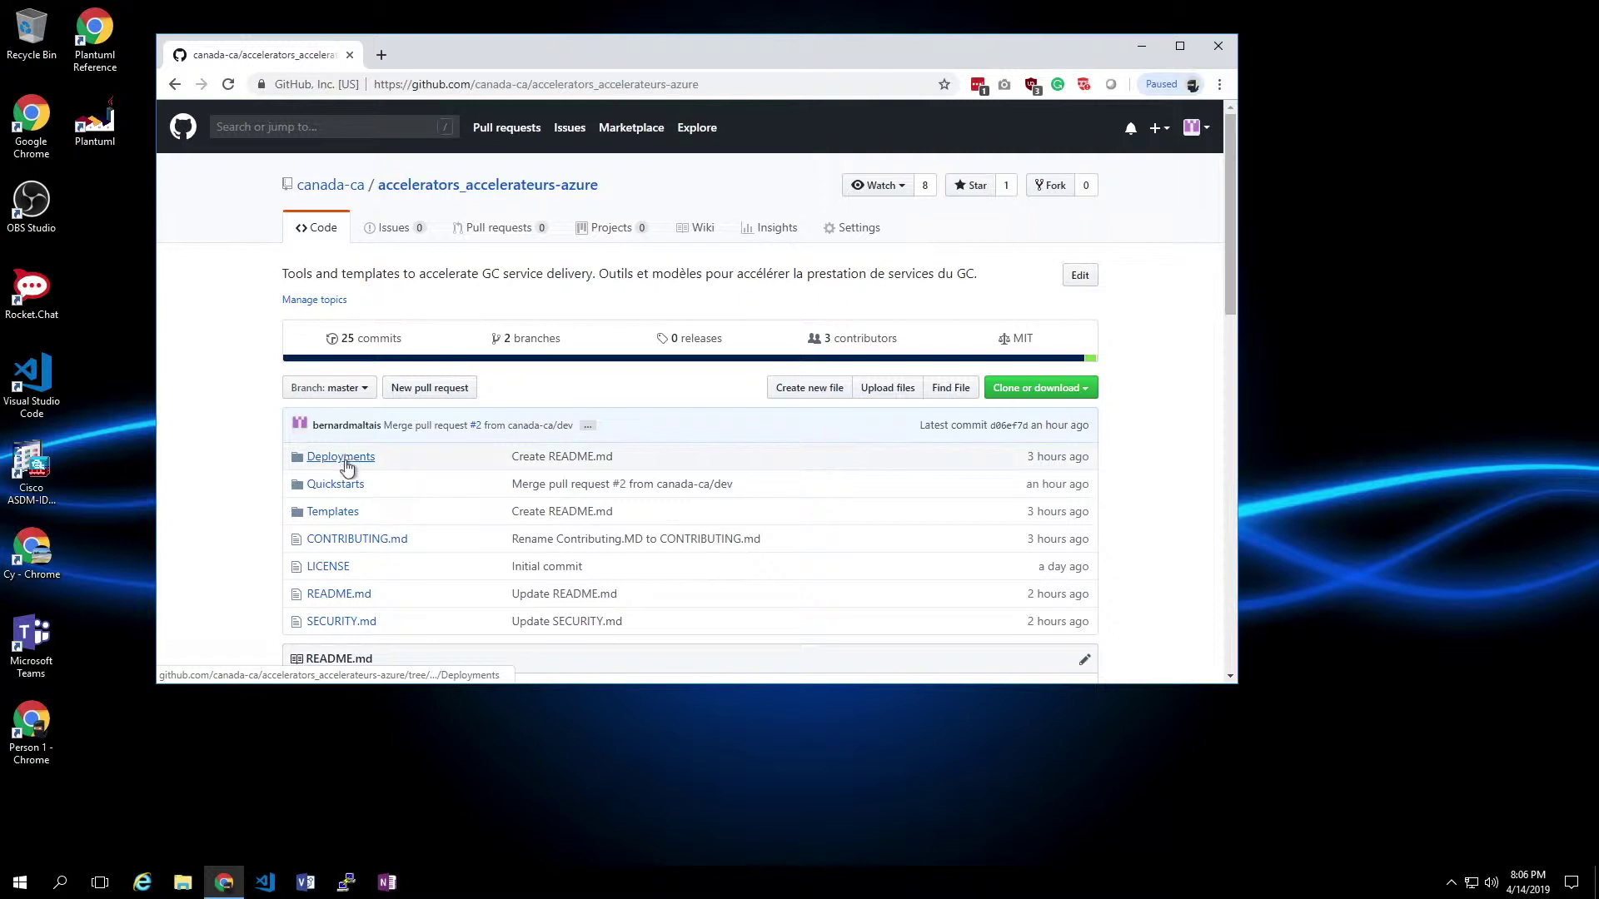
- Browse into Quickstarts > DevelopmentVM, then return to the repository's root page
click(348, 486)
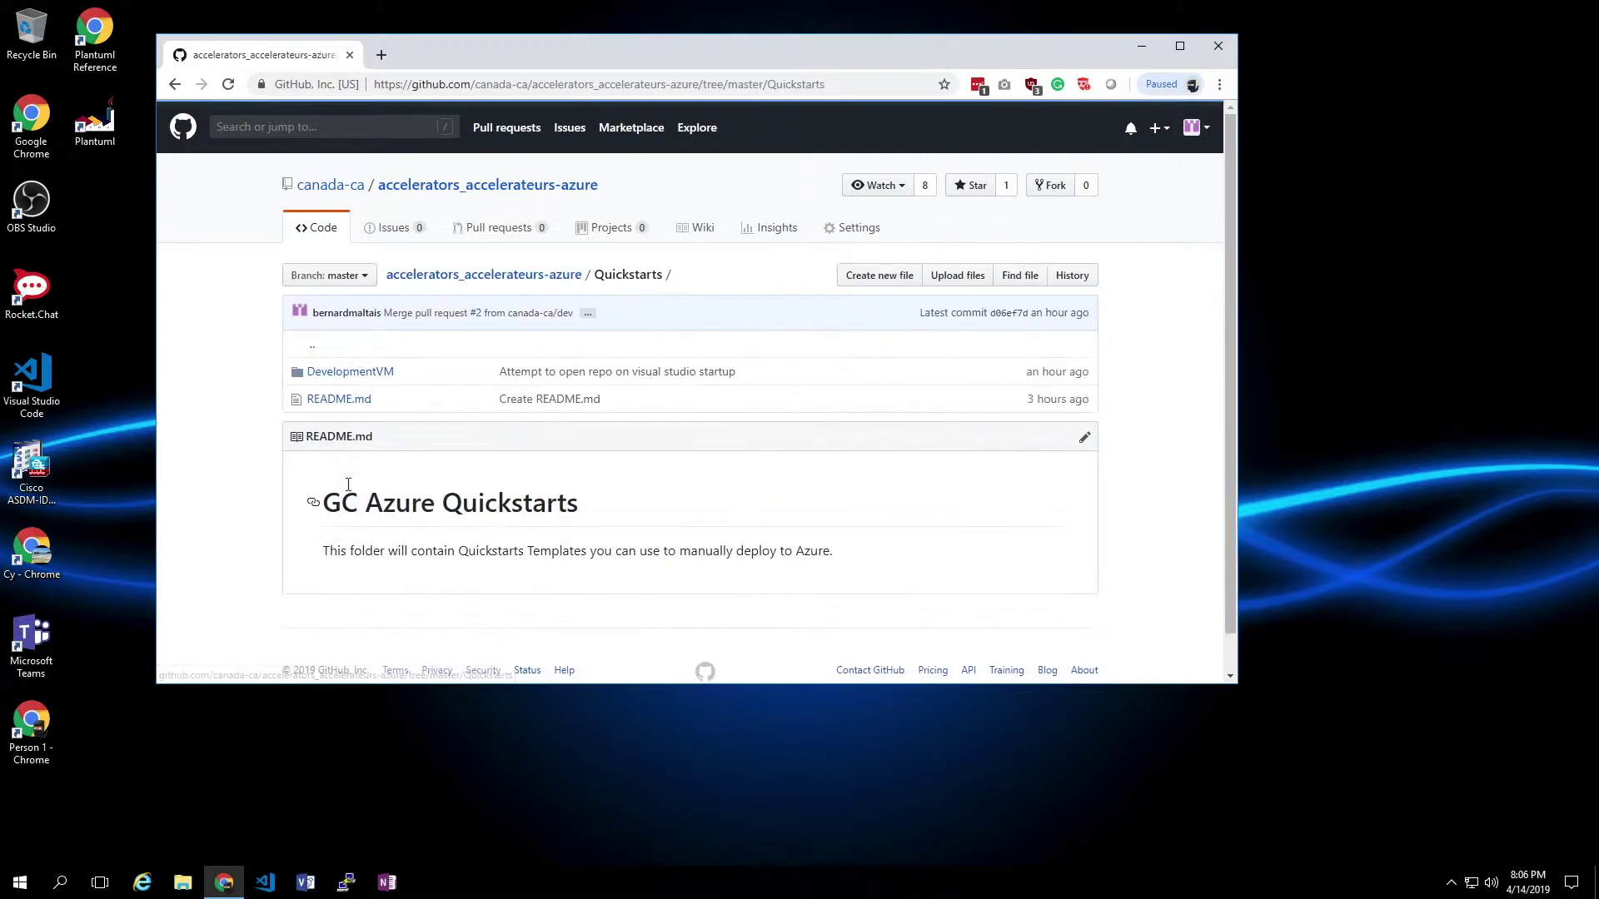
click(336, 375)
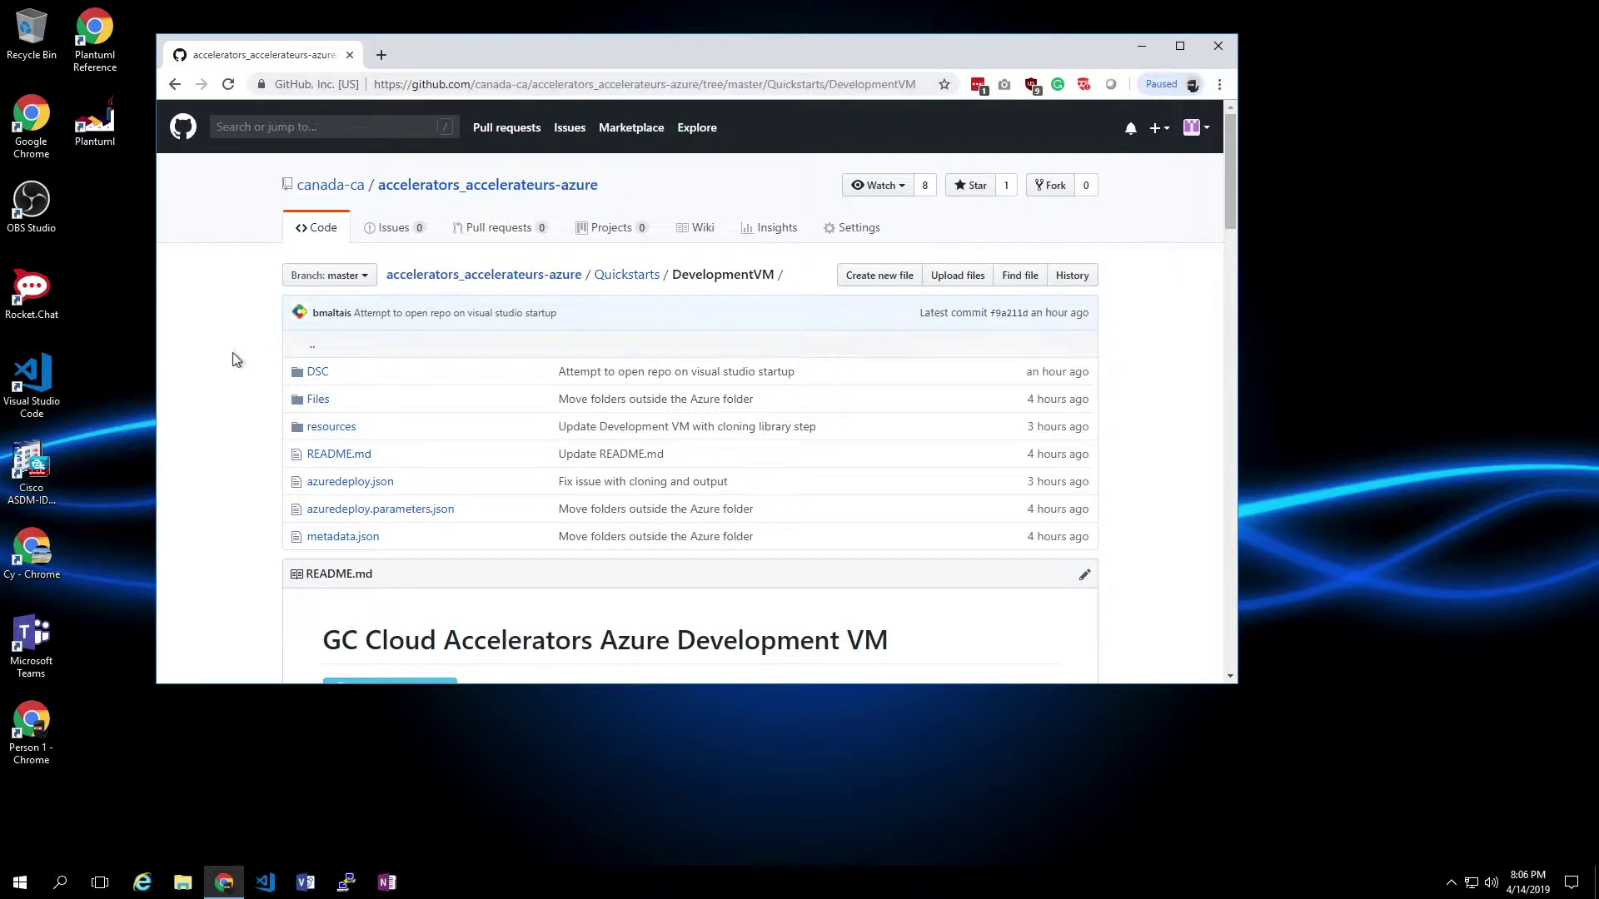
click(537, 283)
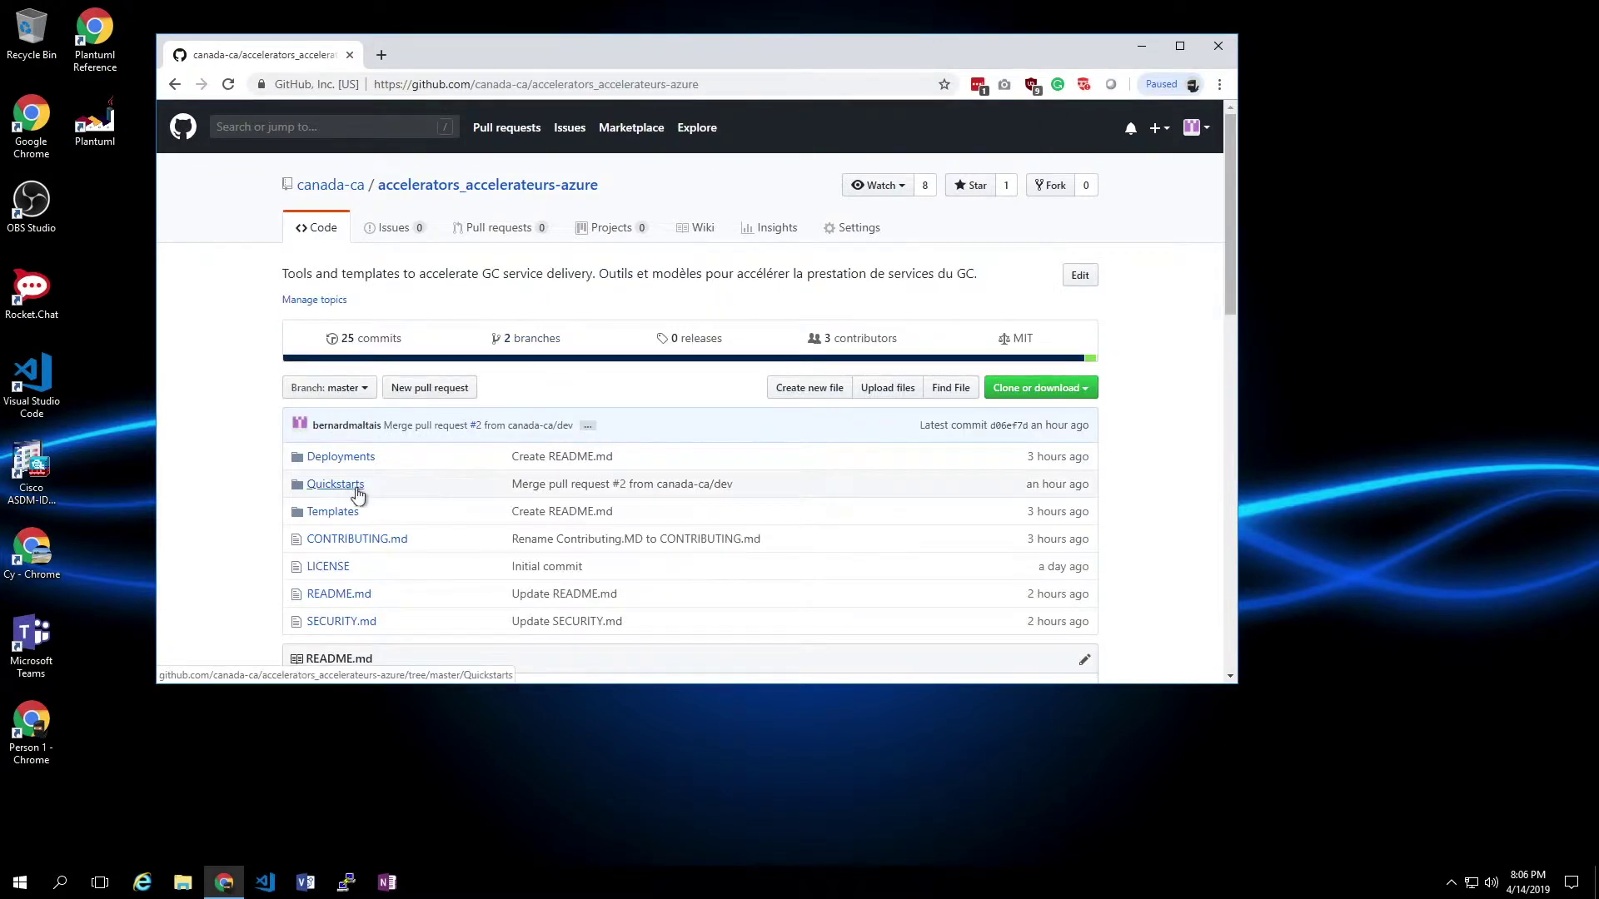
- Open the Quickstarts/DevelopmentVM README.md and launch its Deploy to Azure link
click(352, 491)
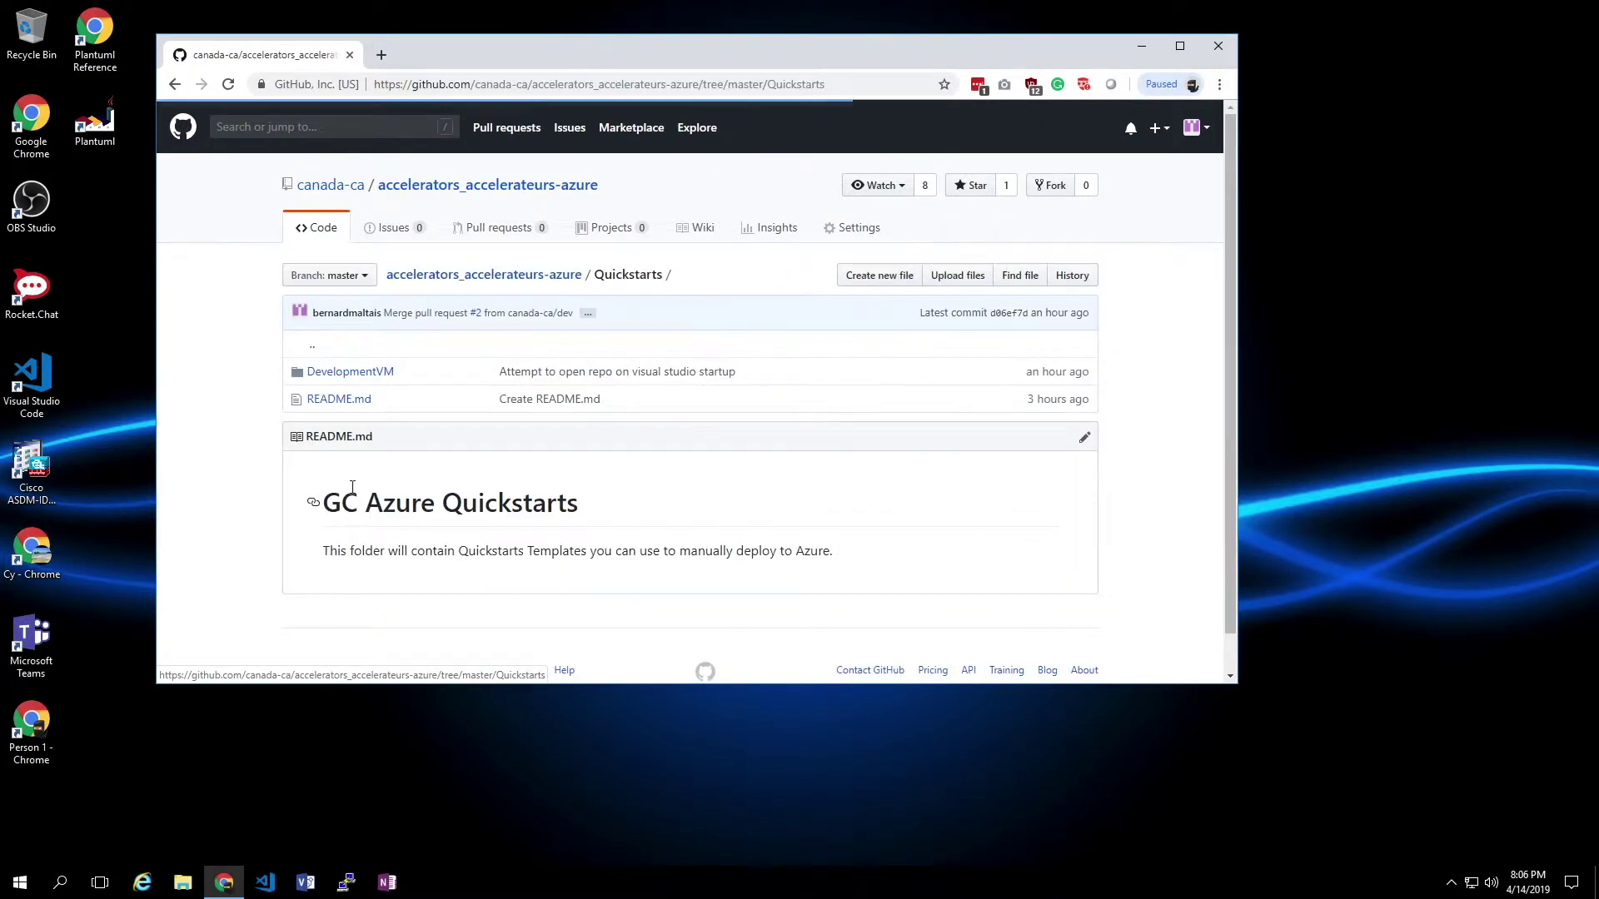
click(376, 375)
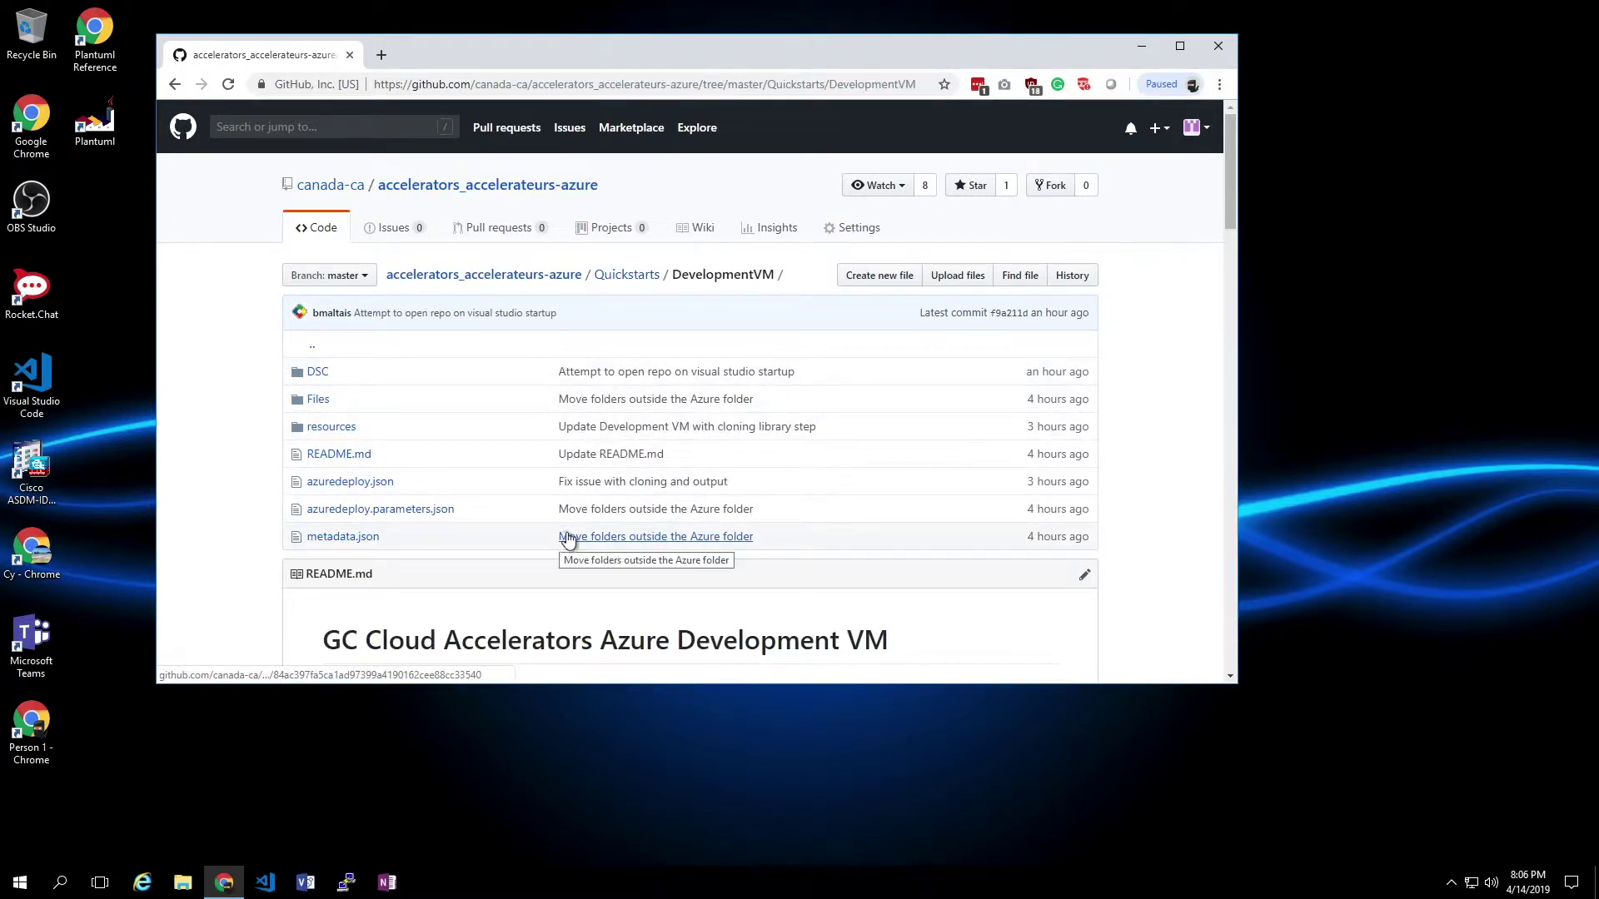
click(363, 459)
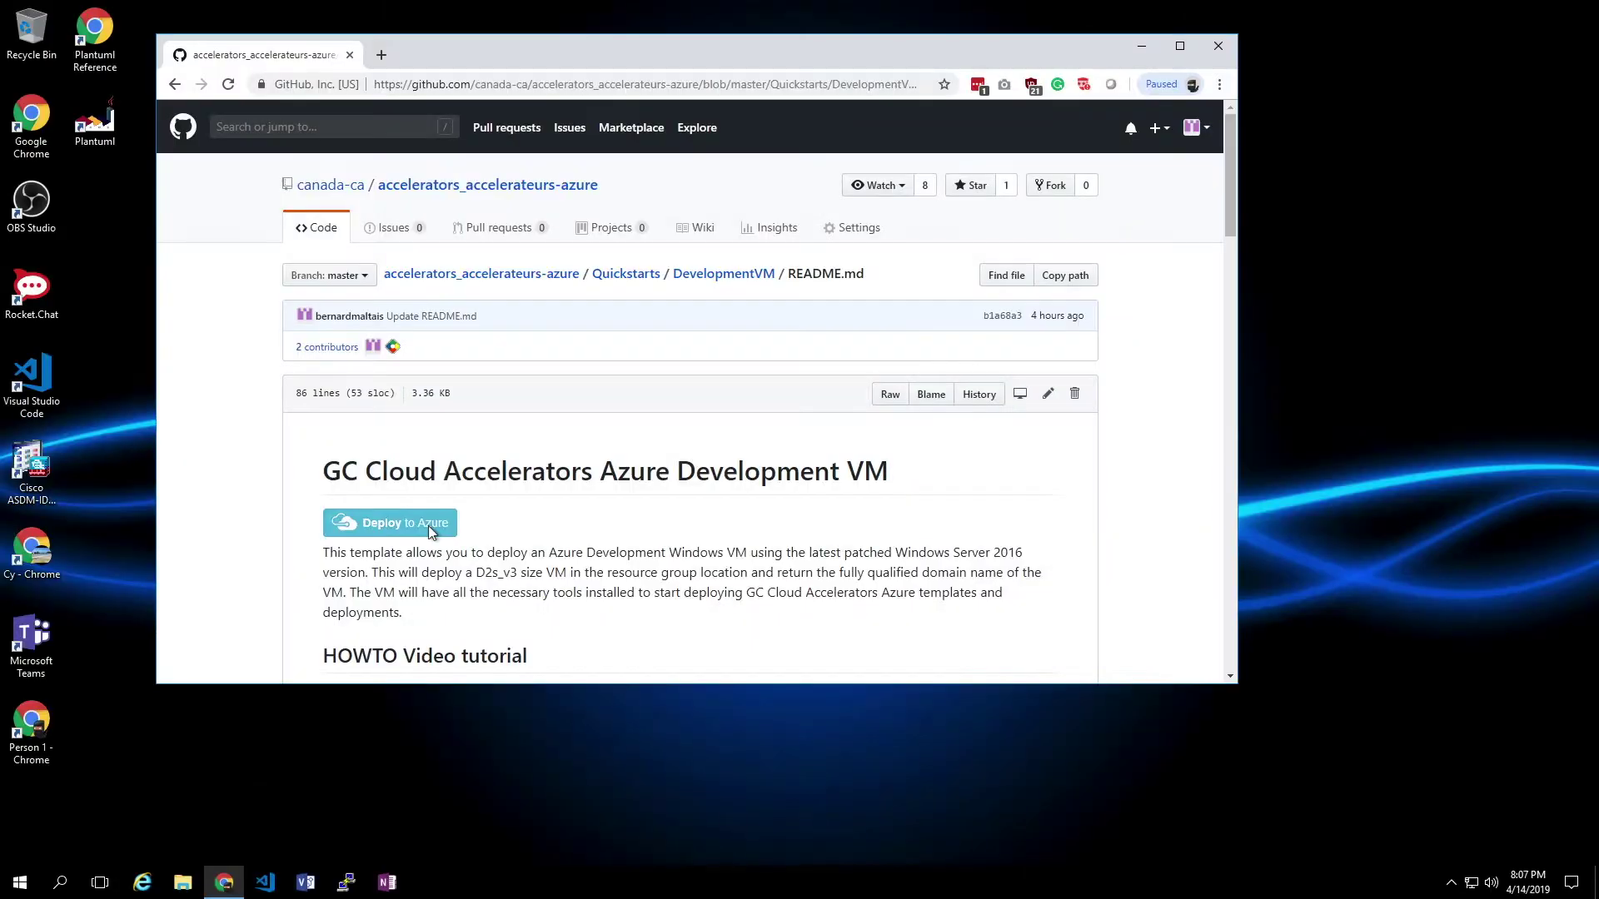
click(428, 527)
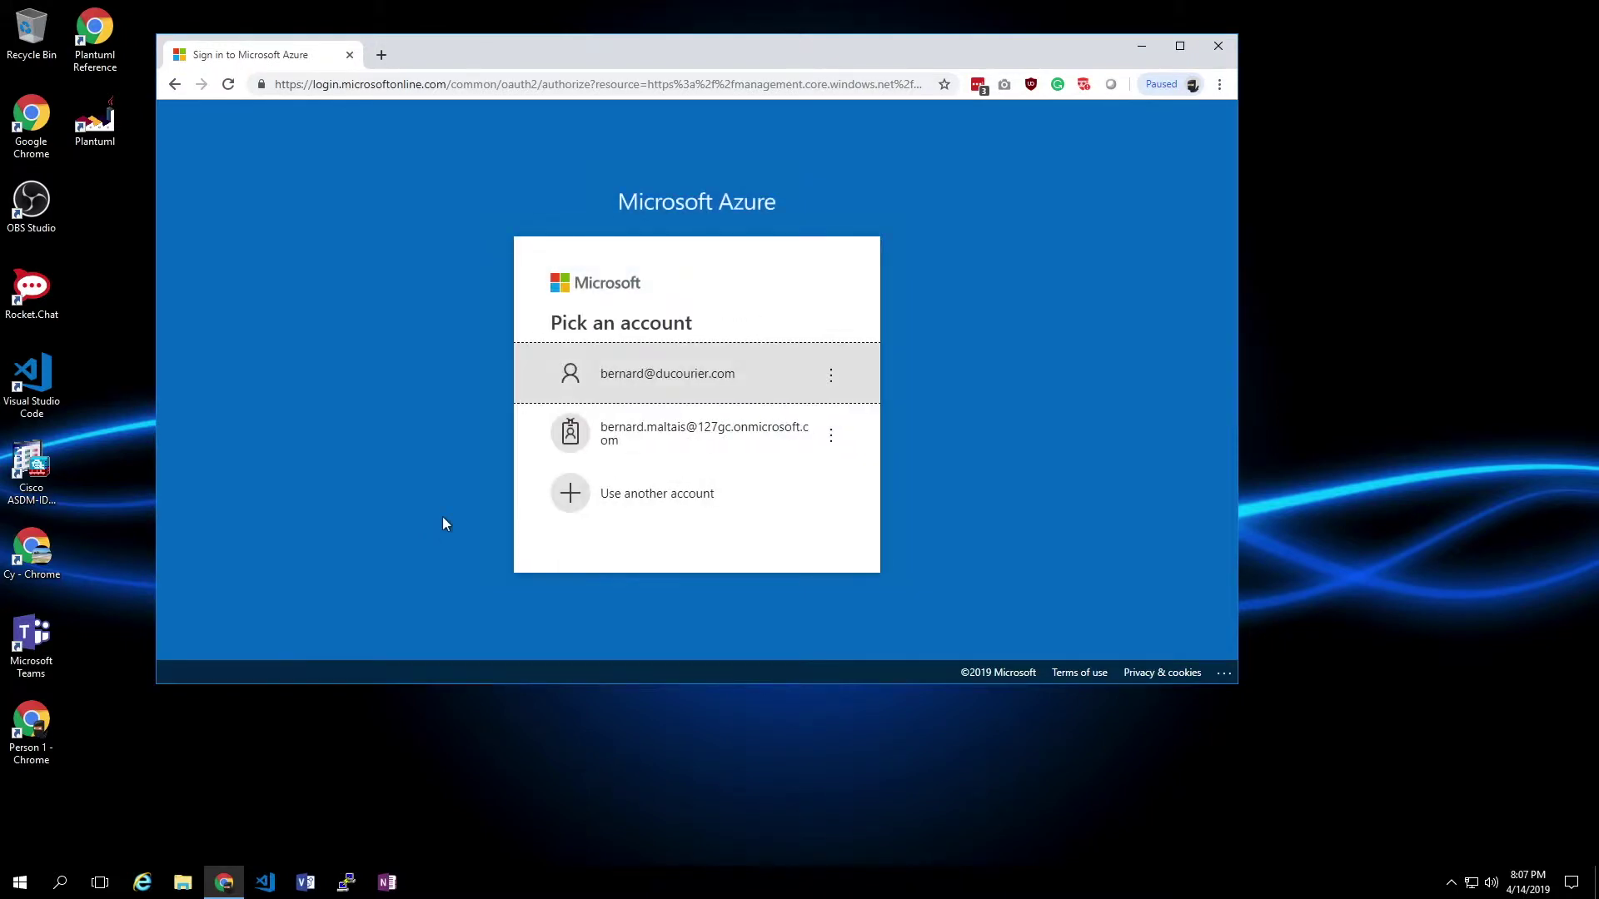
- Sign in to Azure with the first listed account to reach the Custom deployment form
click(638, 381)
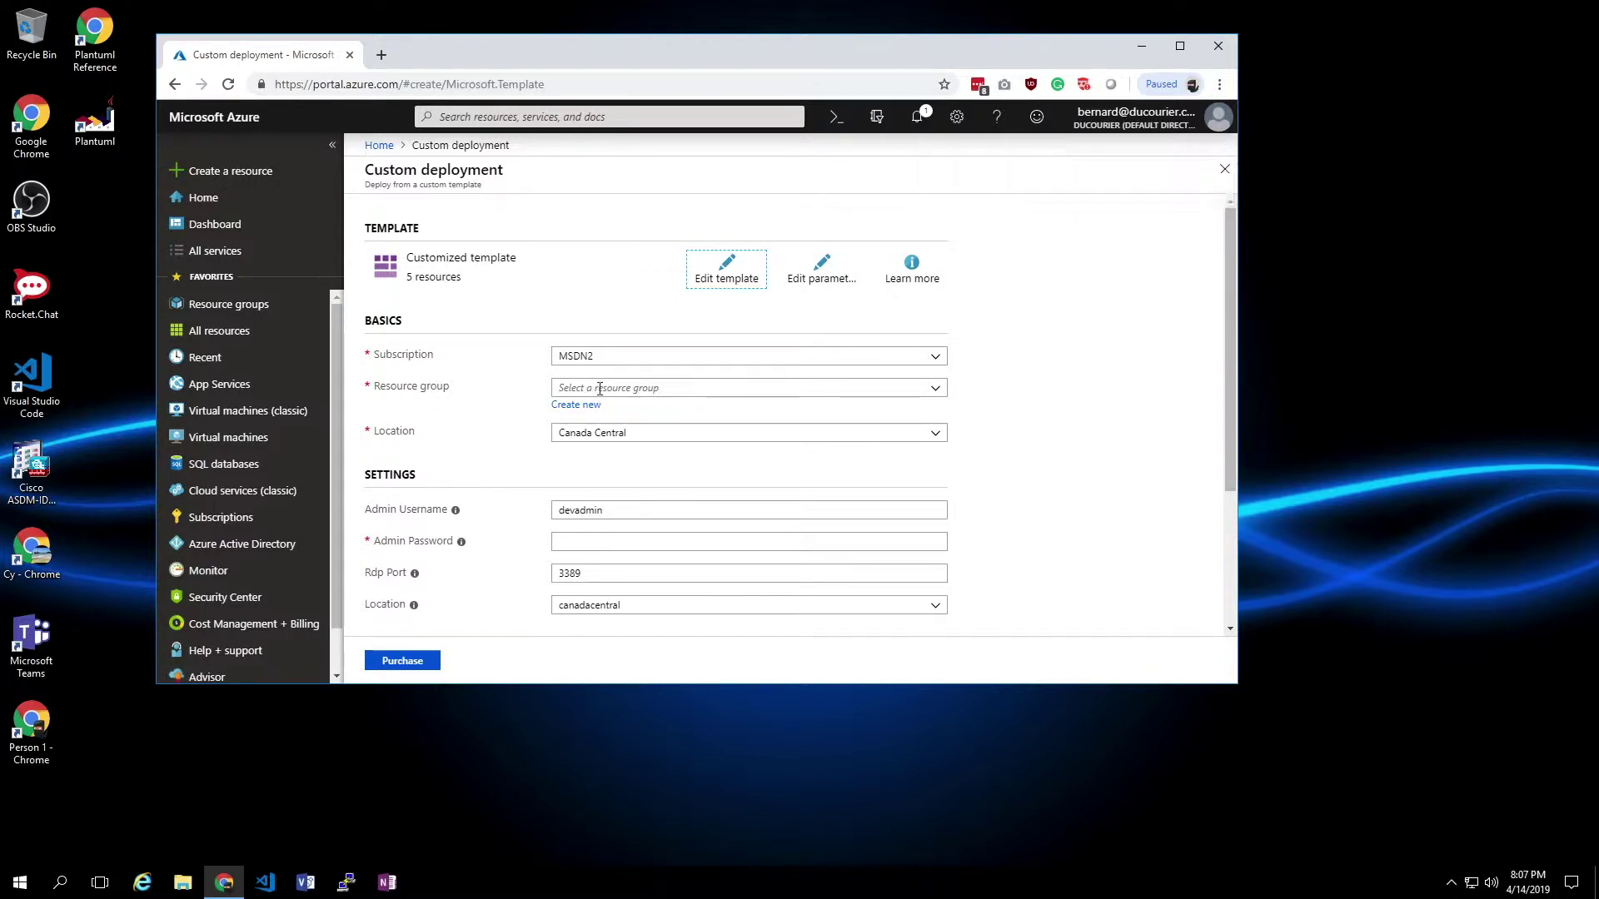
- Create a new resource group named myDevVM-RG for the custom deployment
click(588, 405)
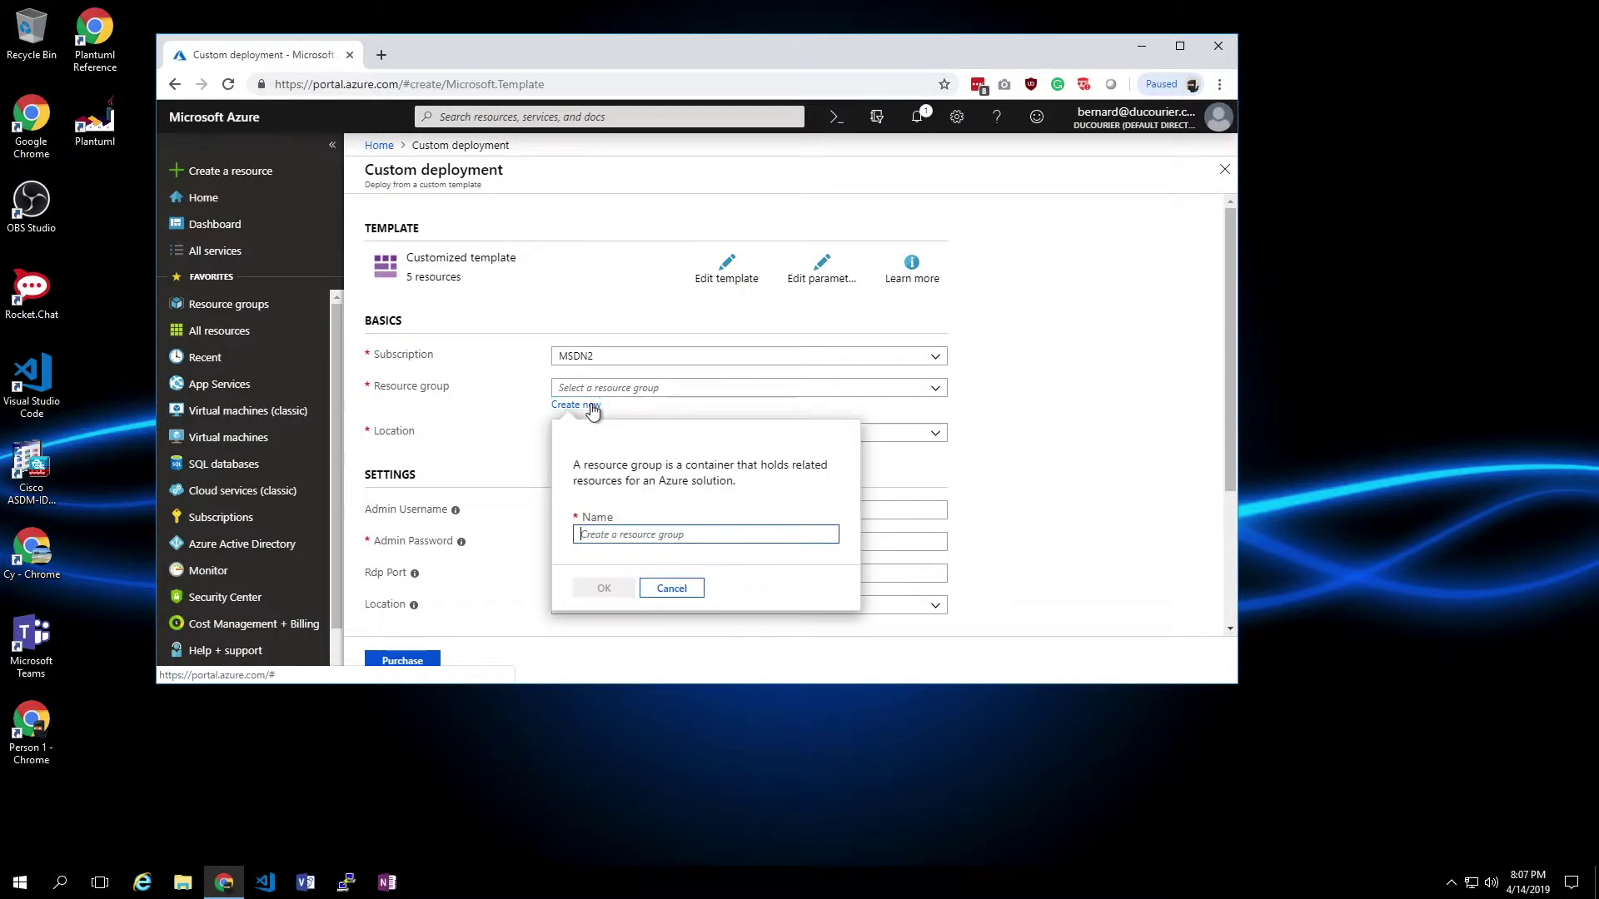
click(668, 537)
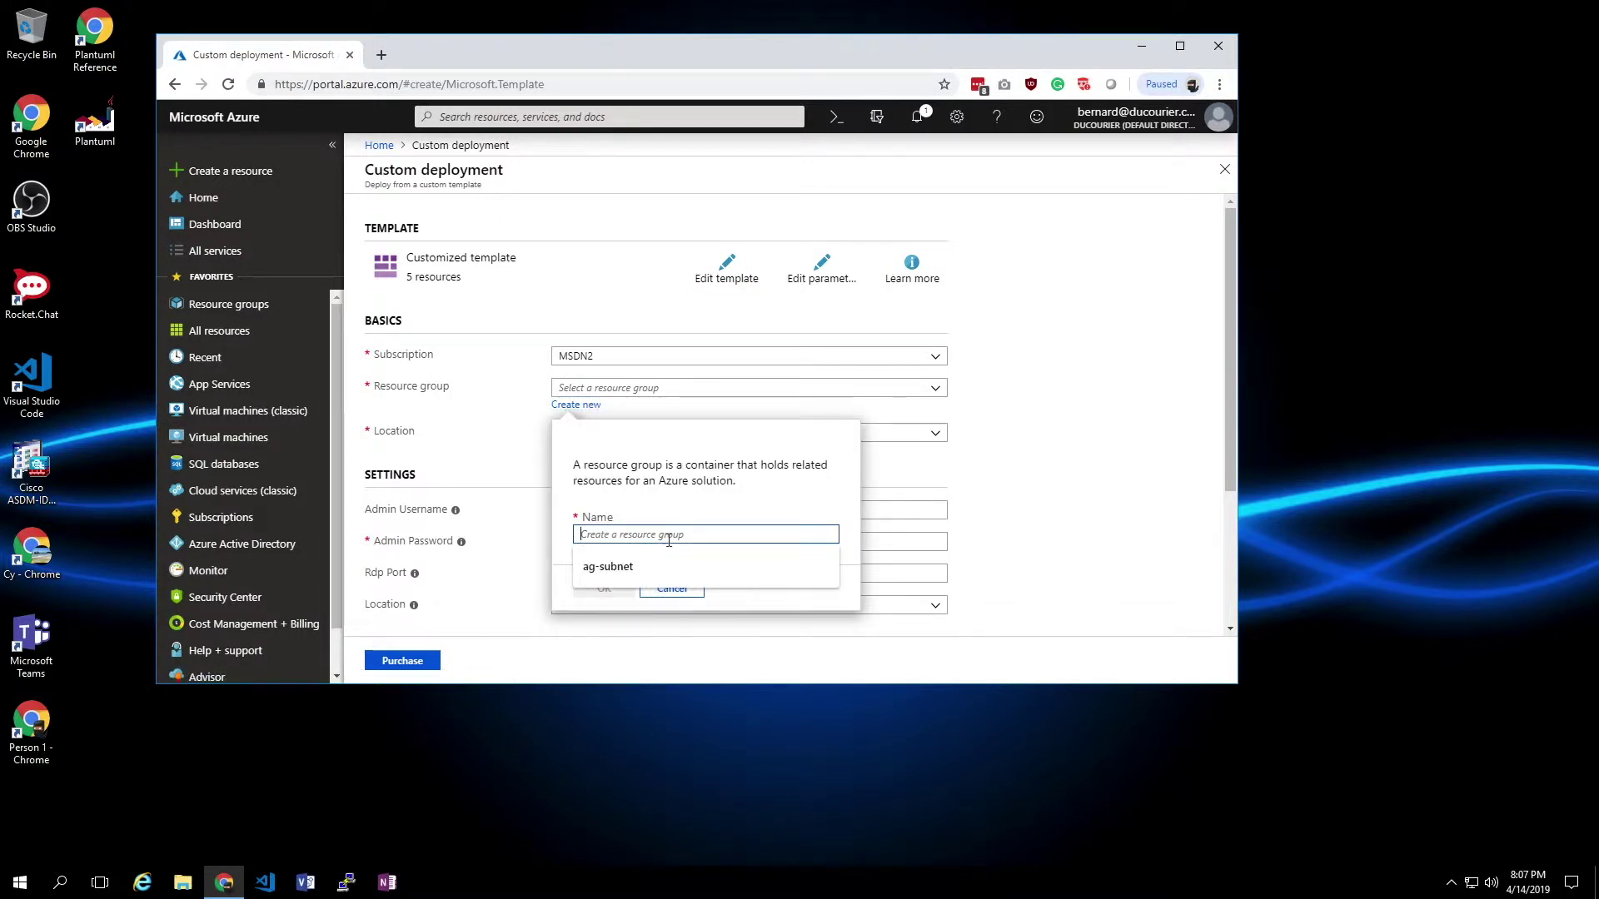
text(my)
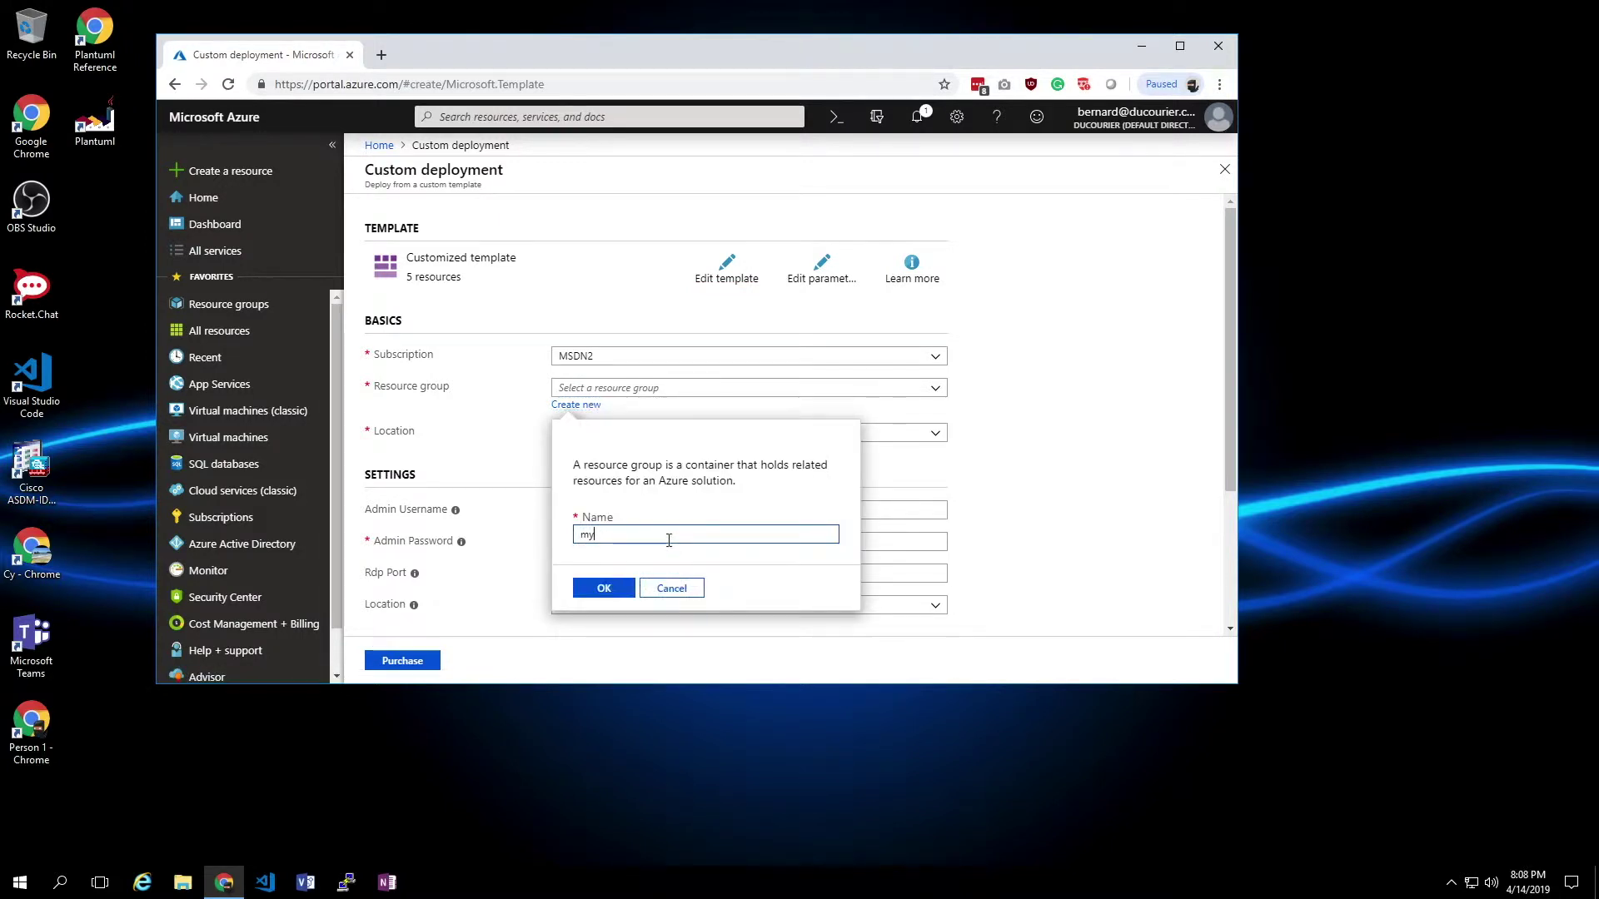
text(DevVM-RG)
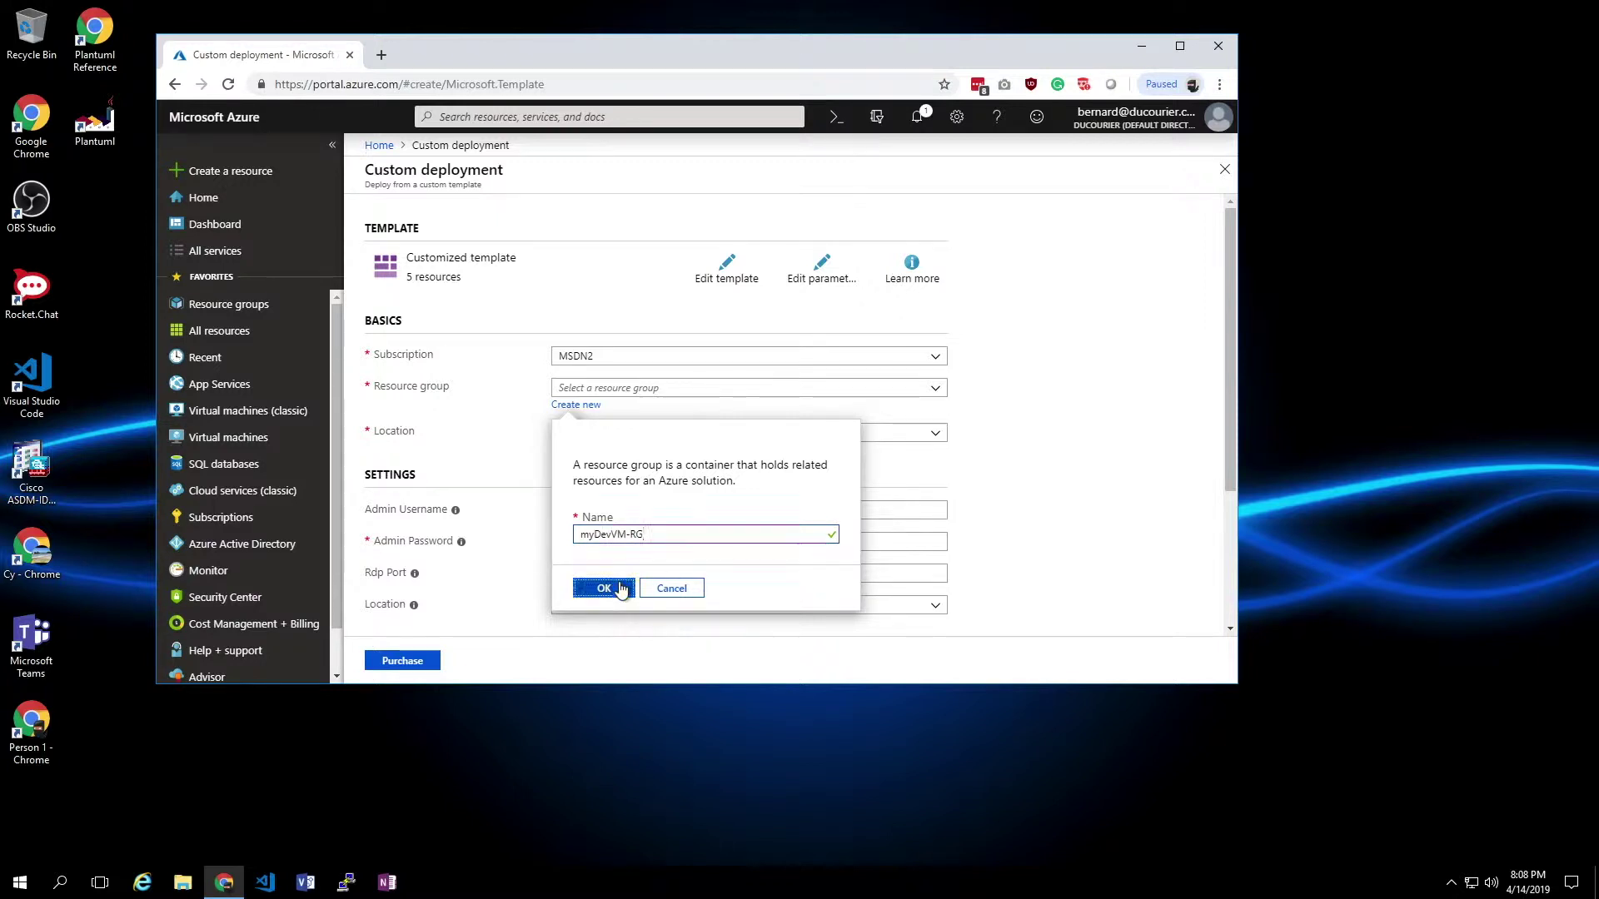
click(621, 585)
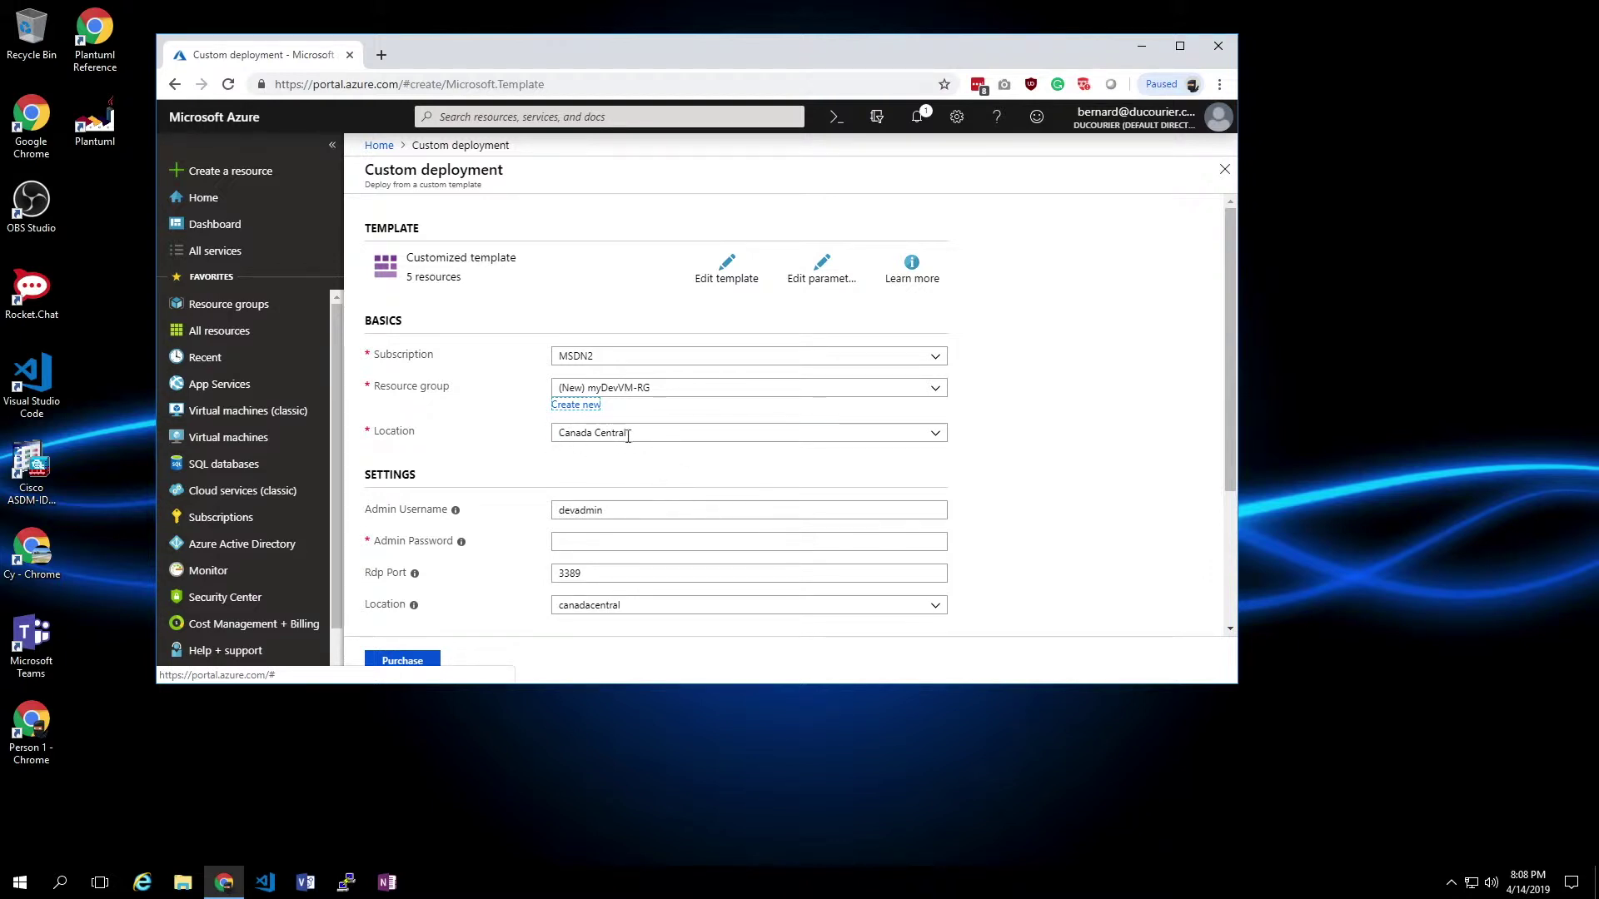
- Enter the admin password and change the RDP port from 3389 to 33890
click(626, 547)
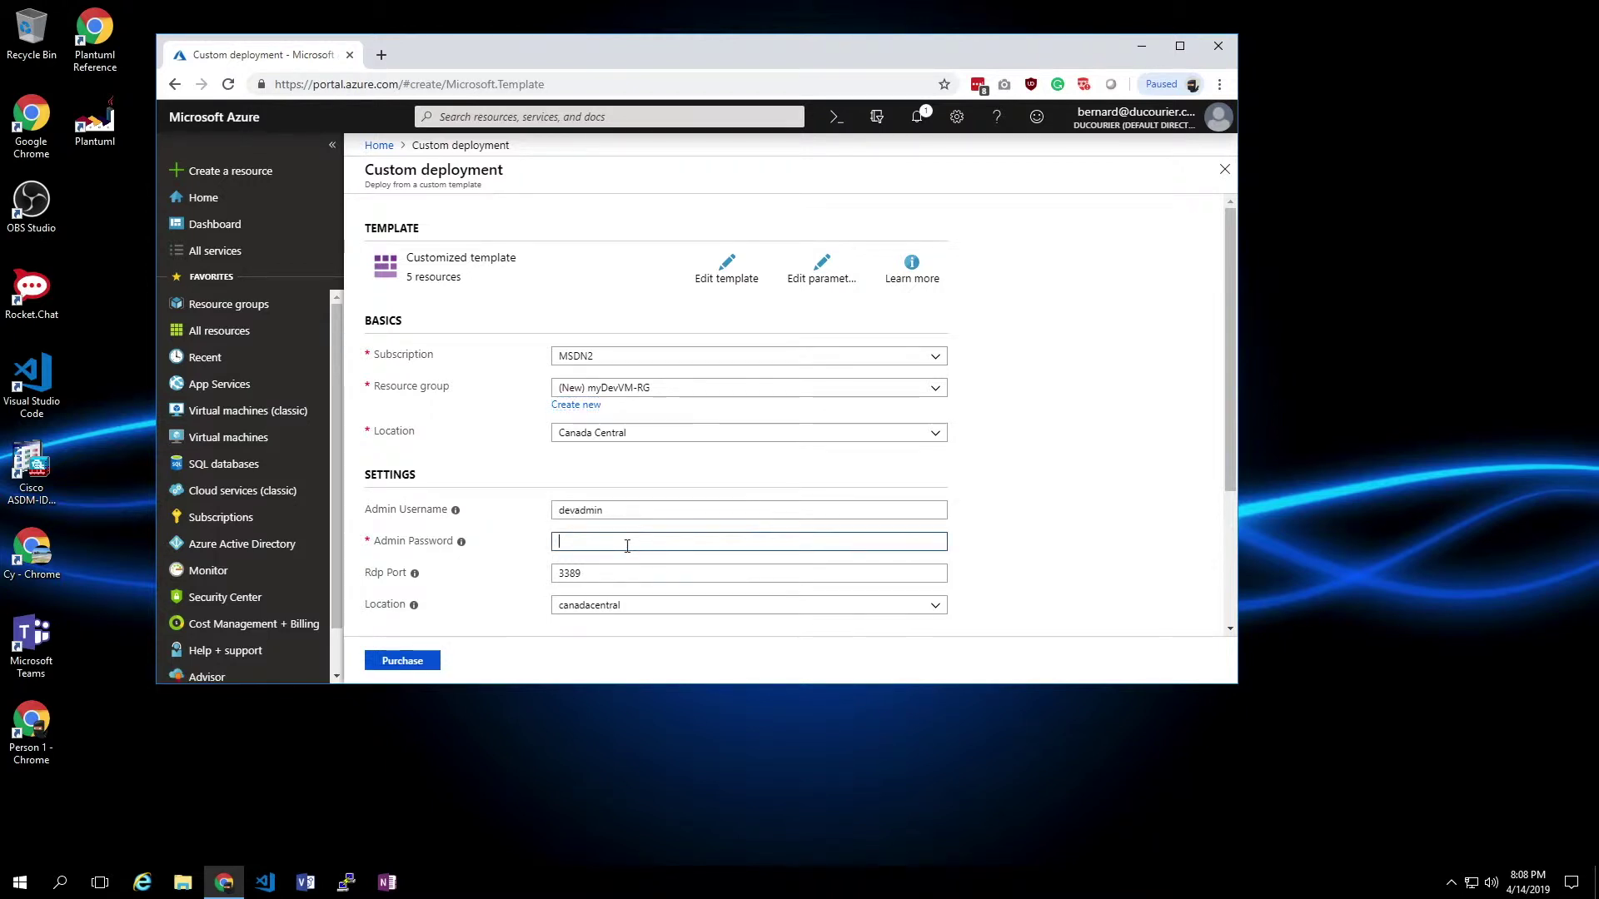
text(••••••••••••)
click(621, 573)
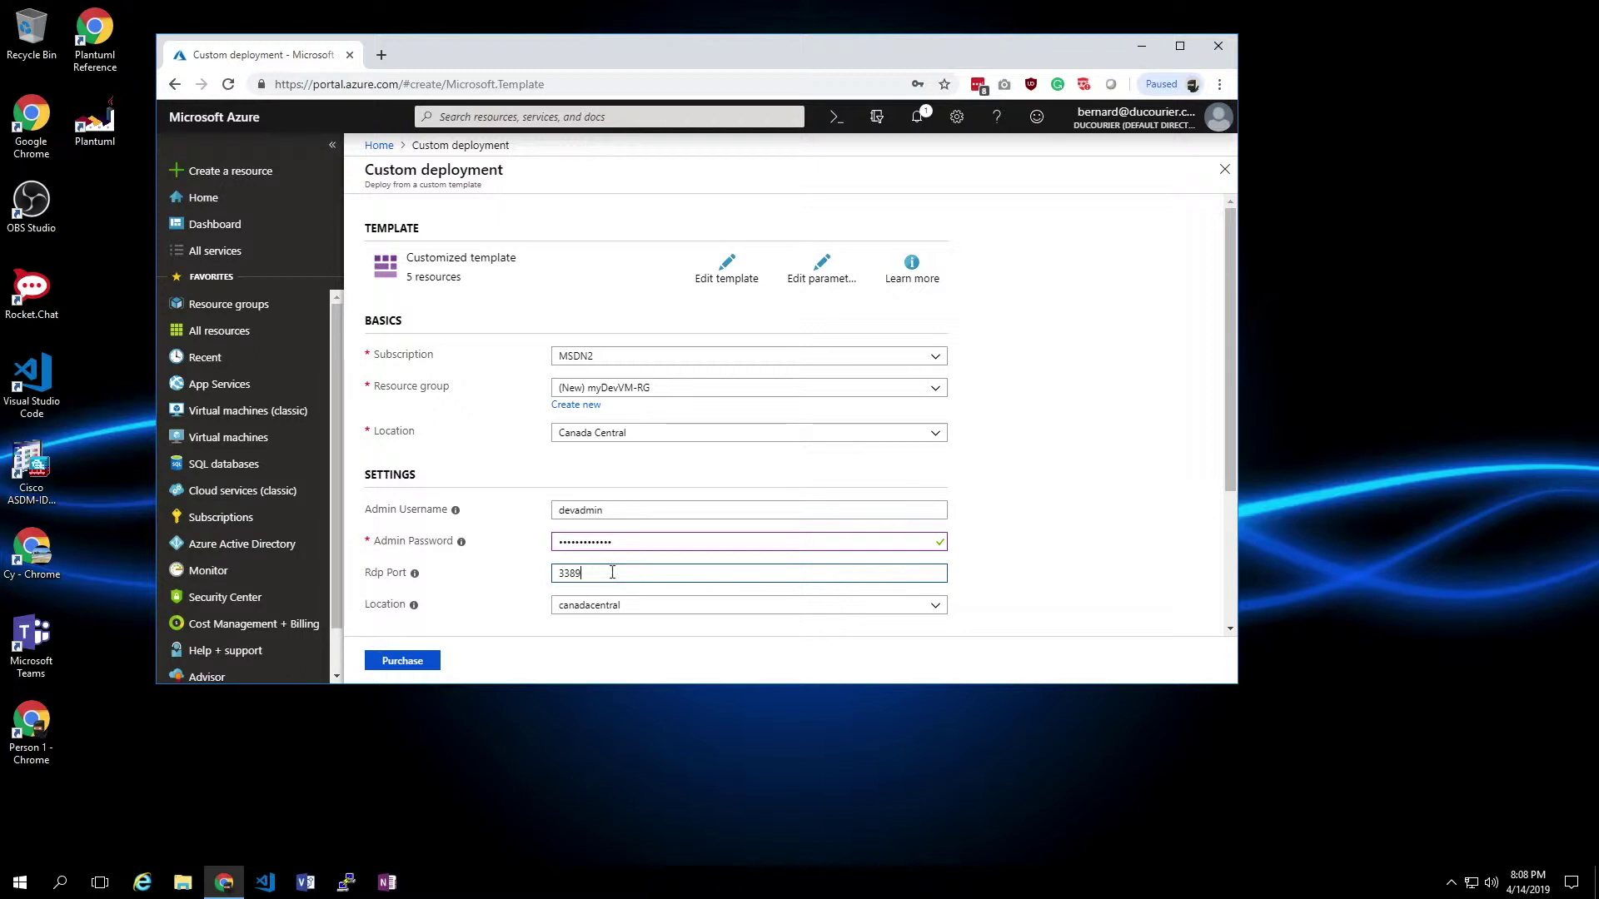
text(0)
- Agree to the terms and conditions and purchase the custom deployment
scroll(1110, 580, down, 3)
click(470, 602)
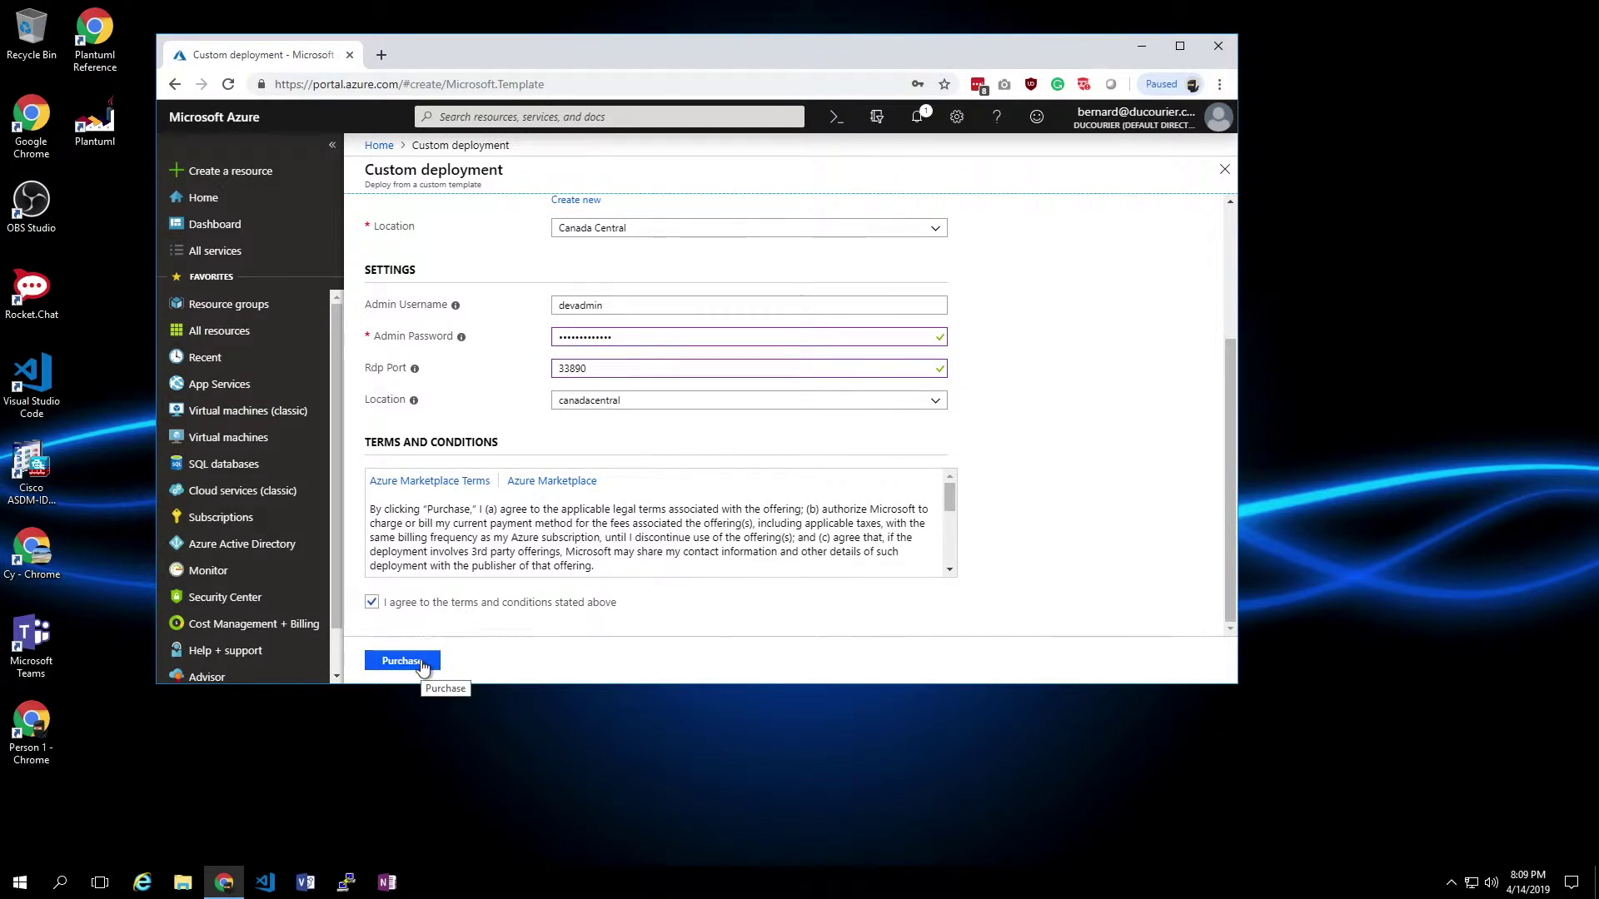
click(403, 661)
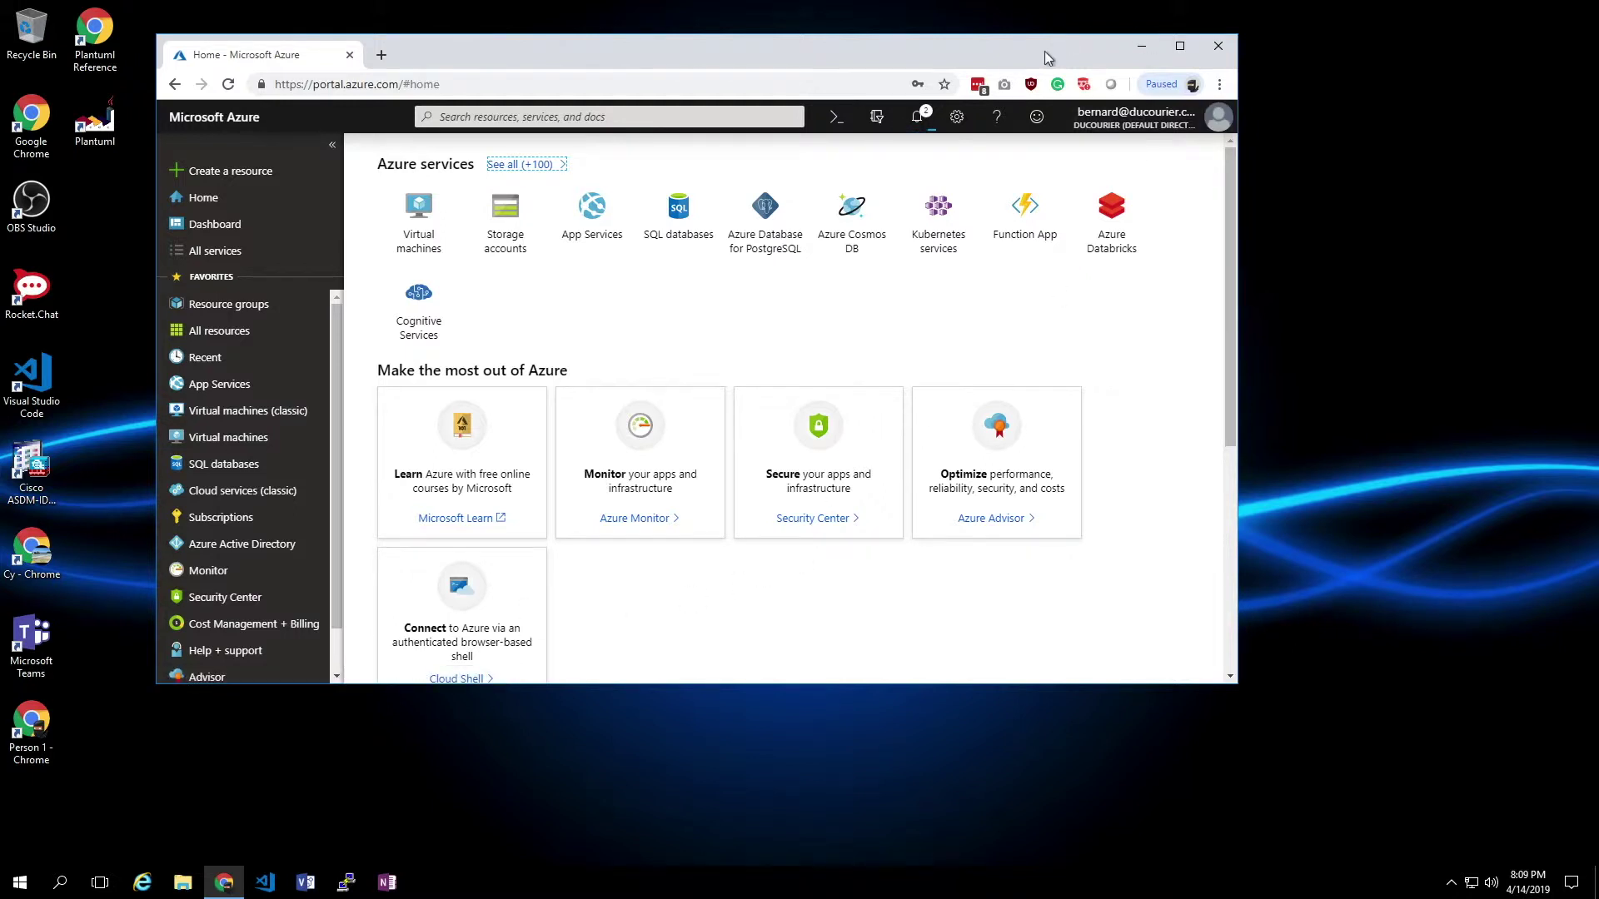
- Check notifications, then open the myDevVM-RG resource group's Deployments history
click(919, 119)
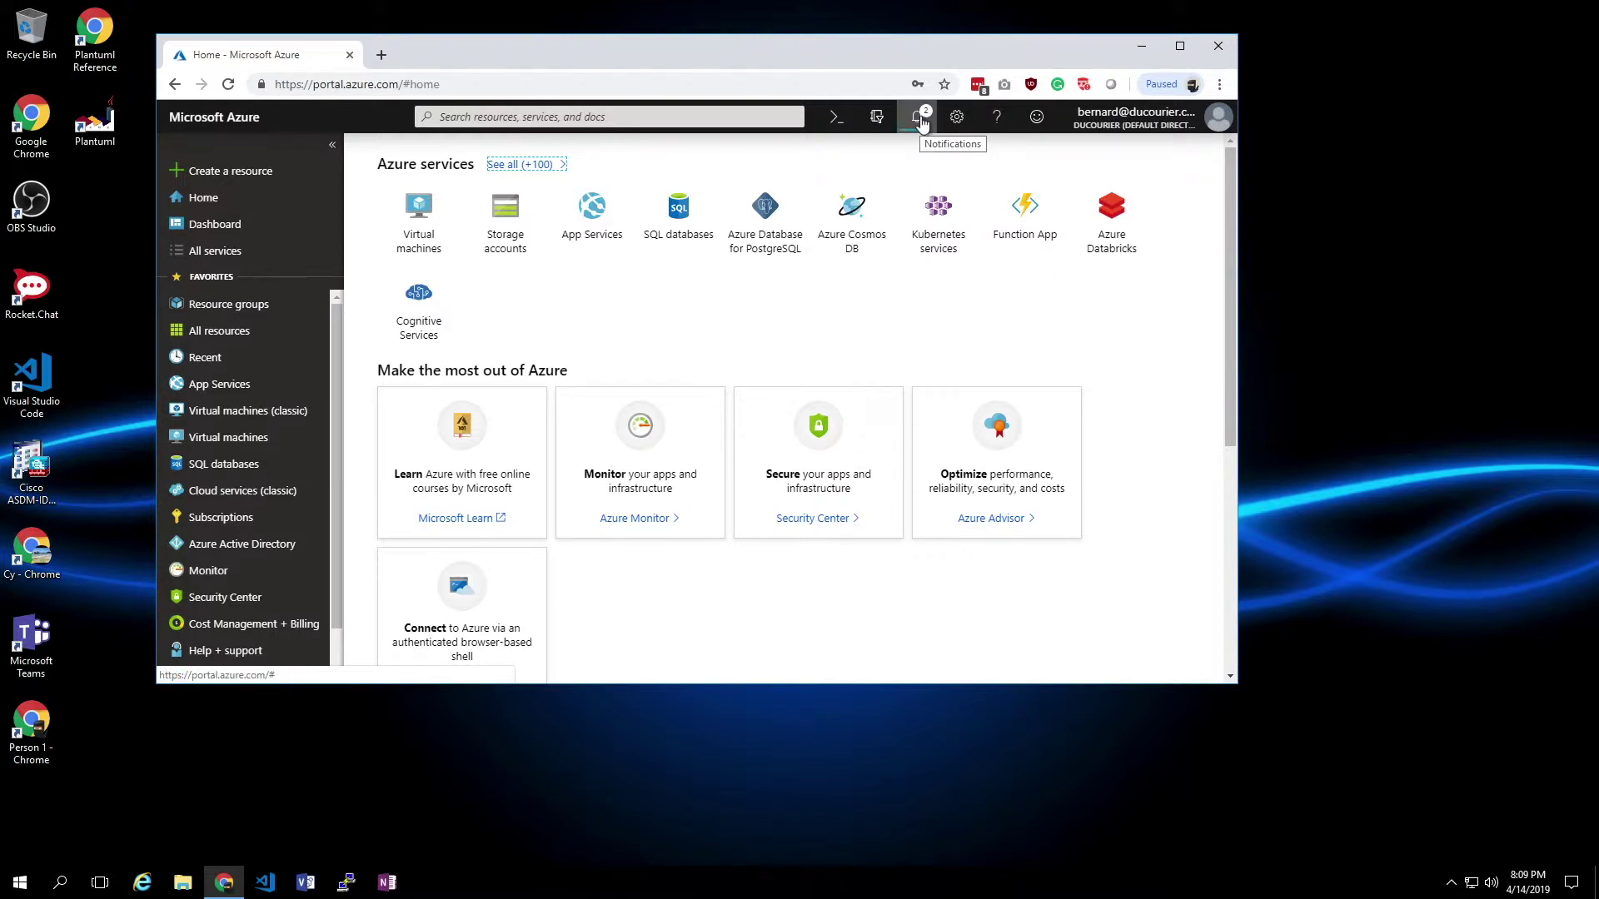
click(919, 121)
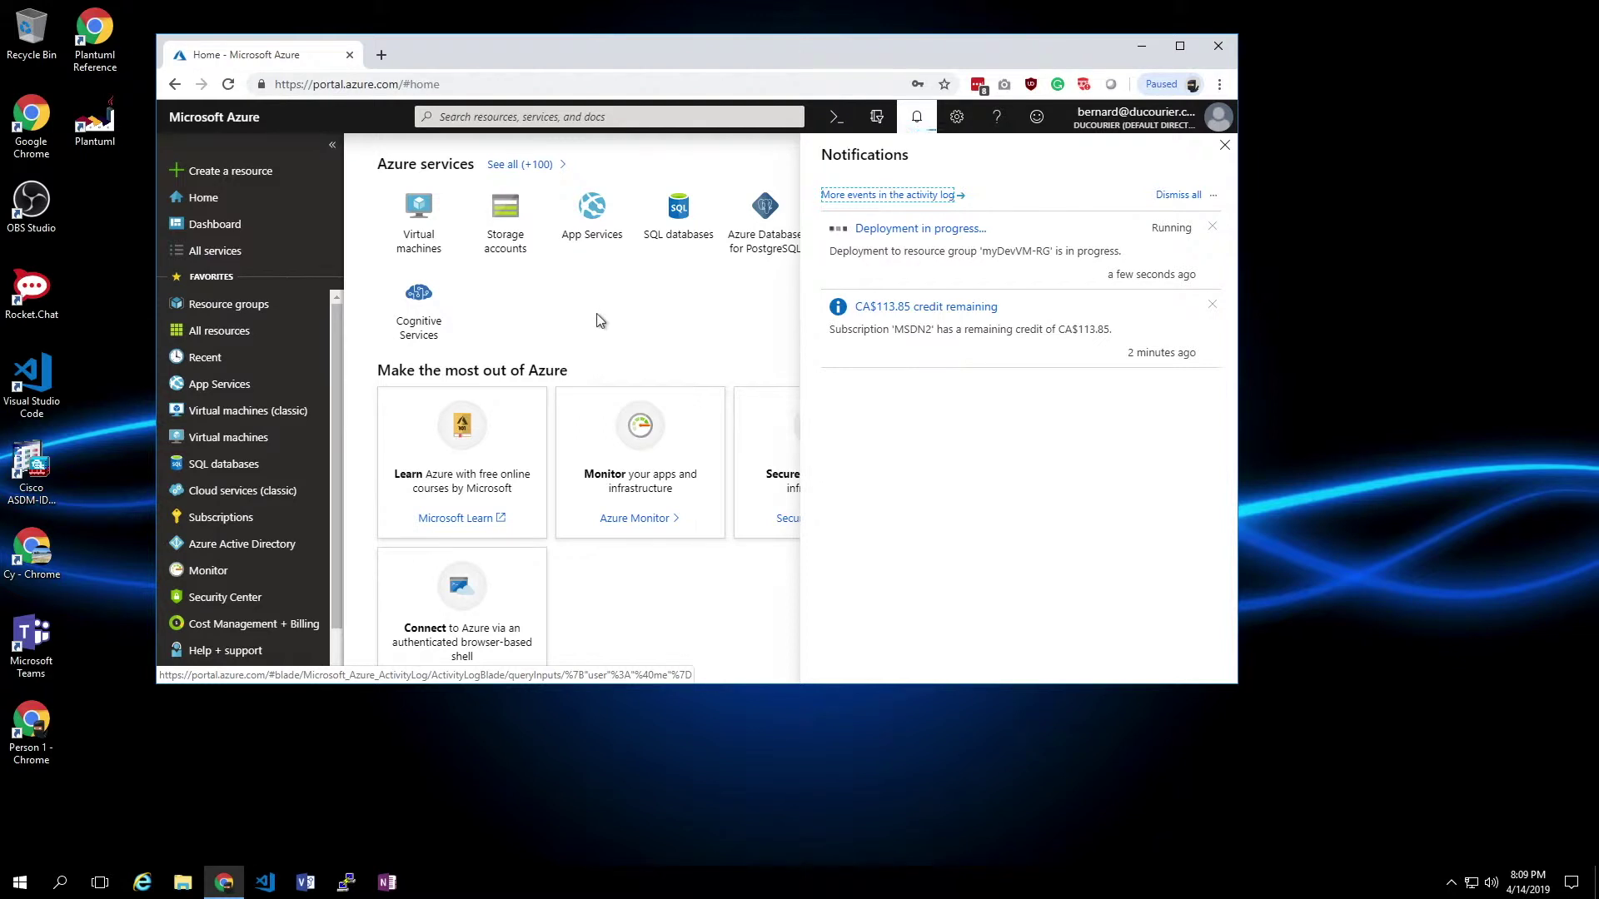
click(243, 310)
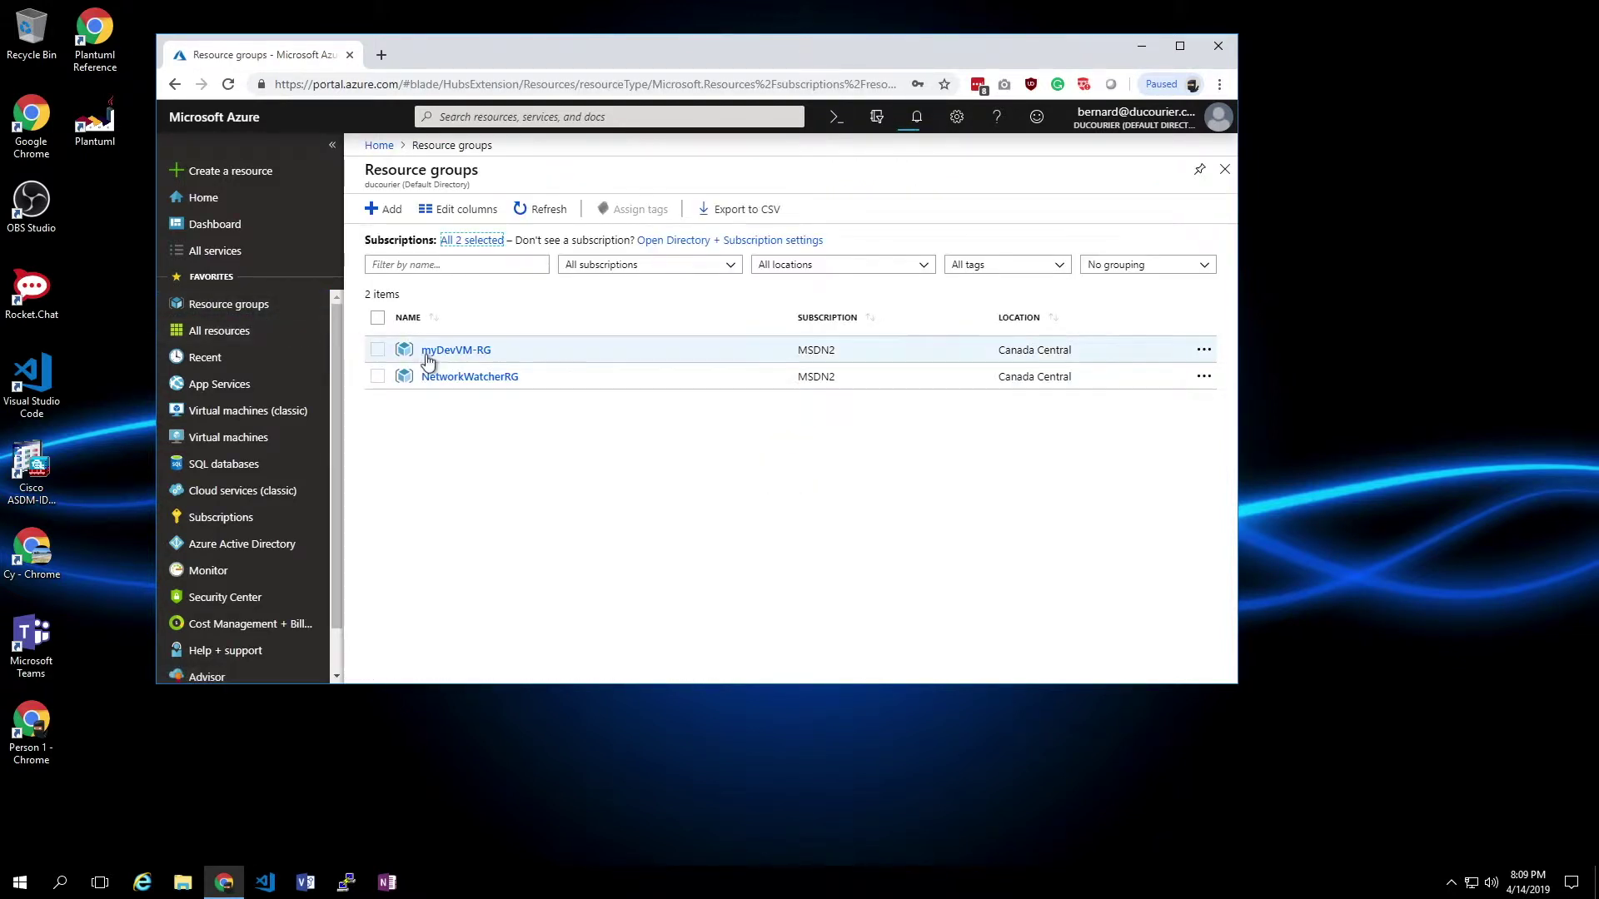
click(455, 350)
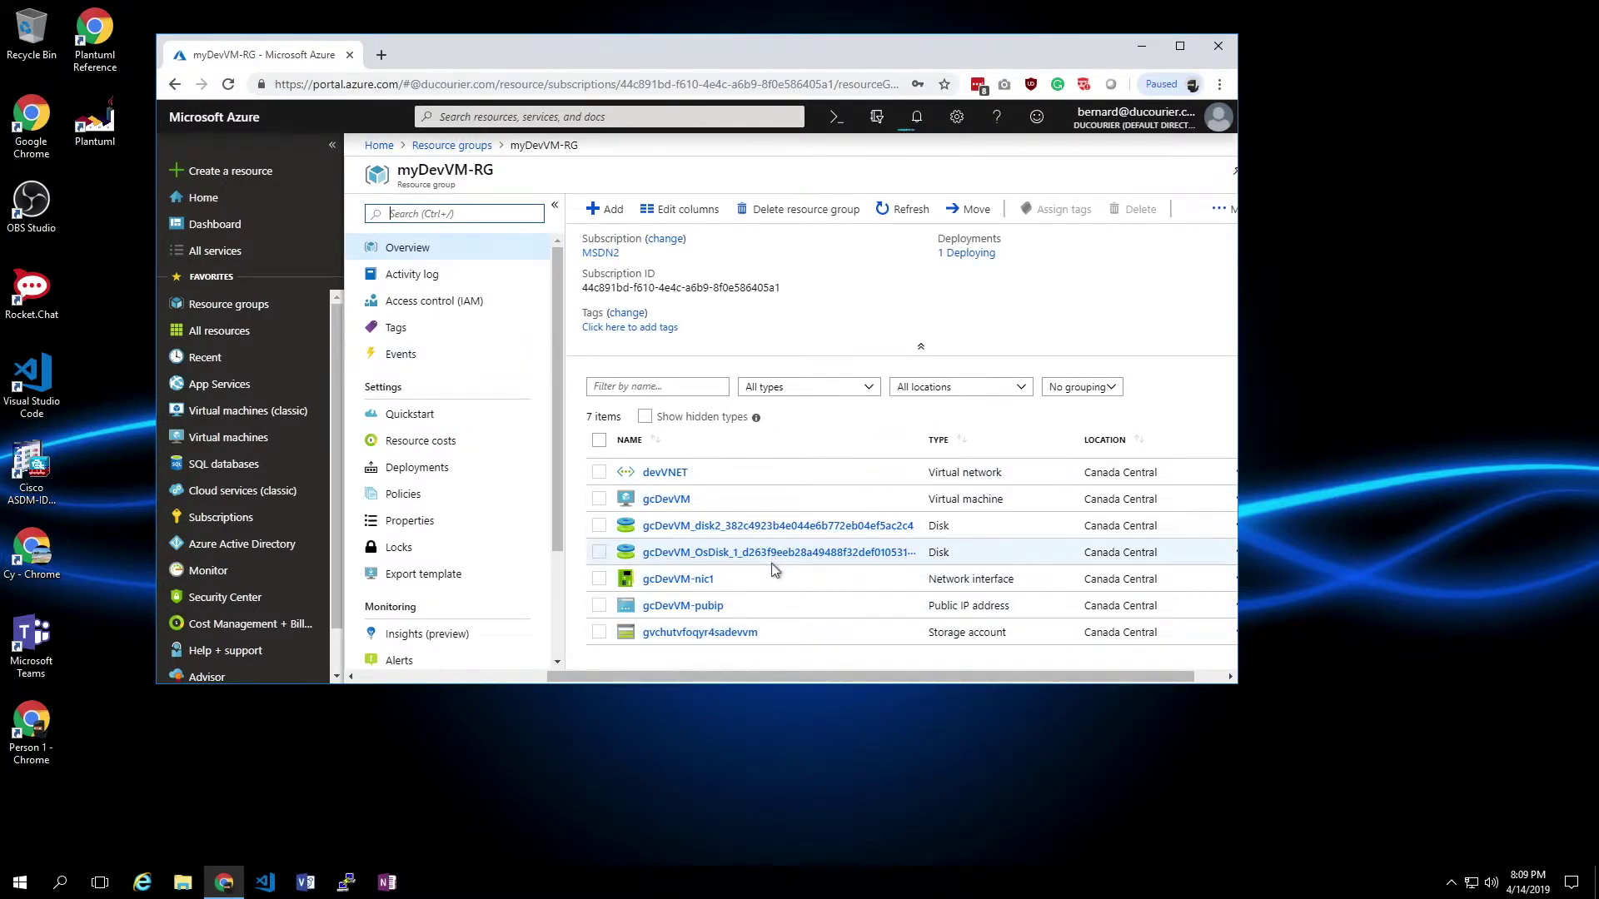
click(435, 471)
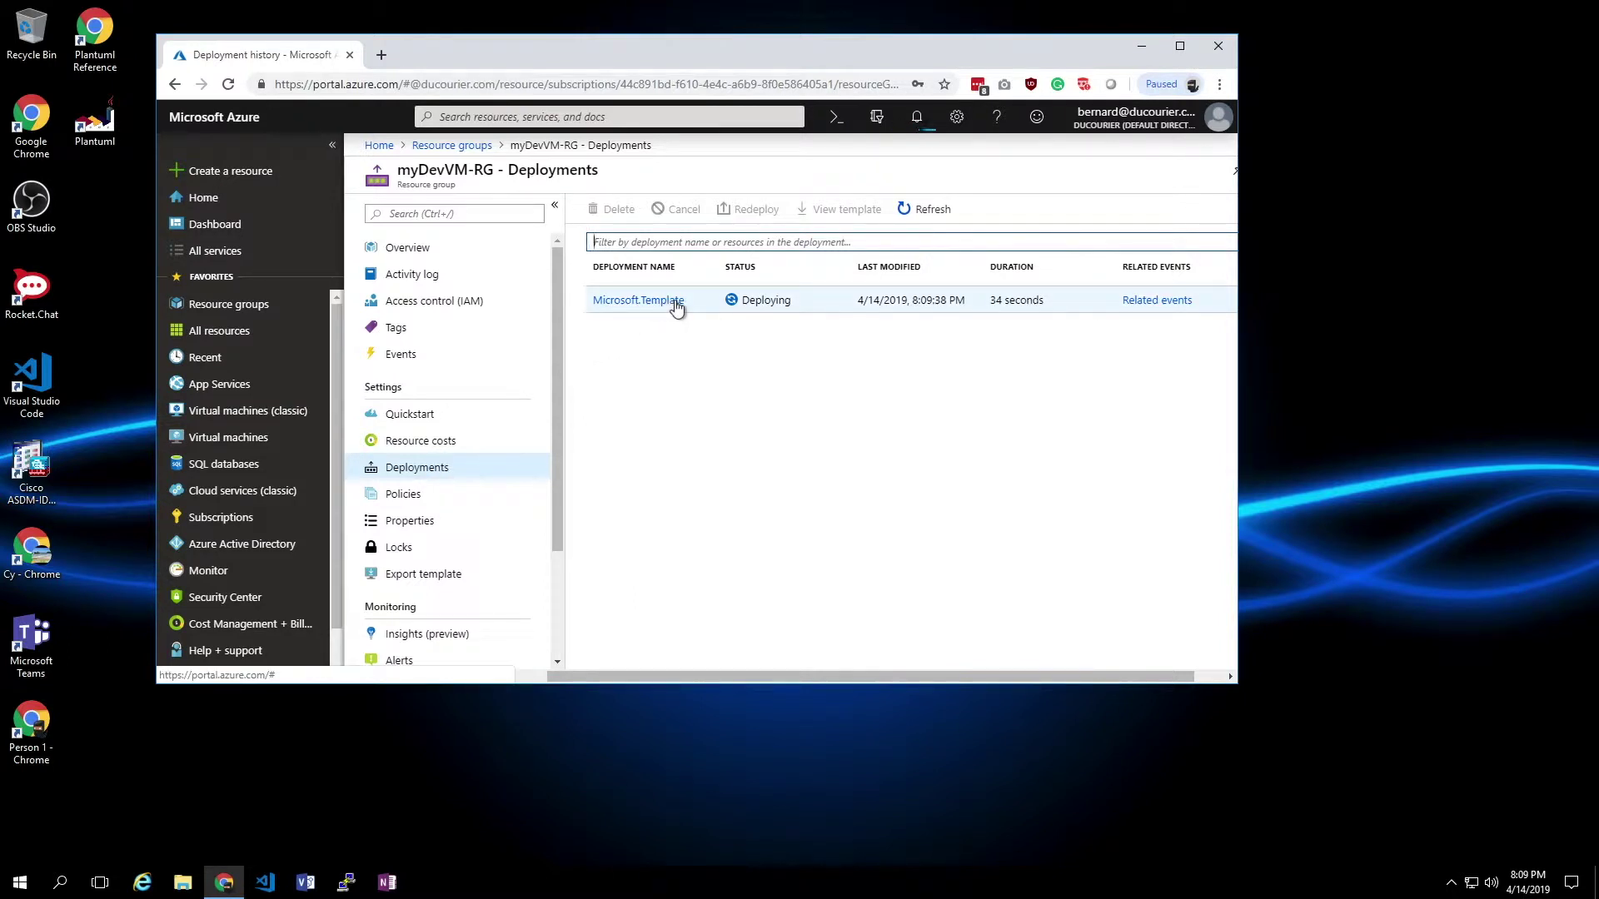
- Open the Microsoft.Template deployment overview and scroll through its resource statuses
click(676, 302)
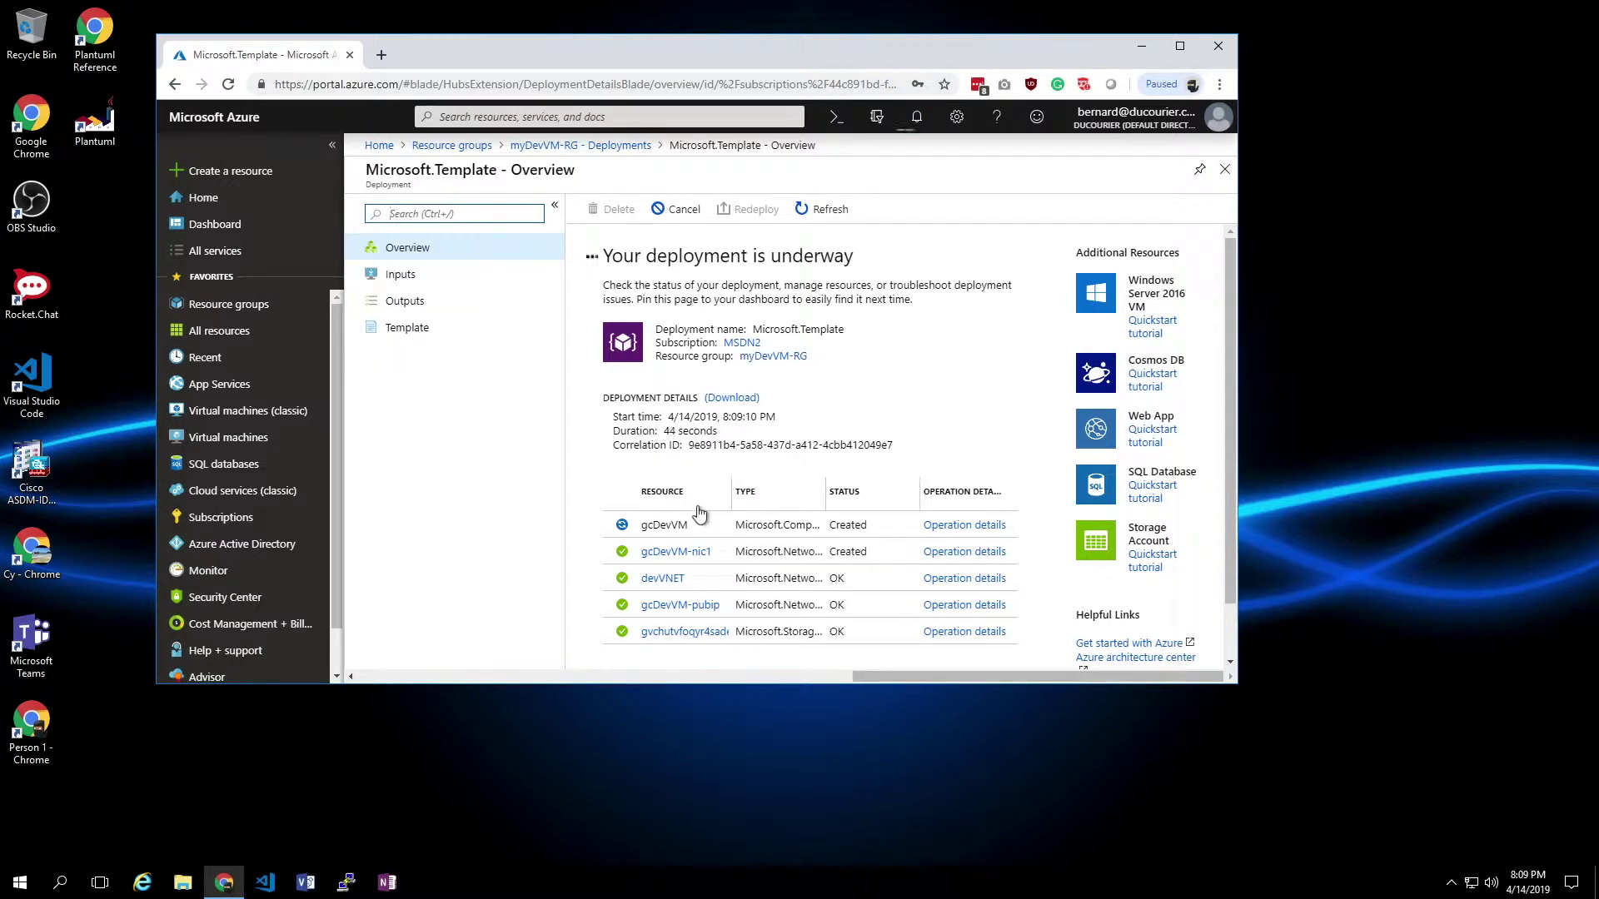
scroll(698, 514, down, 1)
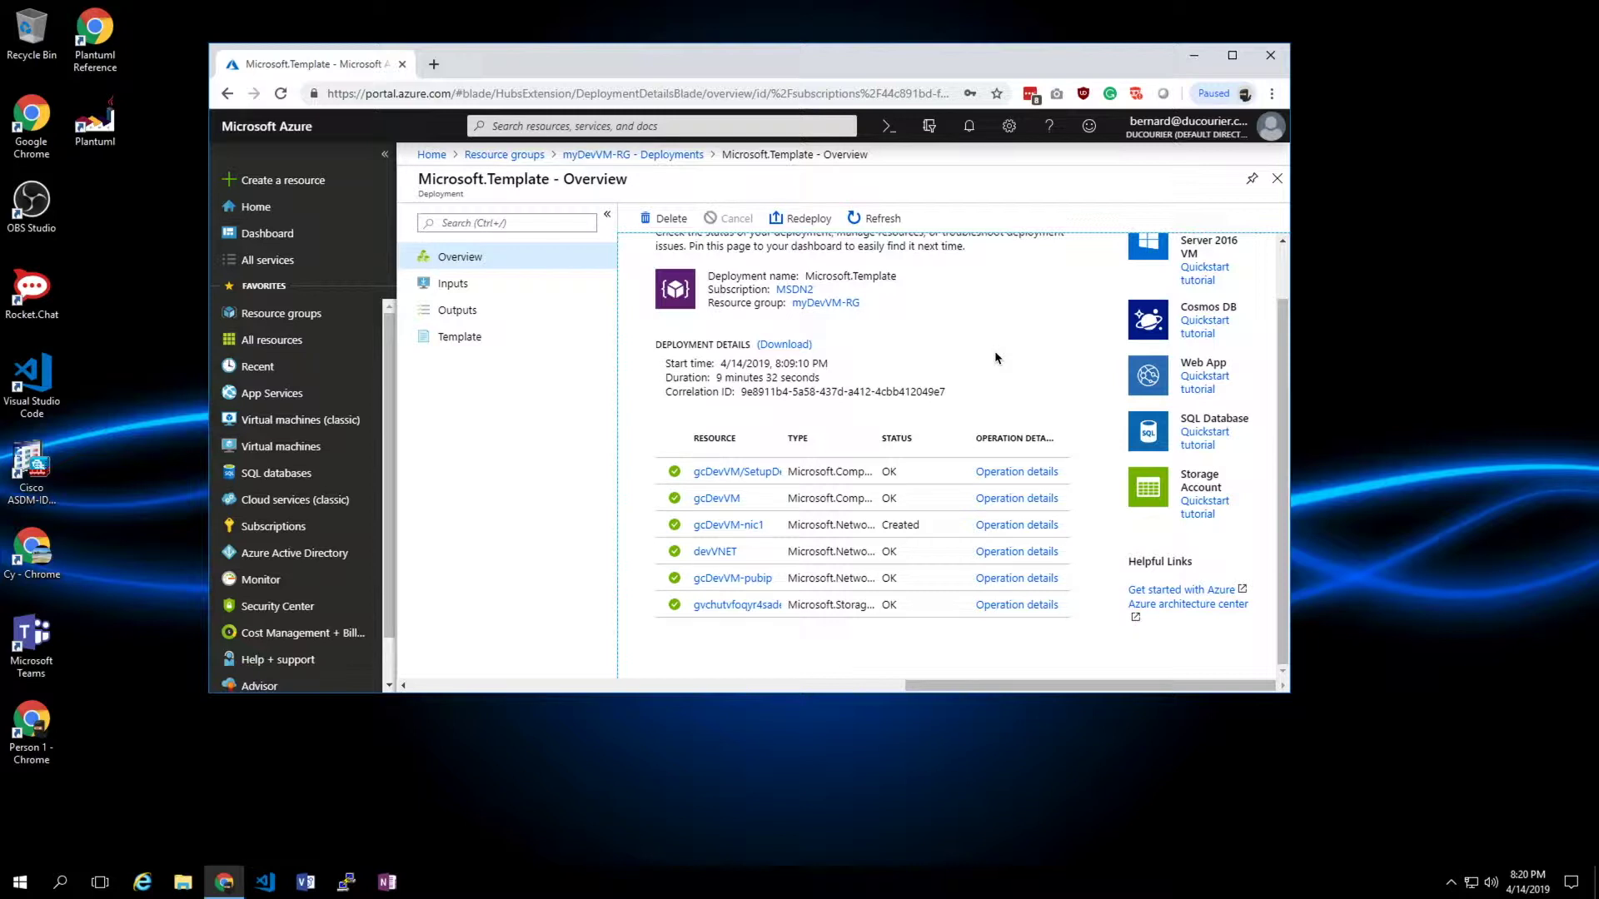
- Copy the rdpConnectionDetails address (port 33890) from the deployment's Outputs page
click(466, 316)
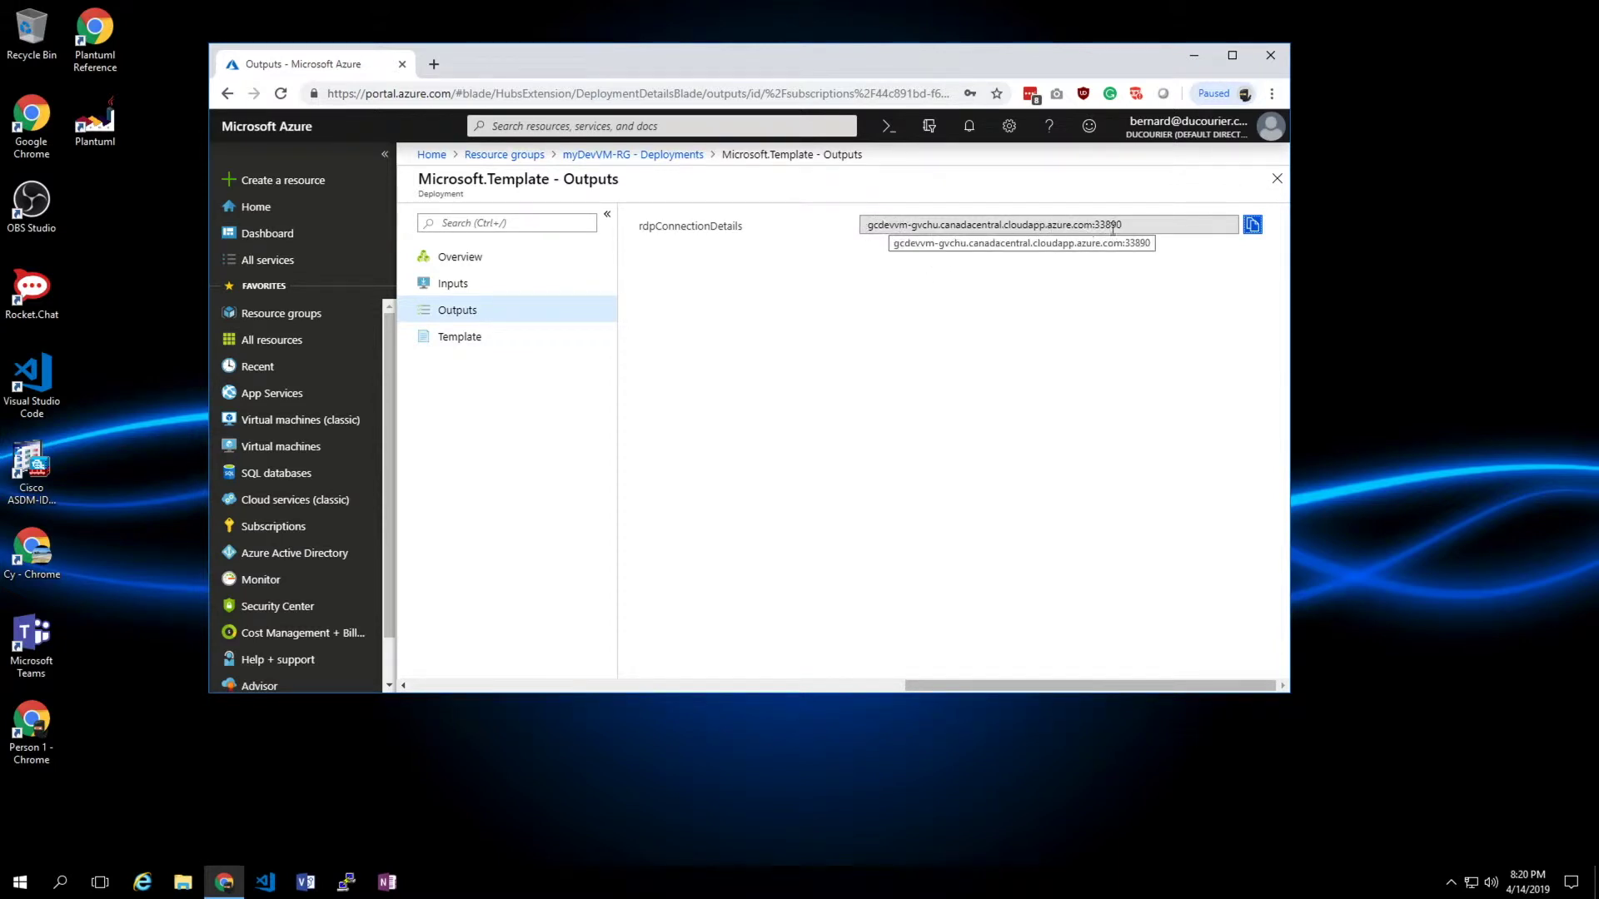
click(1253, 227)
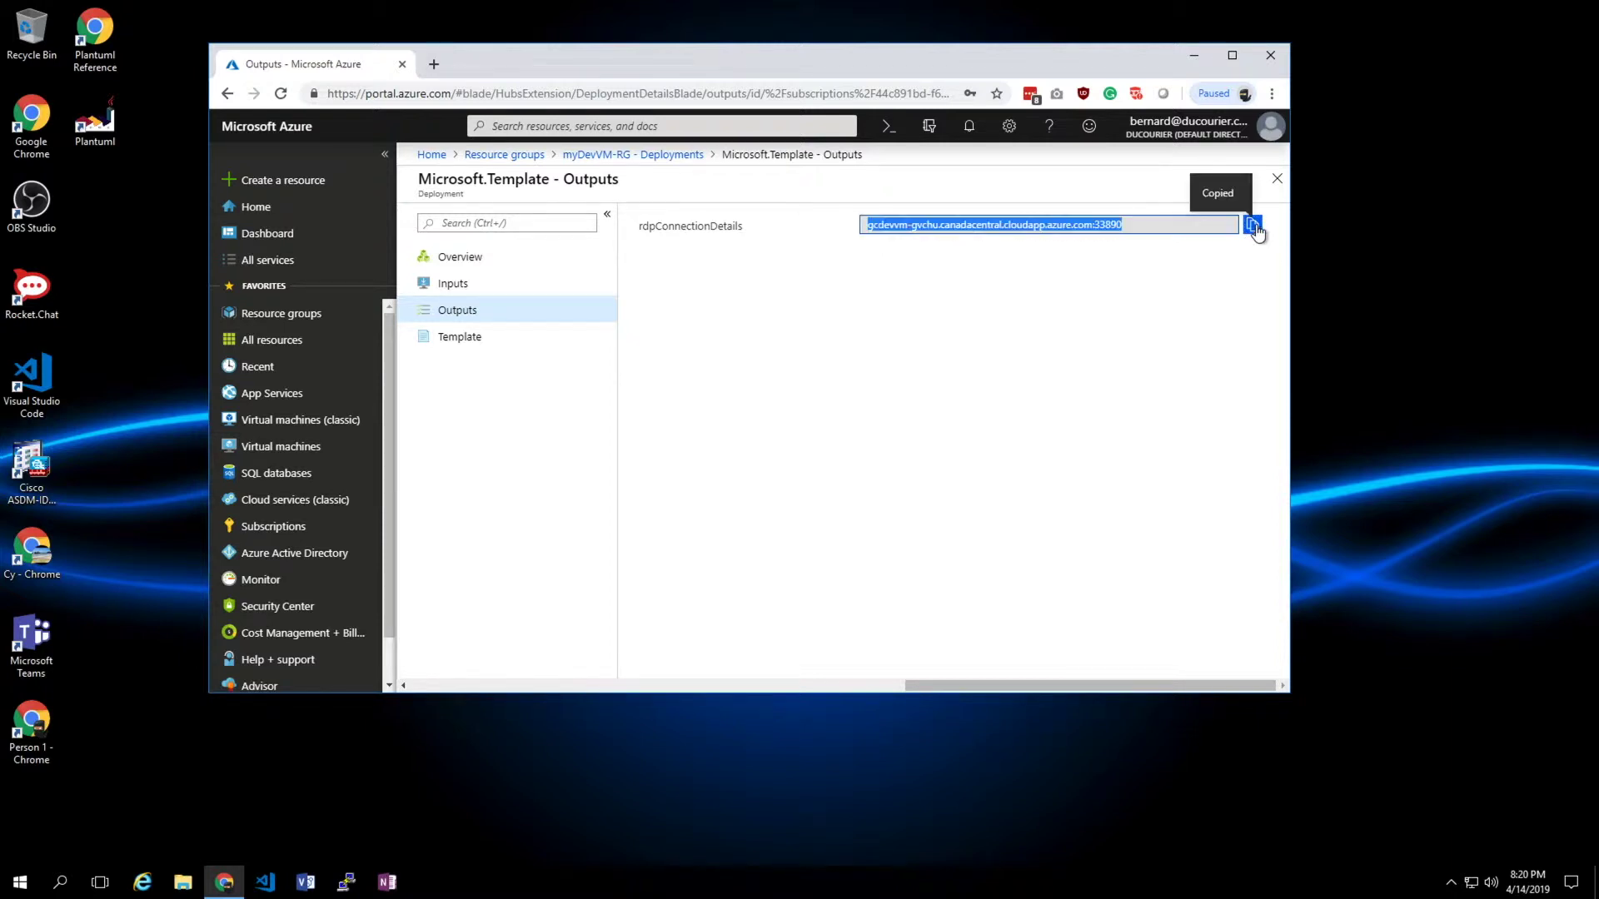
click(18, 881)
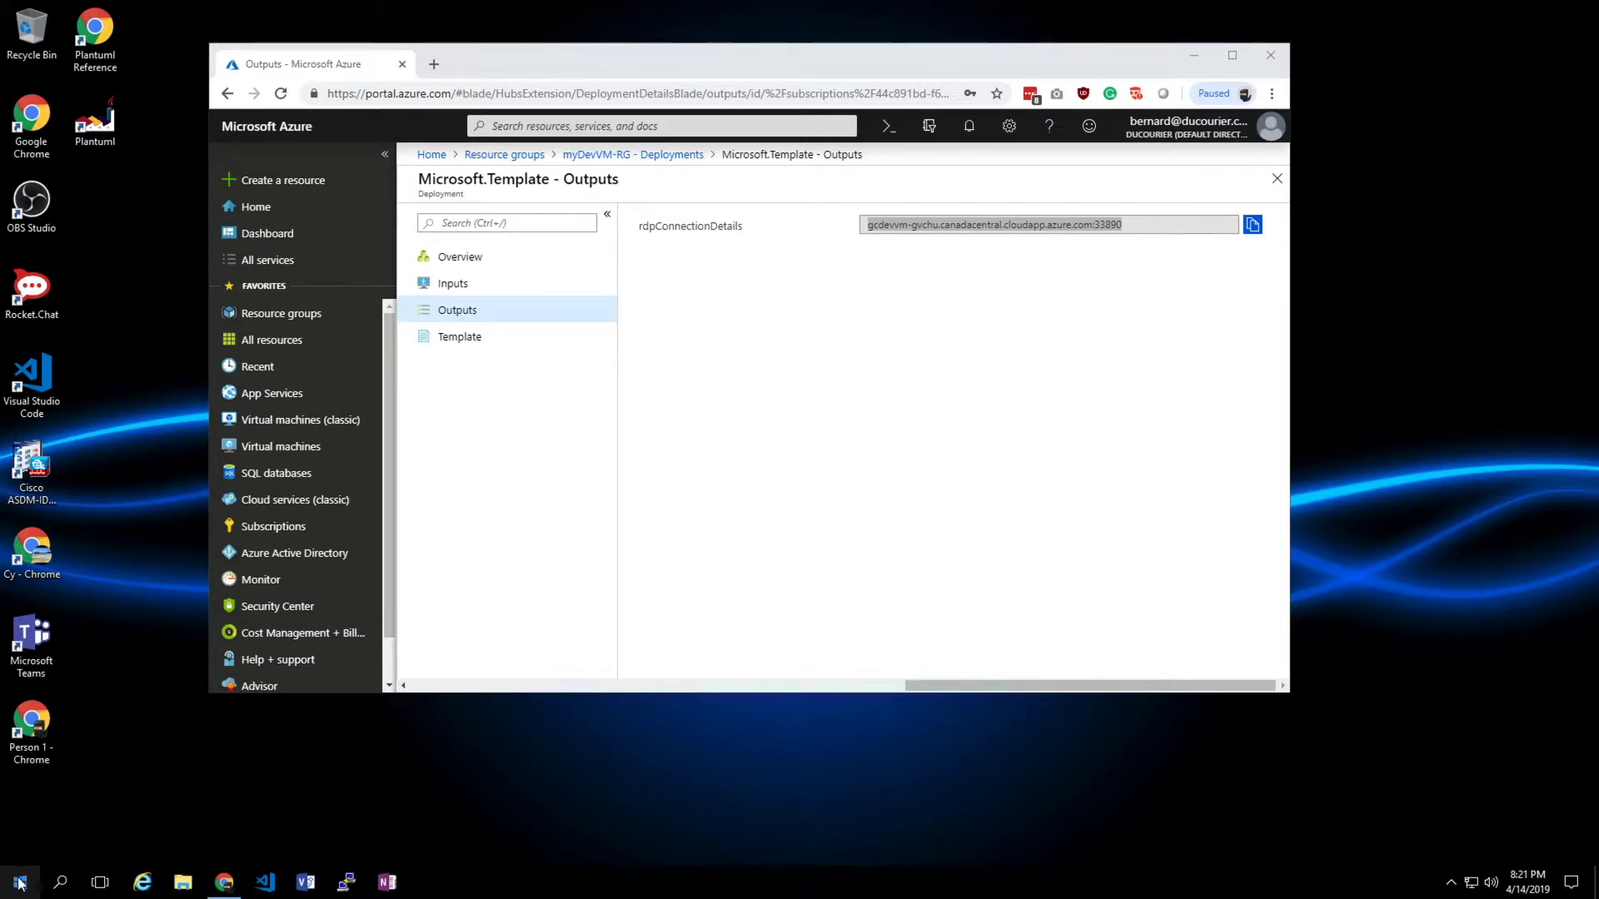
click(20, 884)
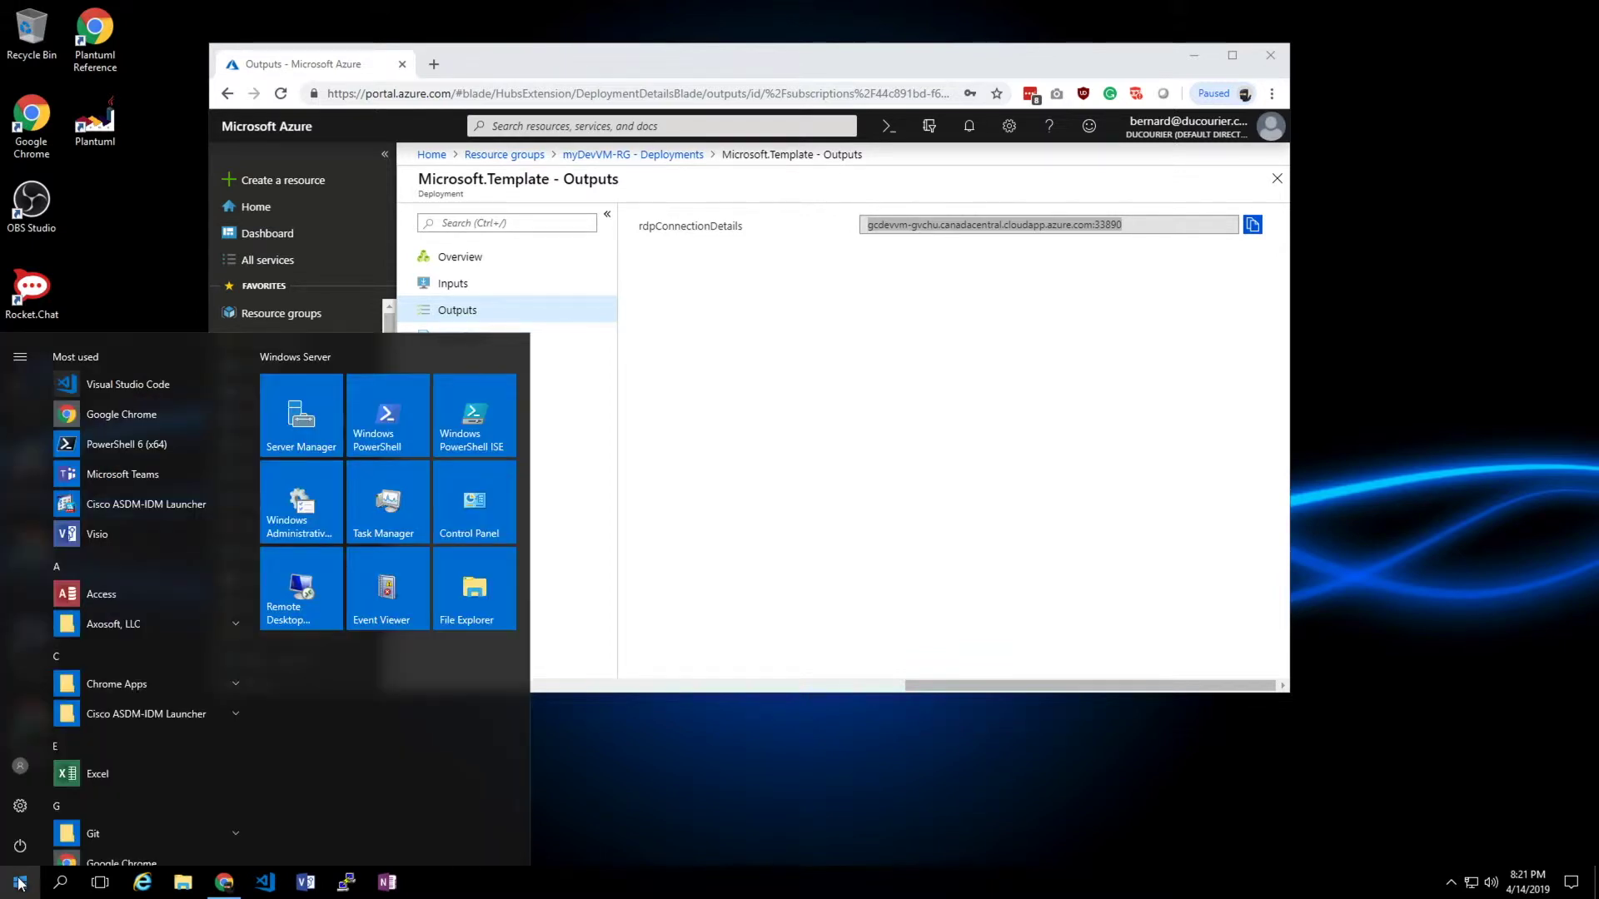
- Launch Remote Desktop Connection, paste the VM's RDP address and connect
text(remo)
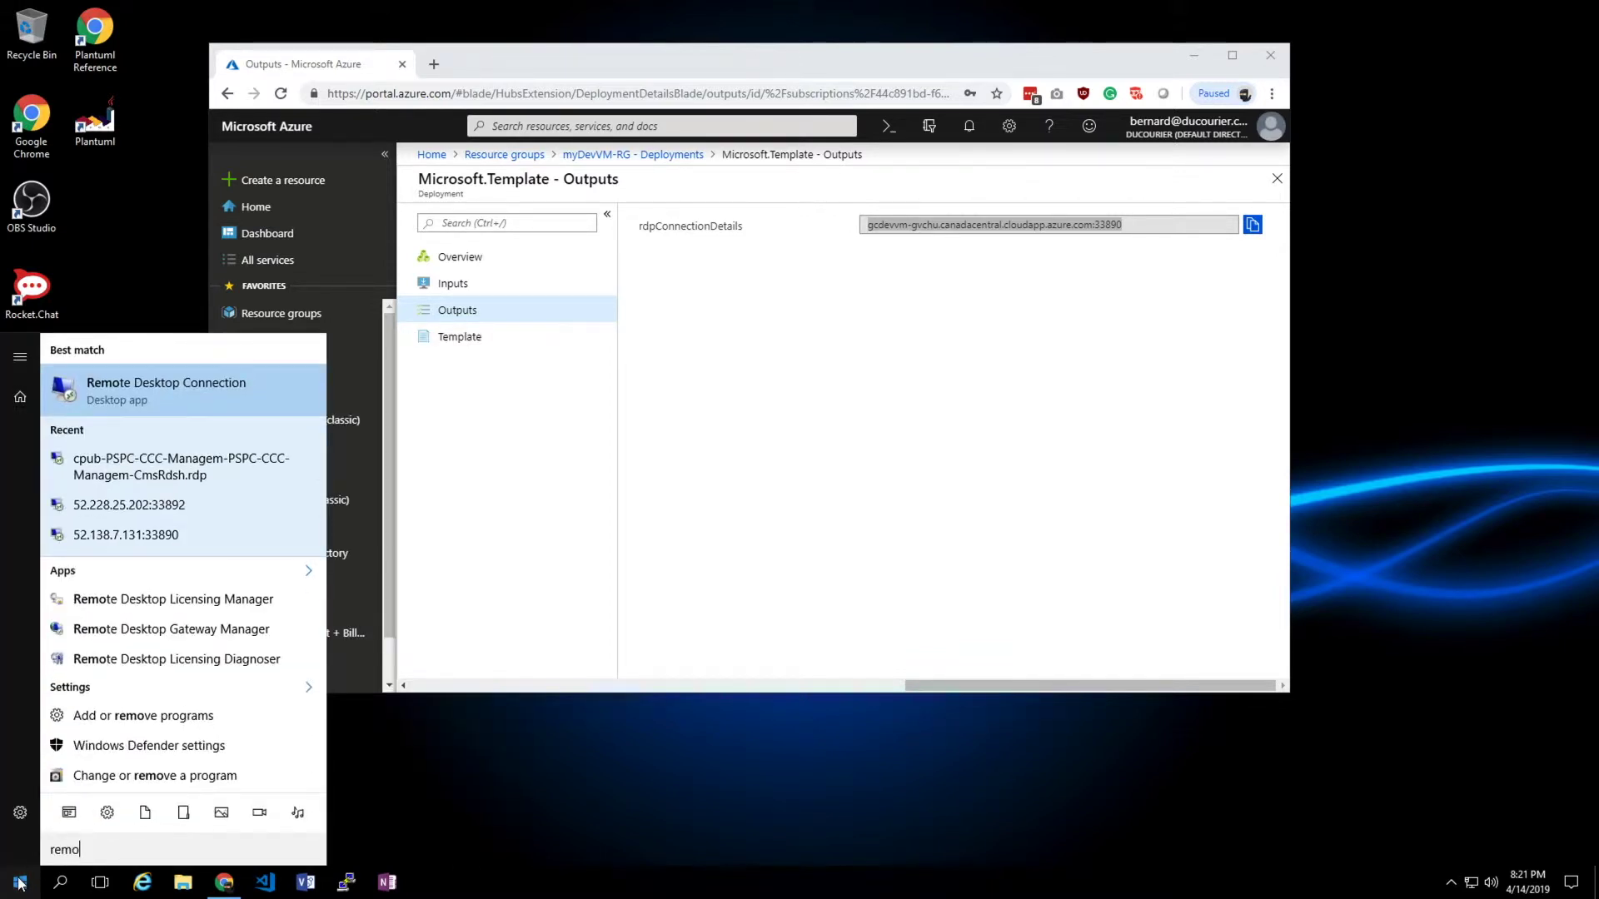
click(222, 380)
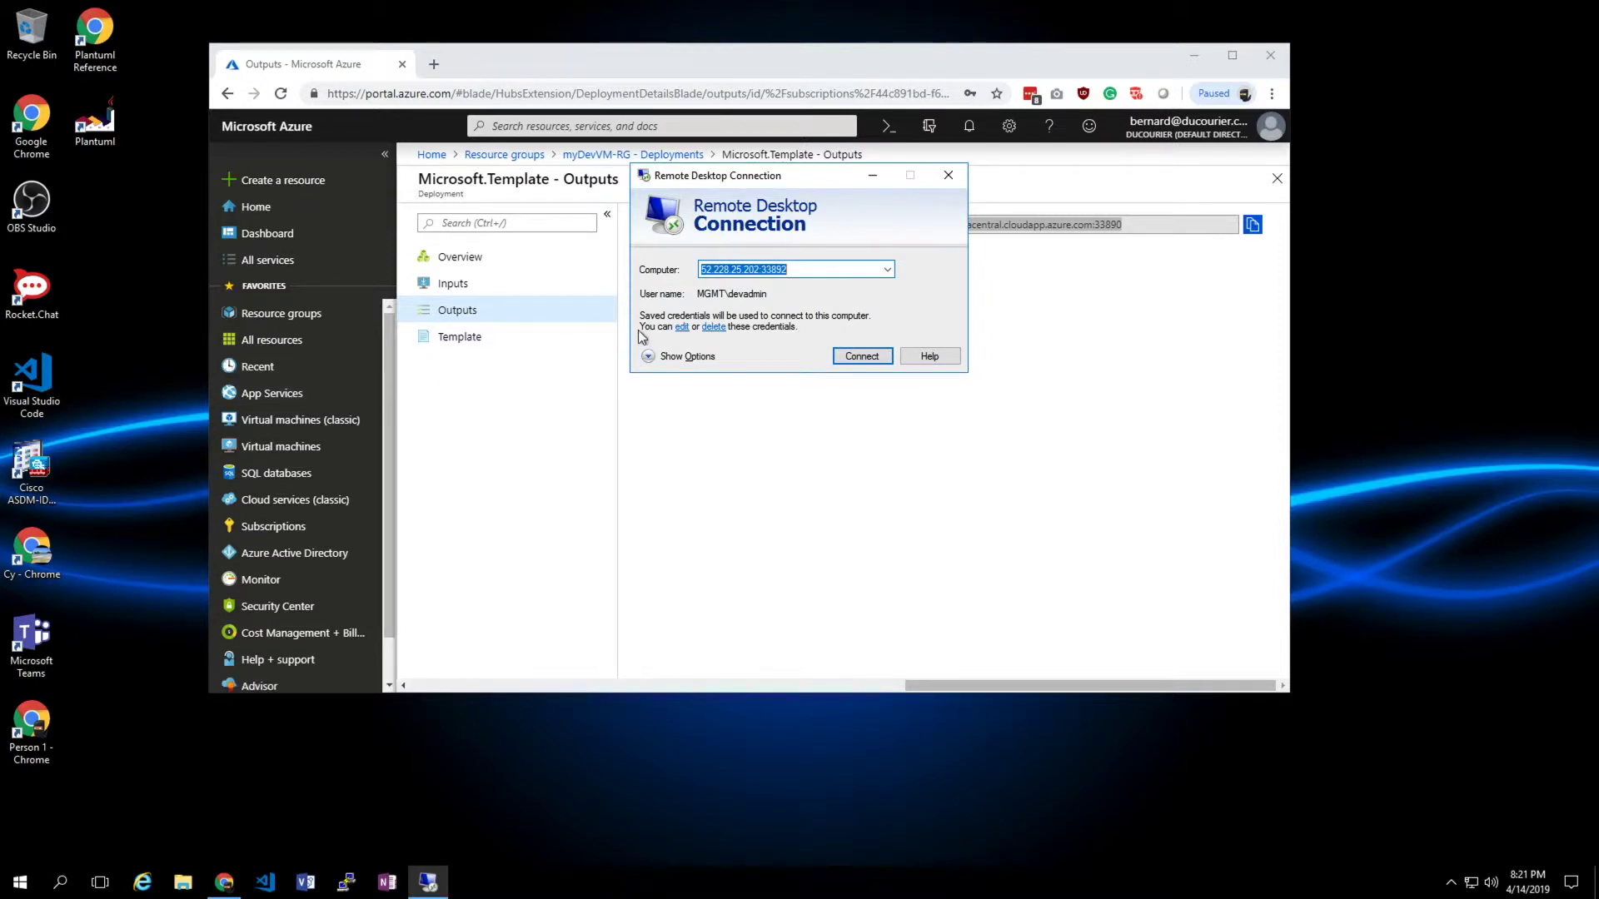
key(ctrl+v)
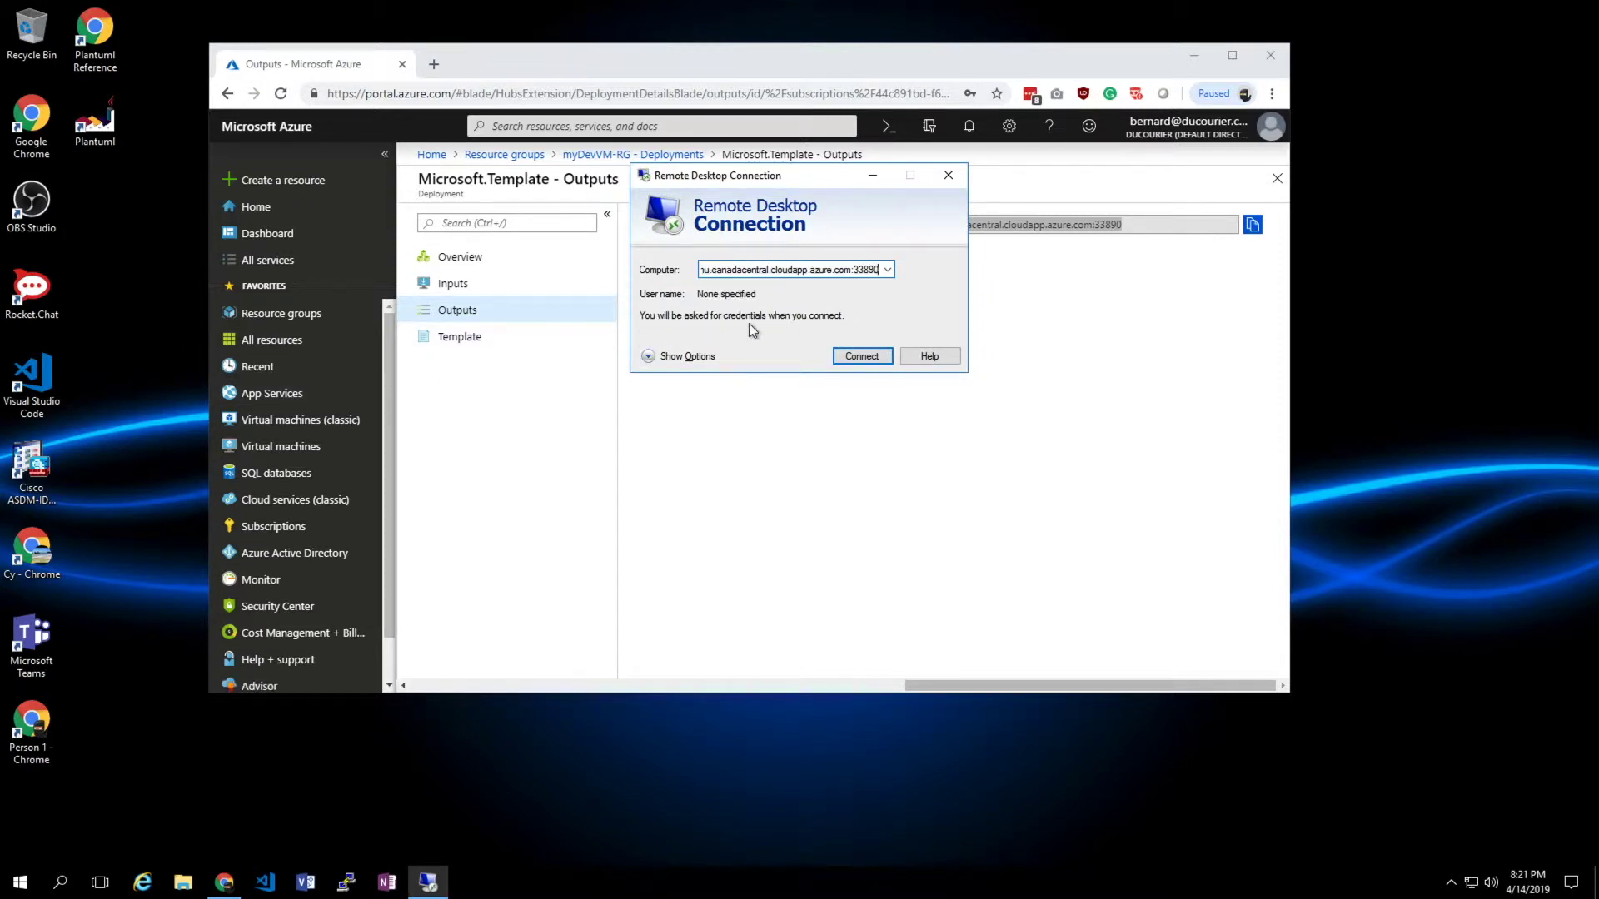
click(861, 356)
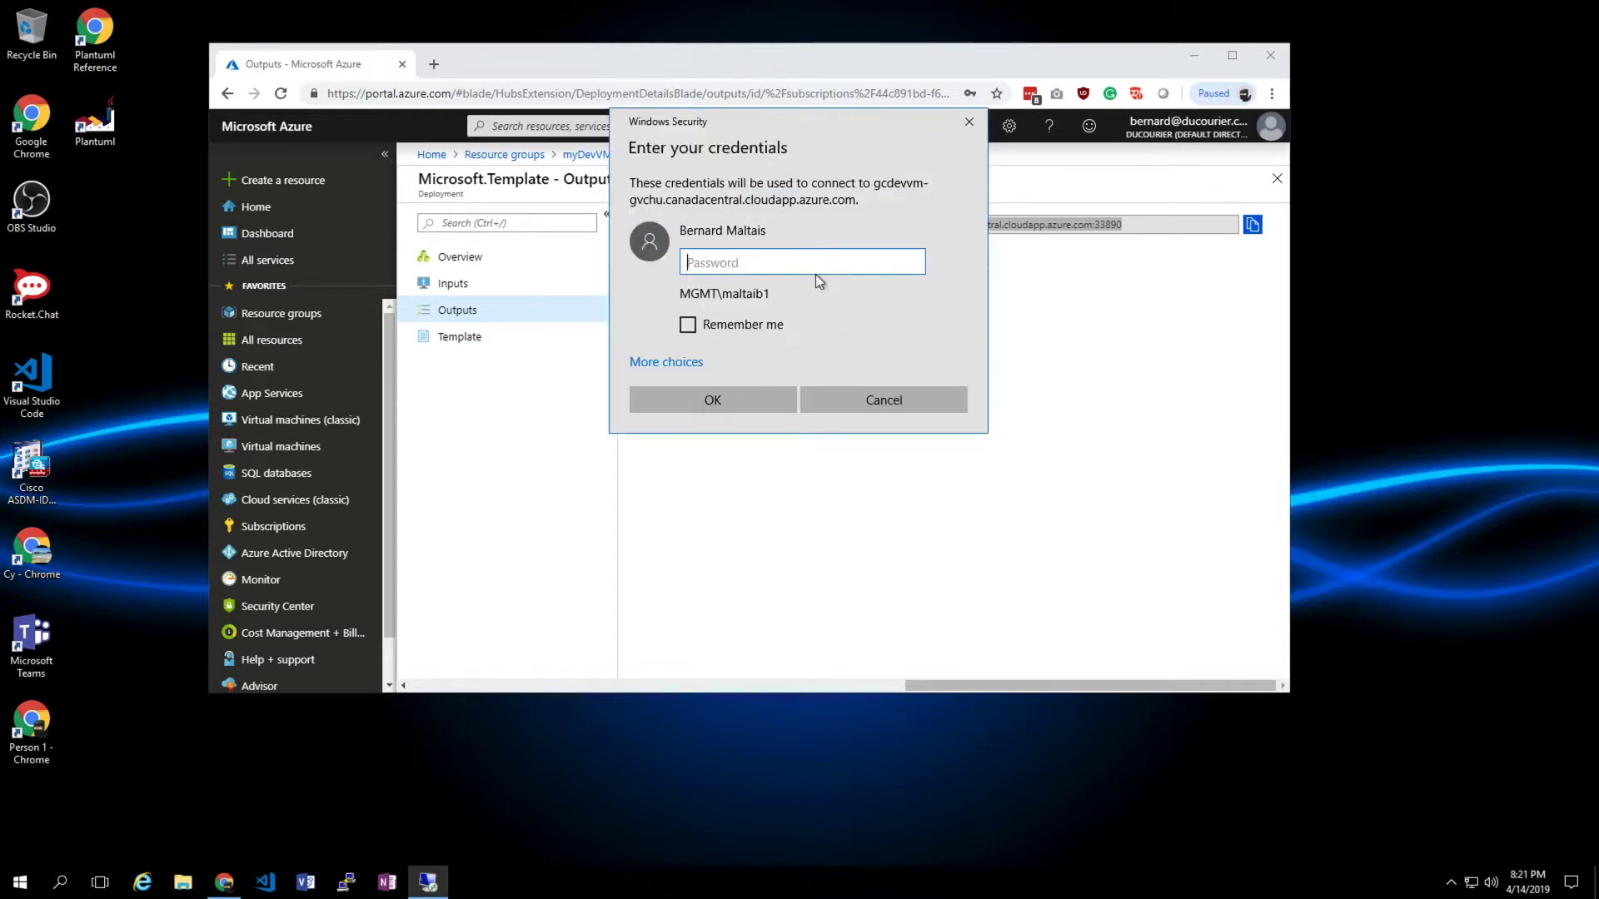
- Sign in with the VM's local admin account and password, accepting the certificate warning
click(688, 359)
click(726, 450)
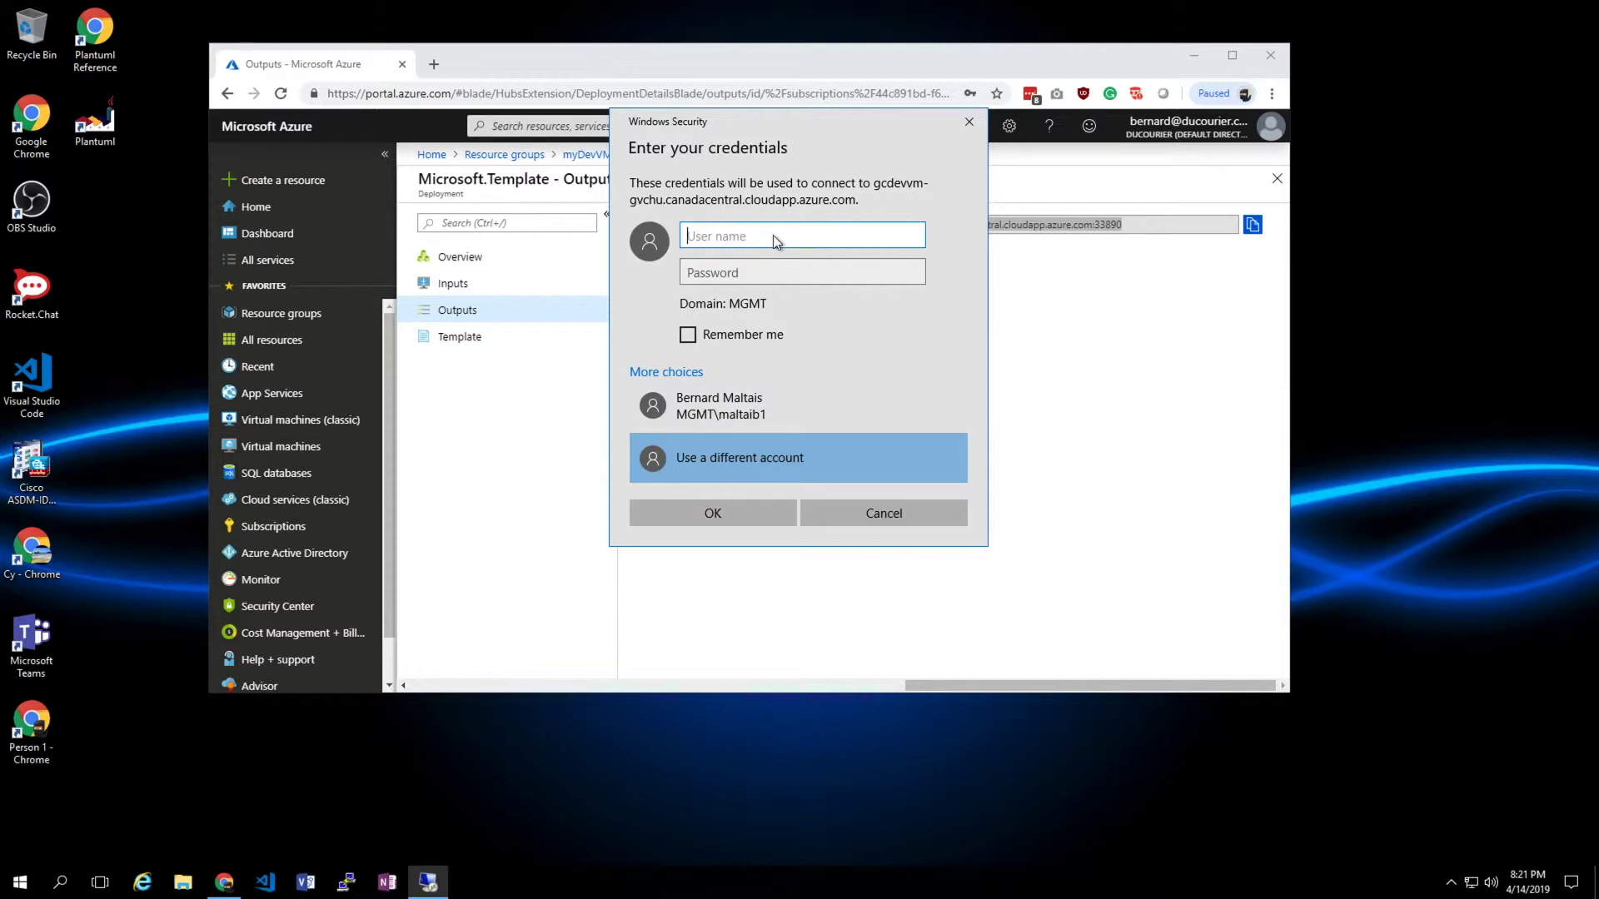
text(.\)
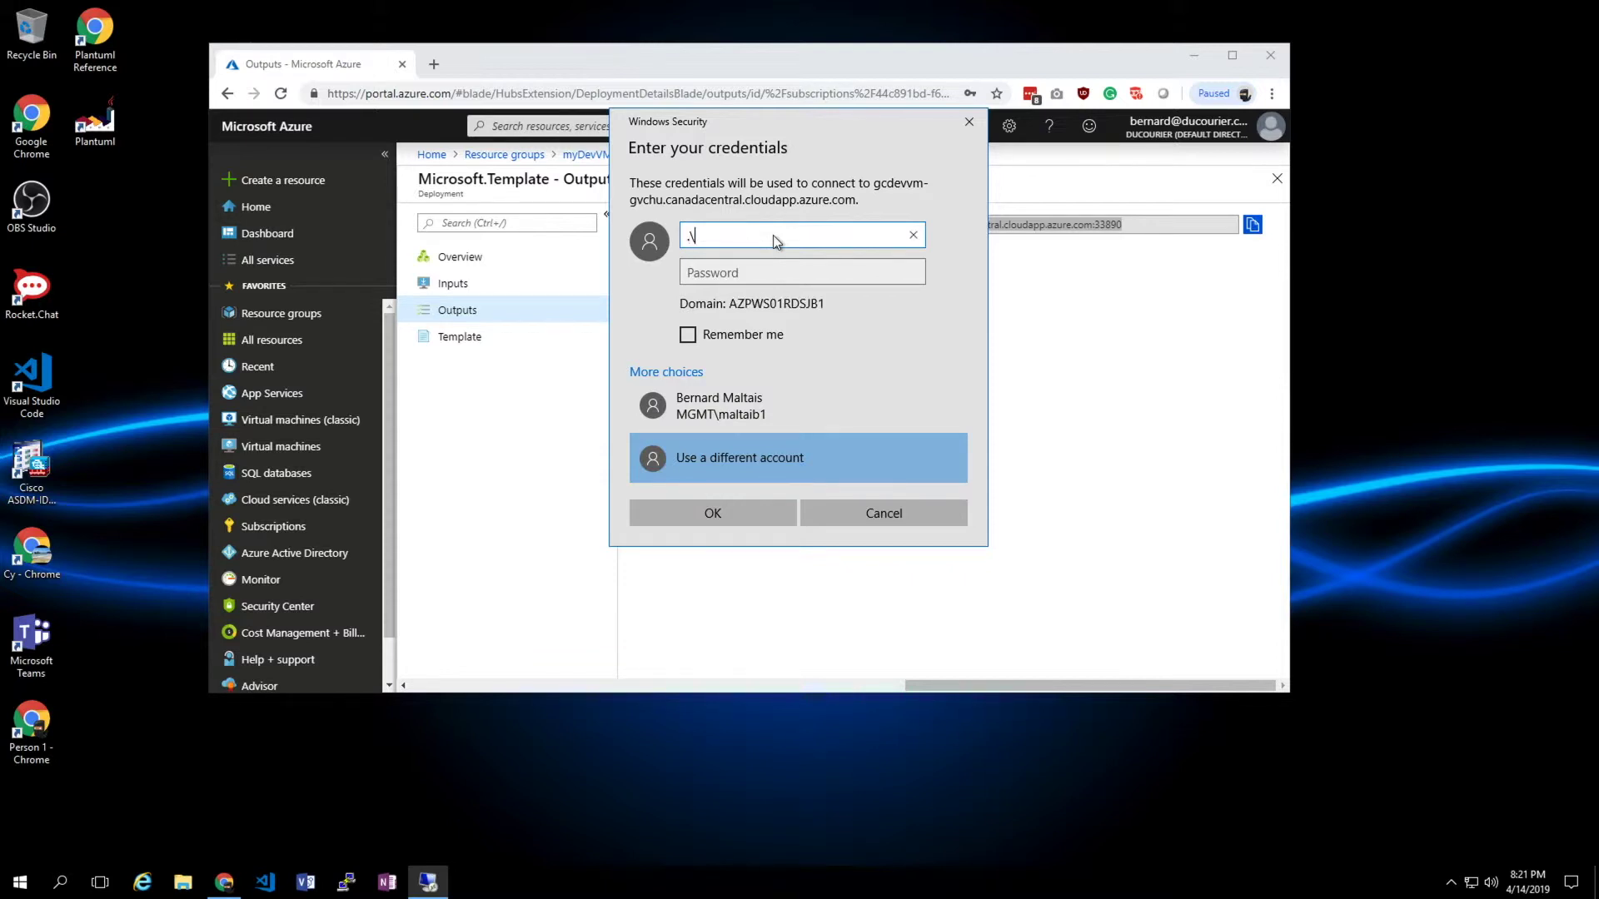
text(devadmin)
click(762, 273)
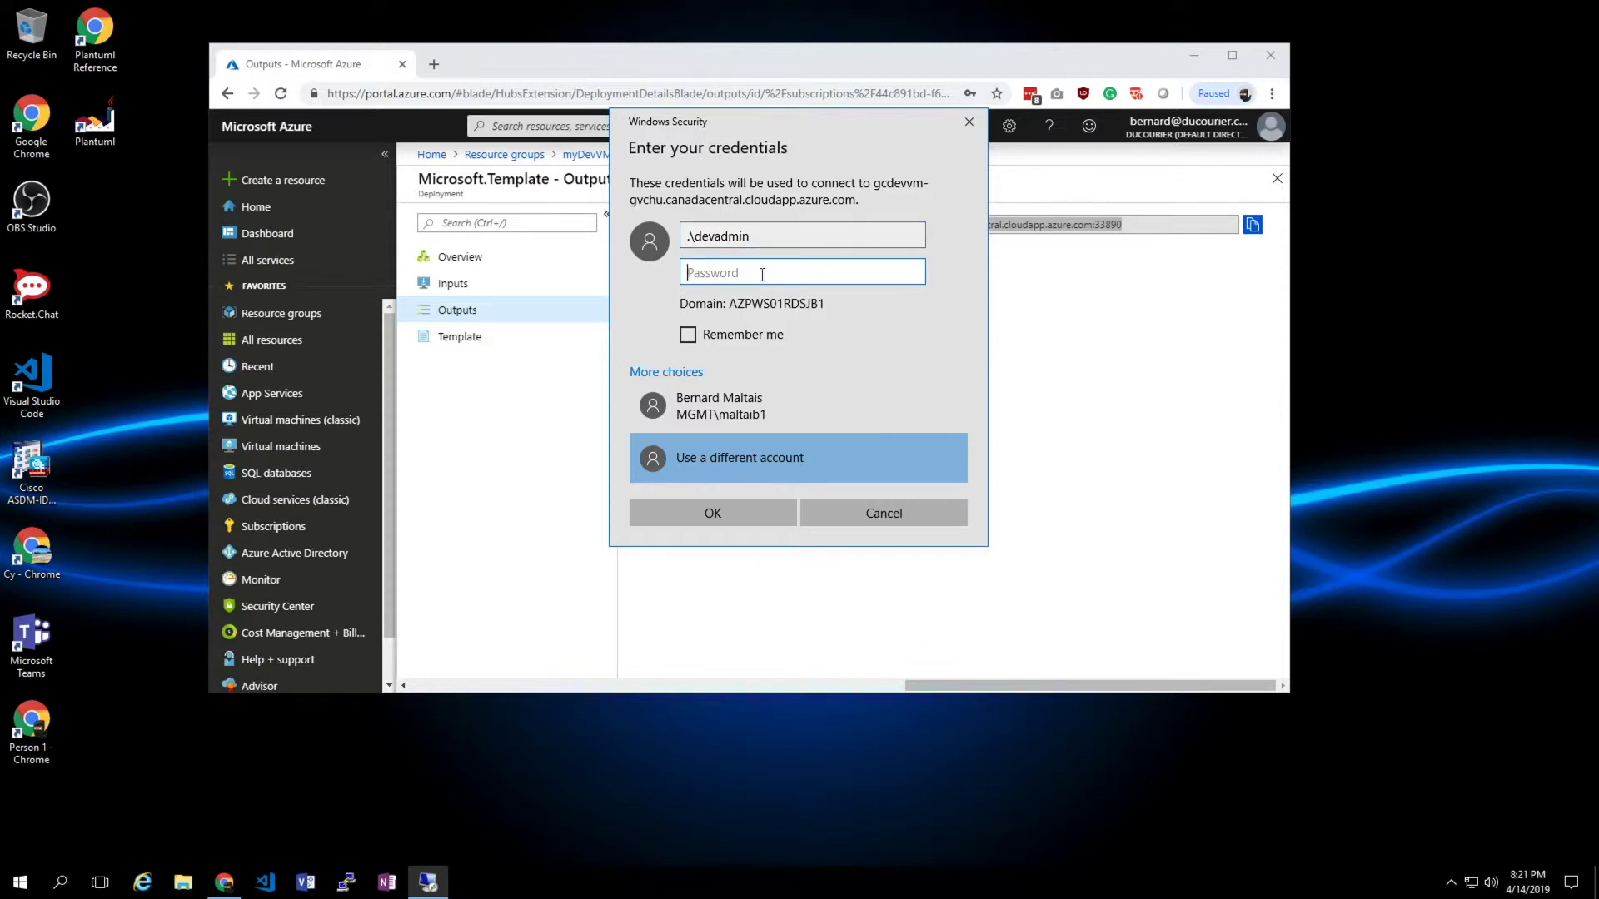
text(*************)
click(761, 509)
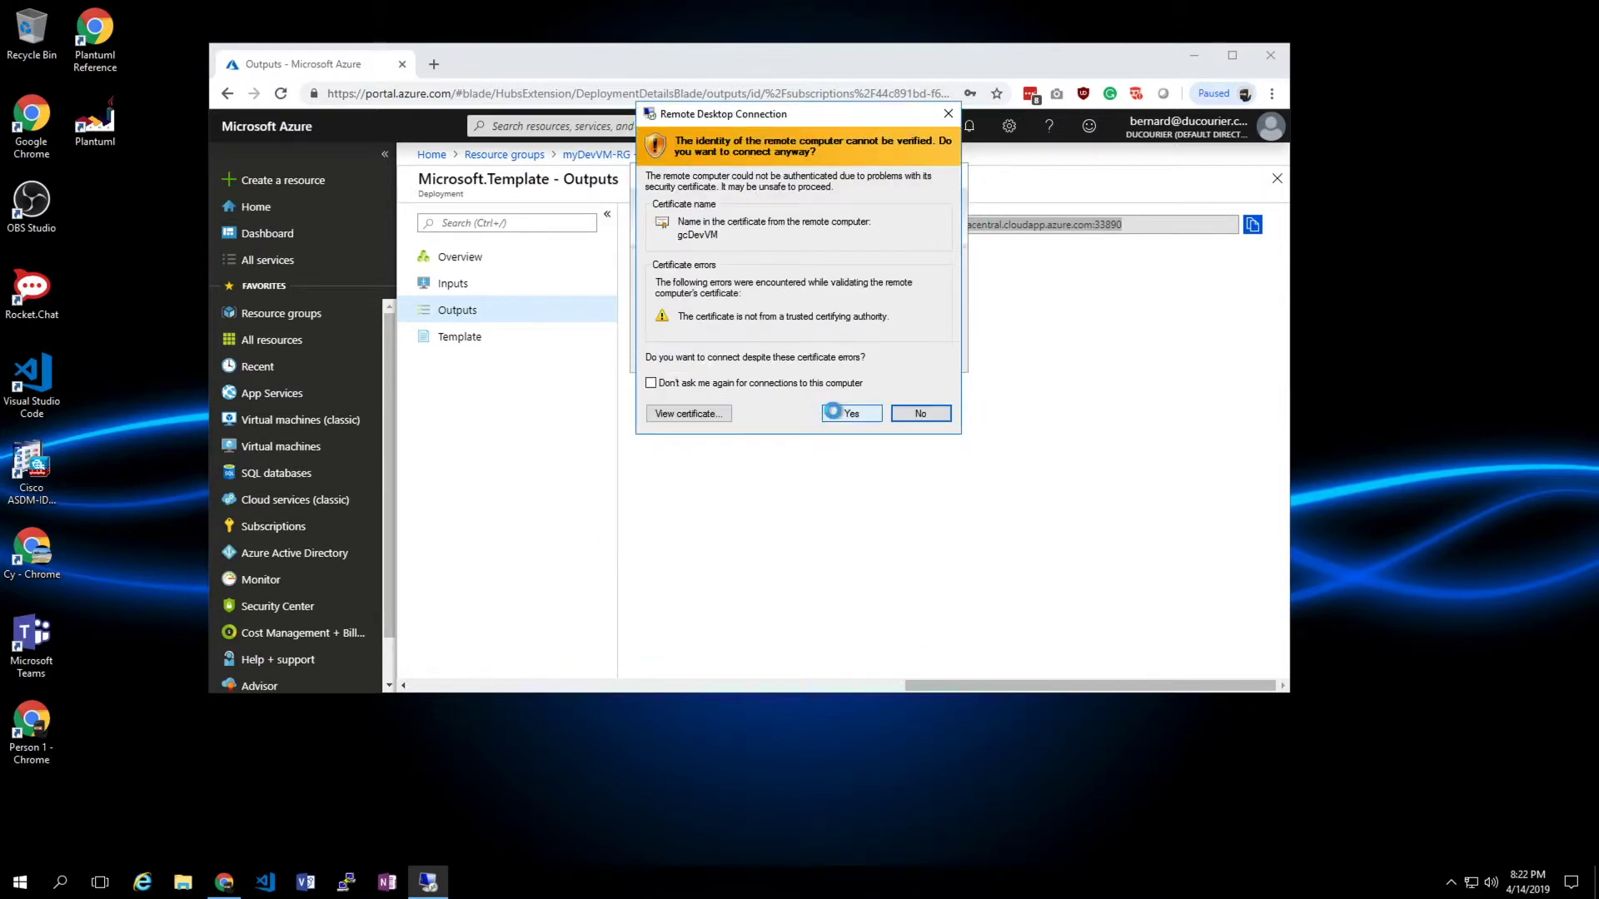
click(834, 413)
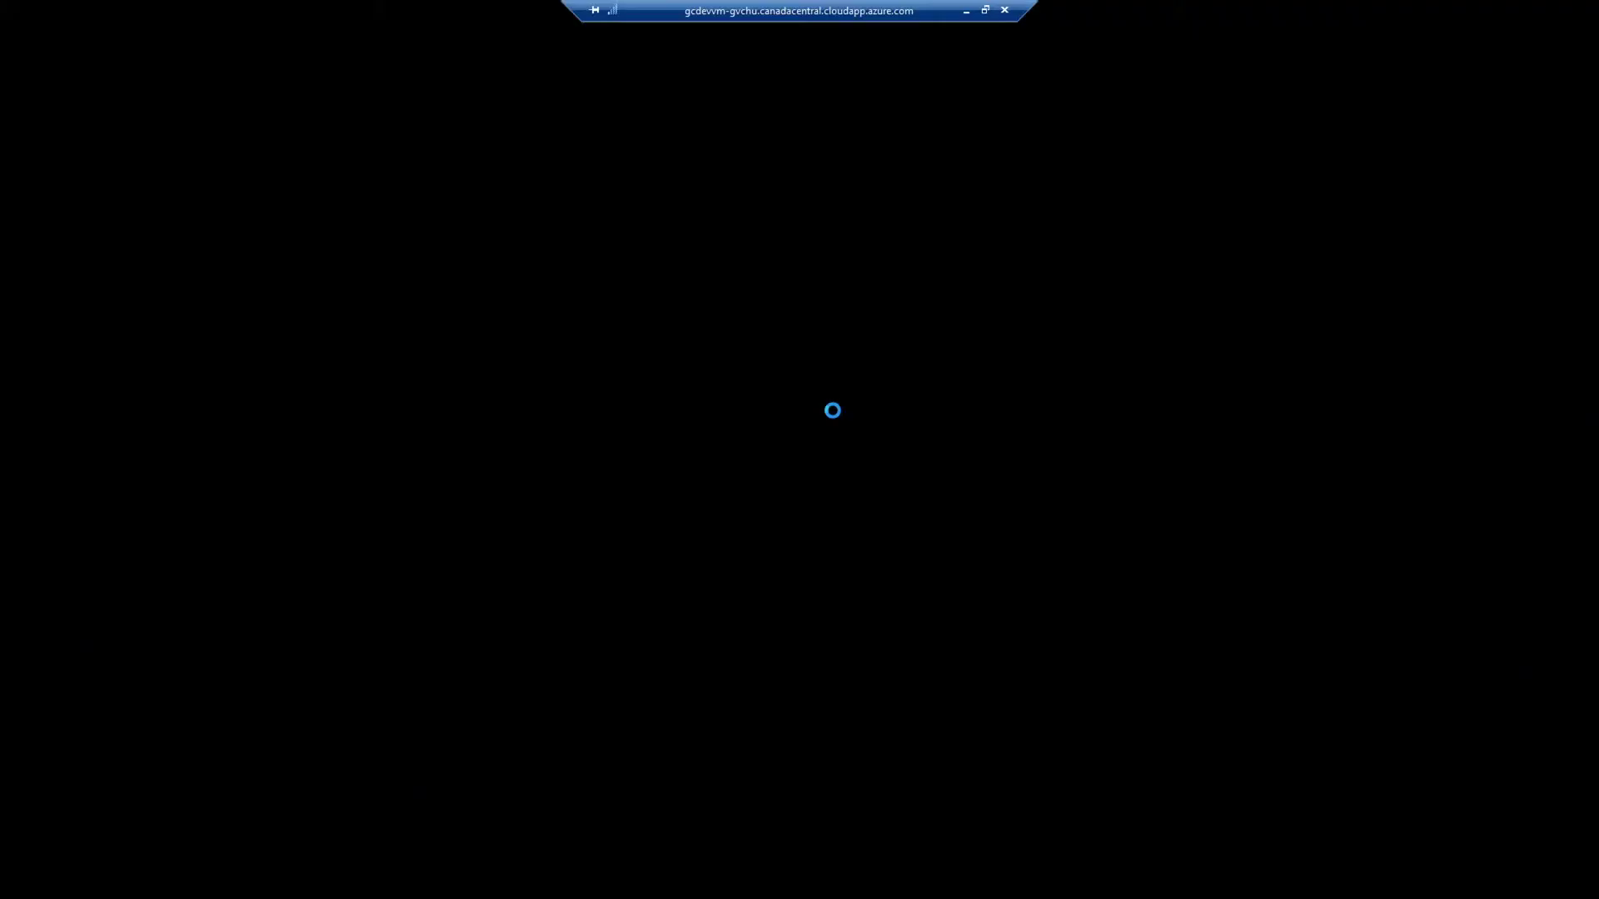
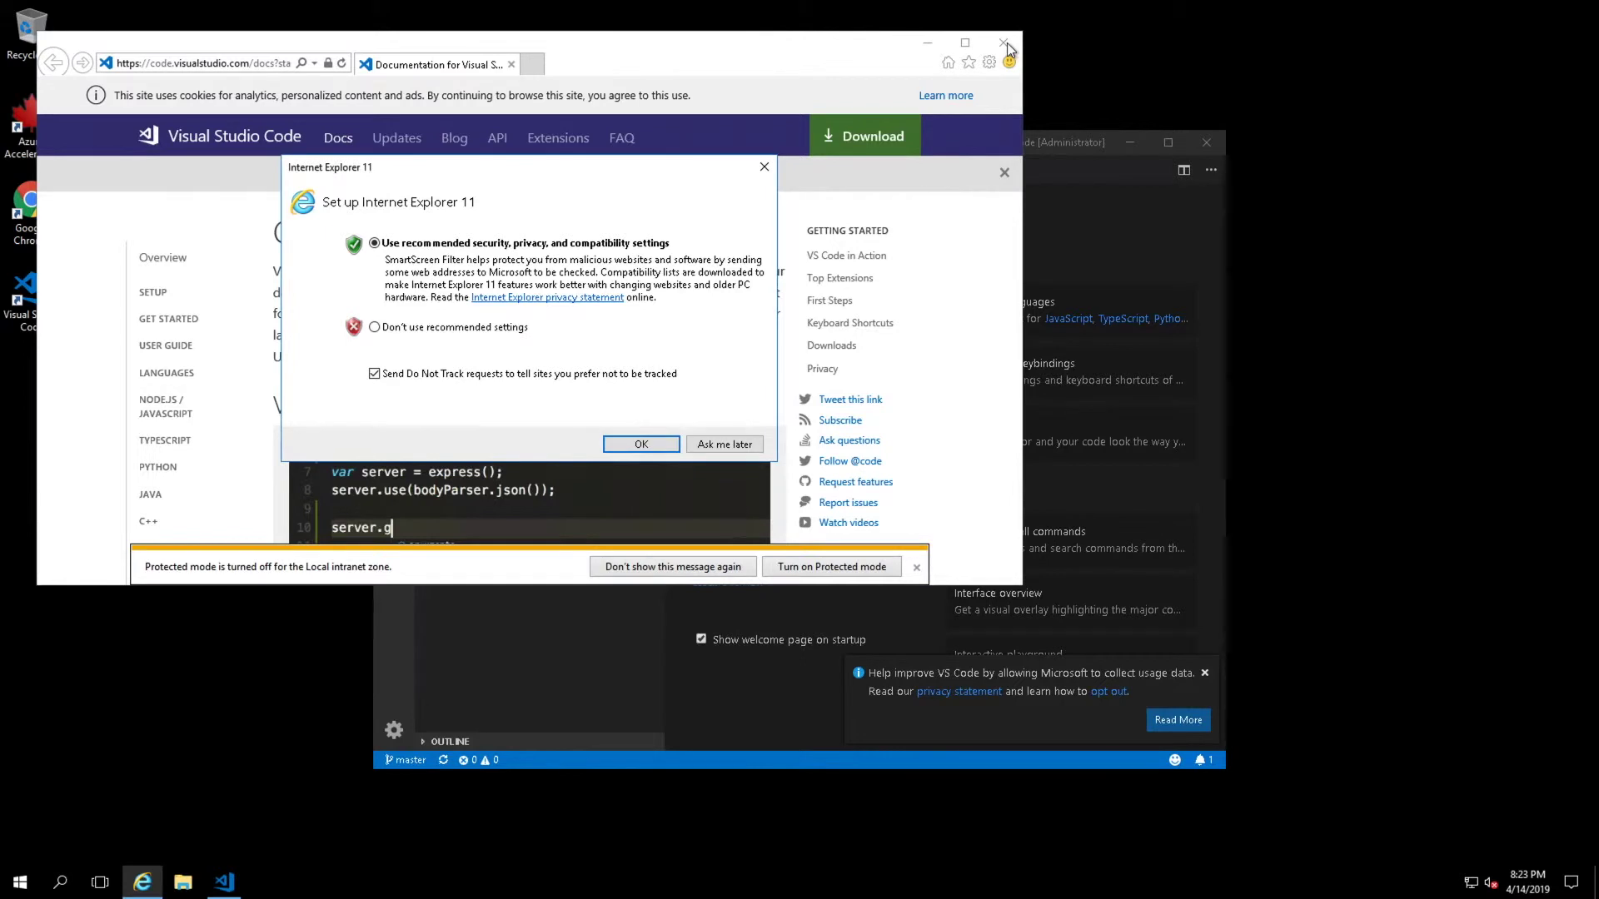
- Accept IE's recommended settings, close all its tabs, dismiss the usage-data notice and maximize VS Code
click(642, 444)
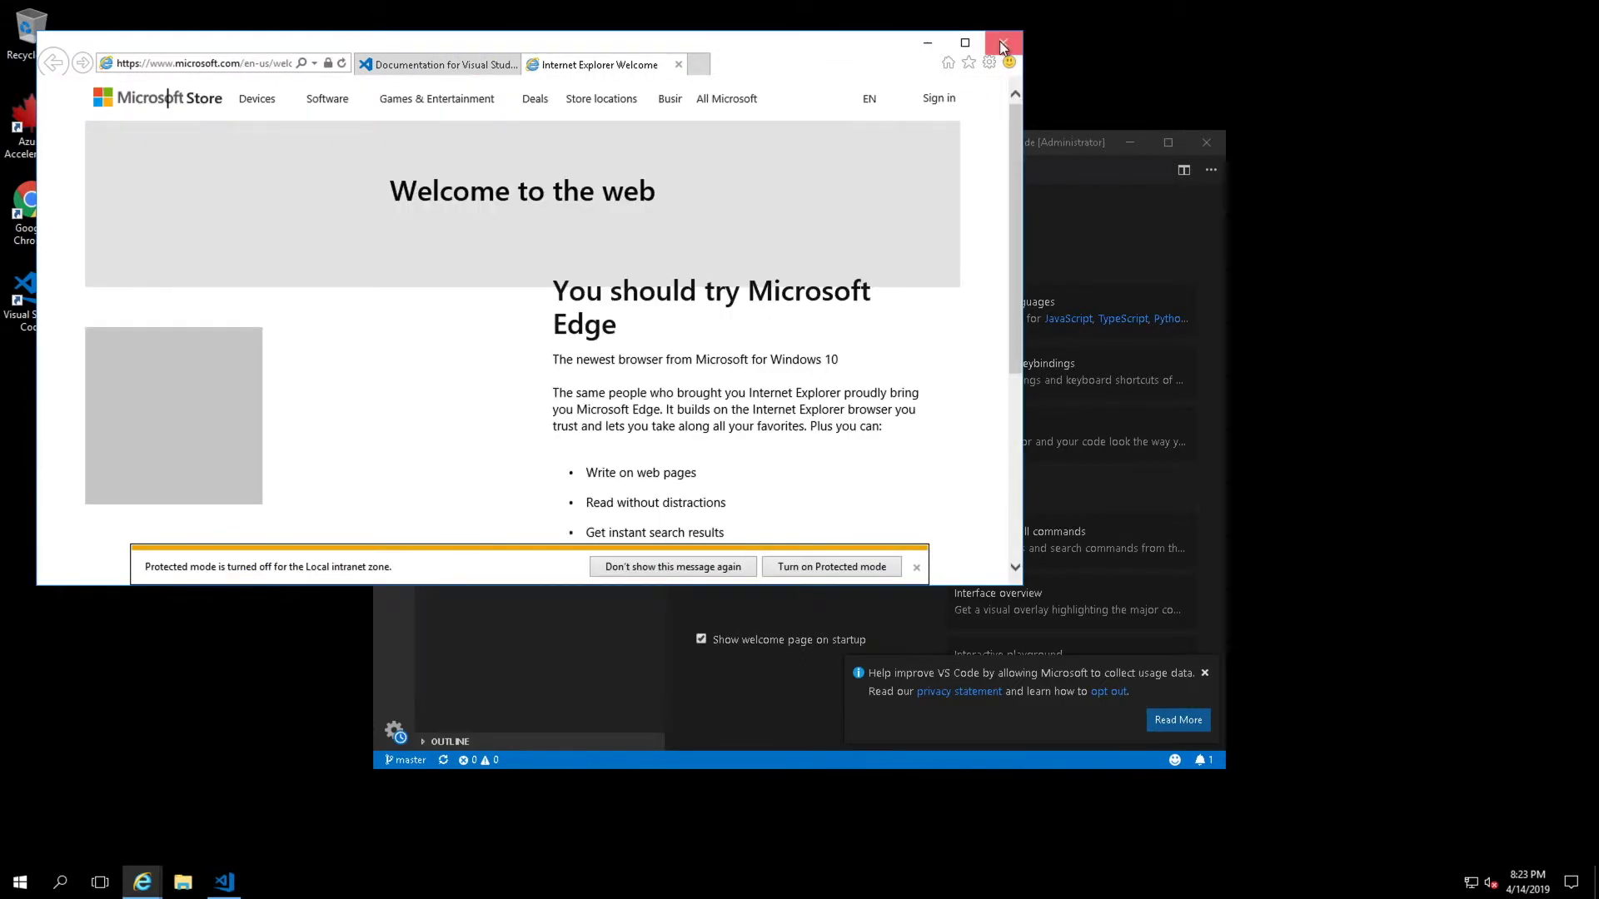
click(1003, 46)
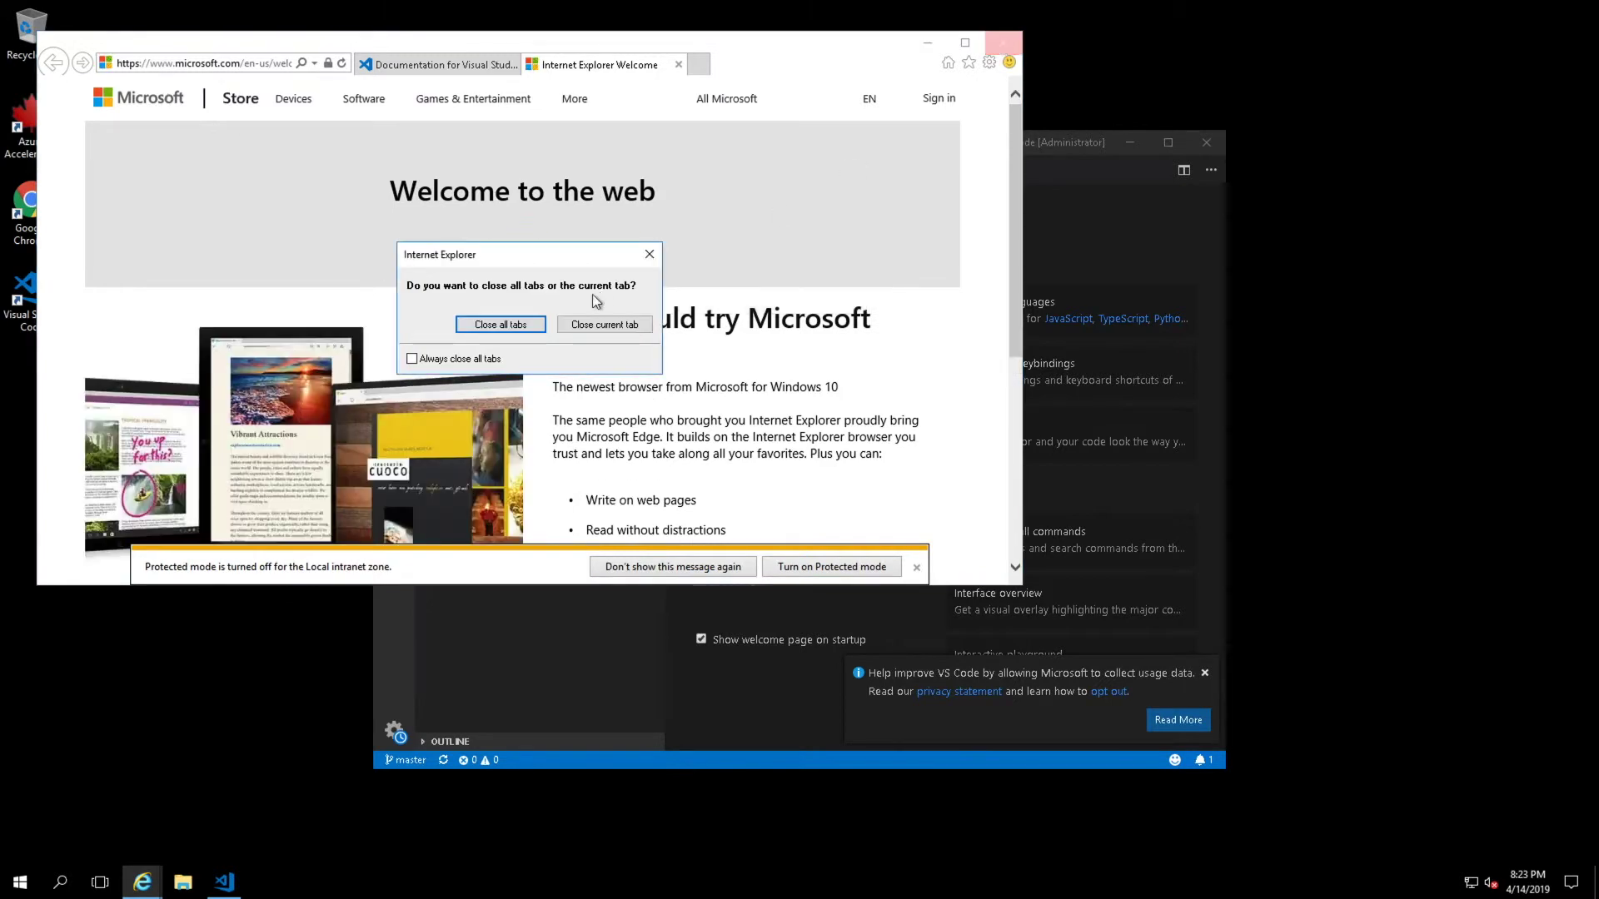
click(542, 323)
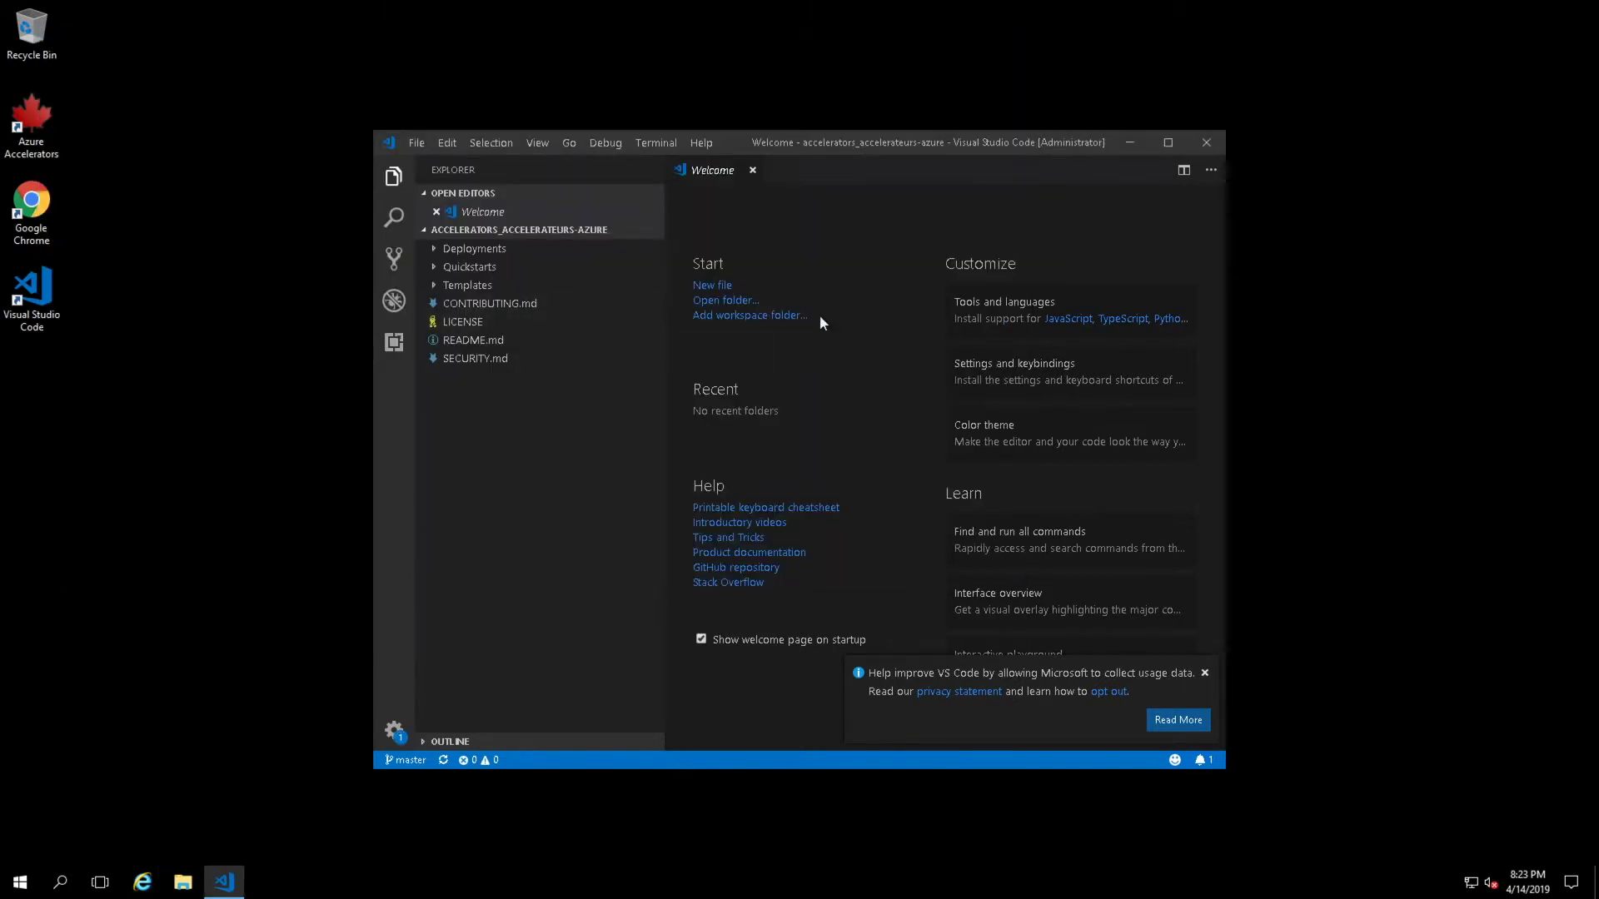
click(1204, 673)
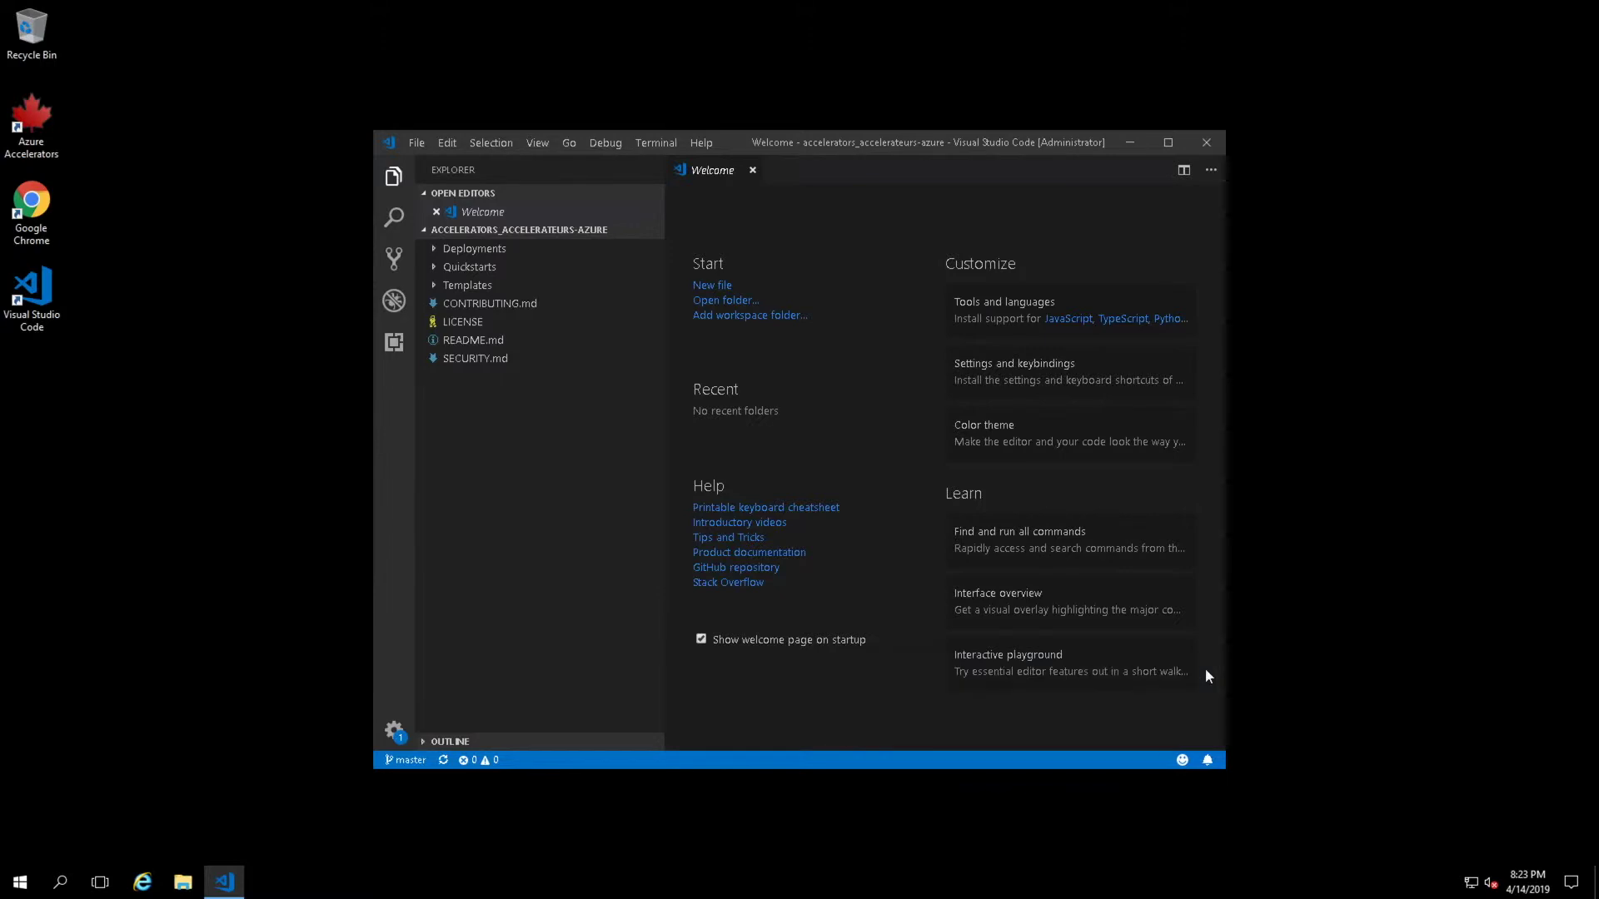
click(1168, 142)
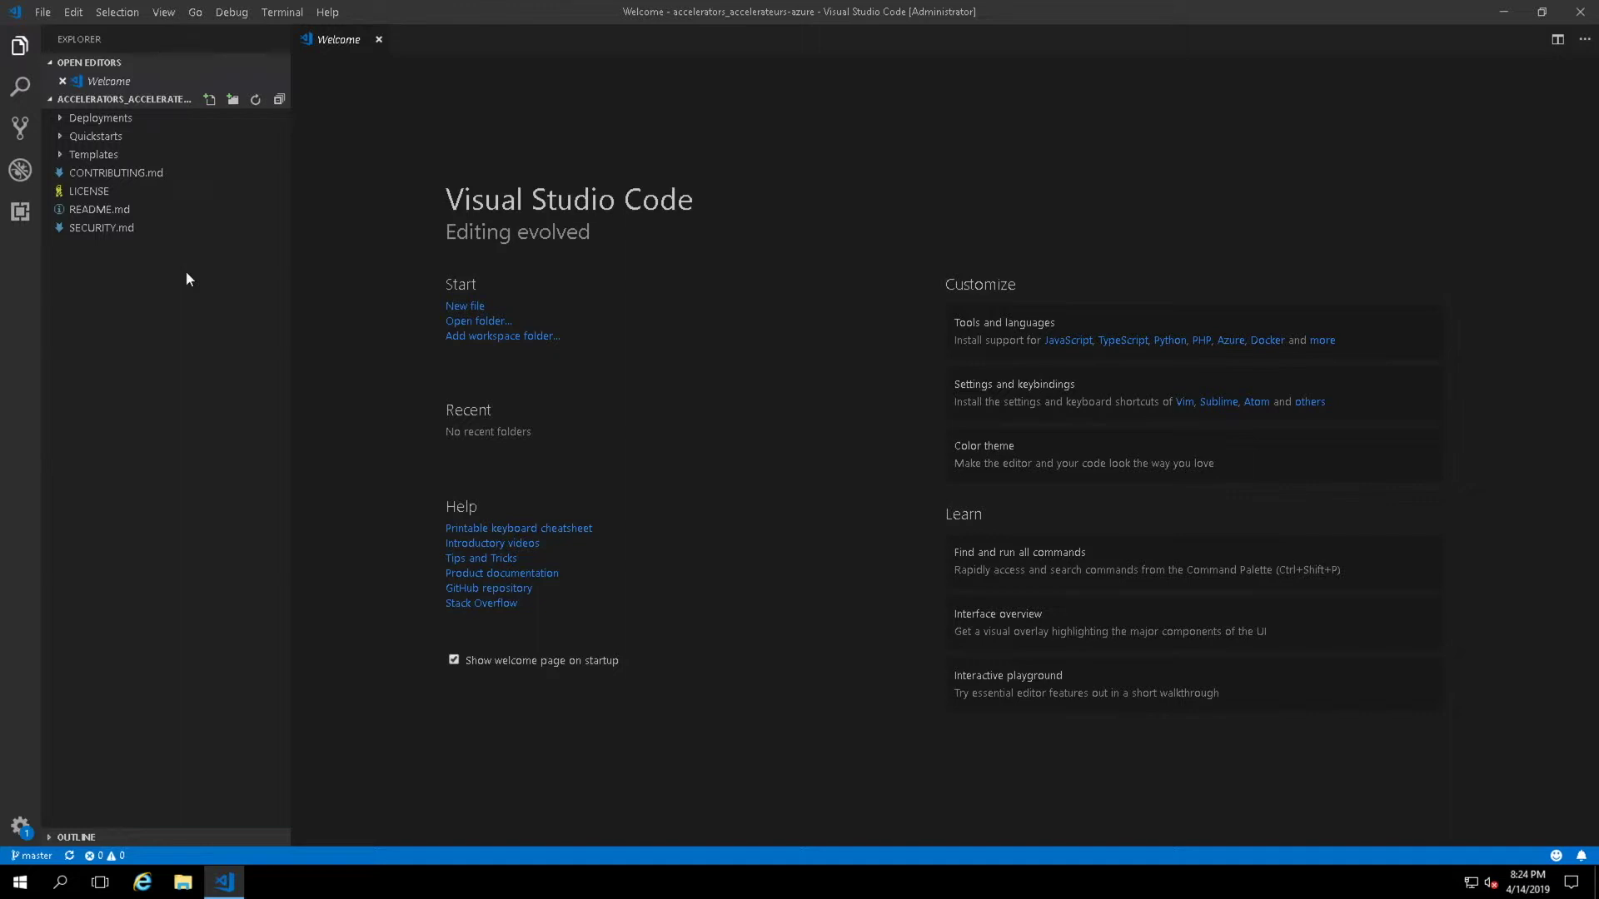
- Expand Deployments > demov3 > msfirewall > demo-core-msfw-nsg and bring up that folder's context menu
click(61, 123)
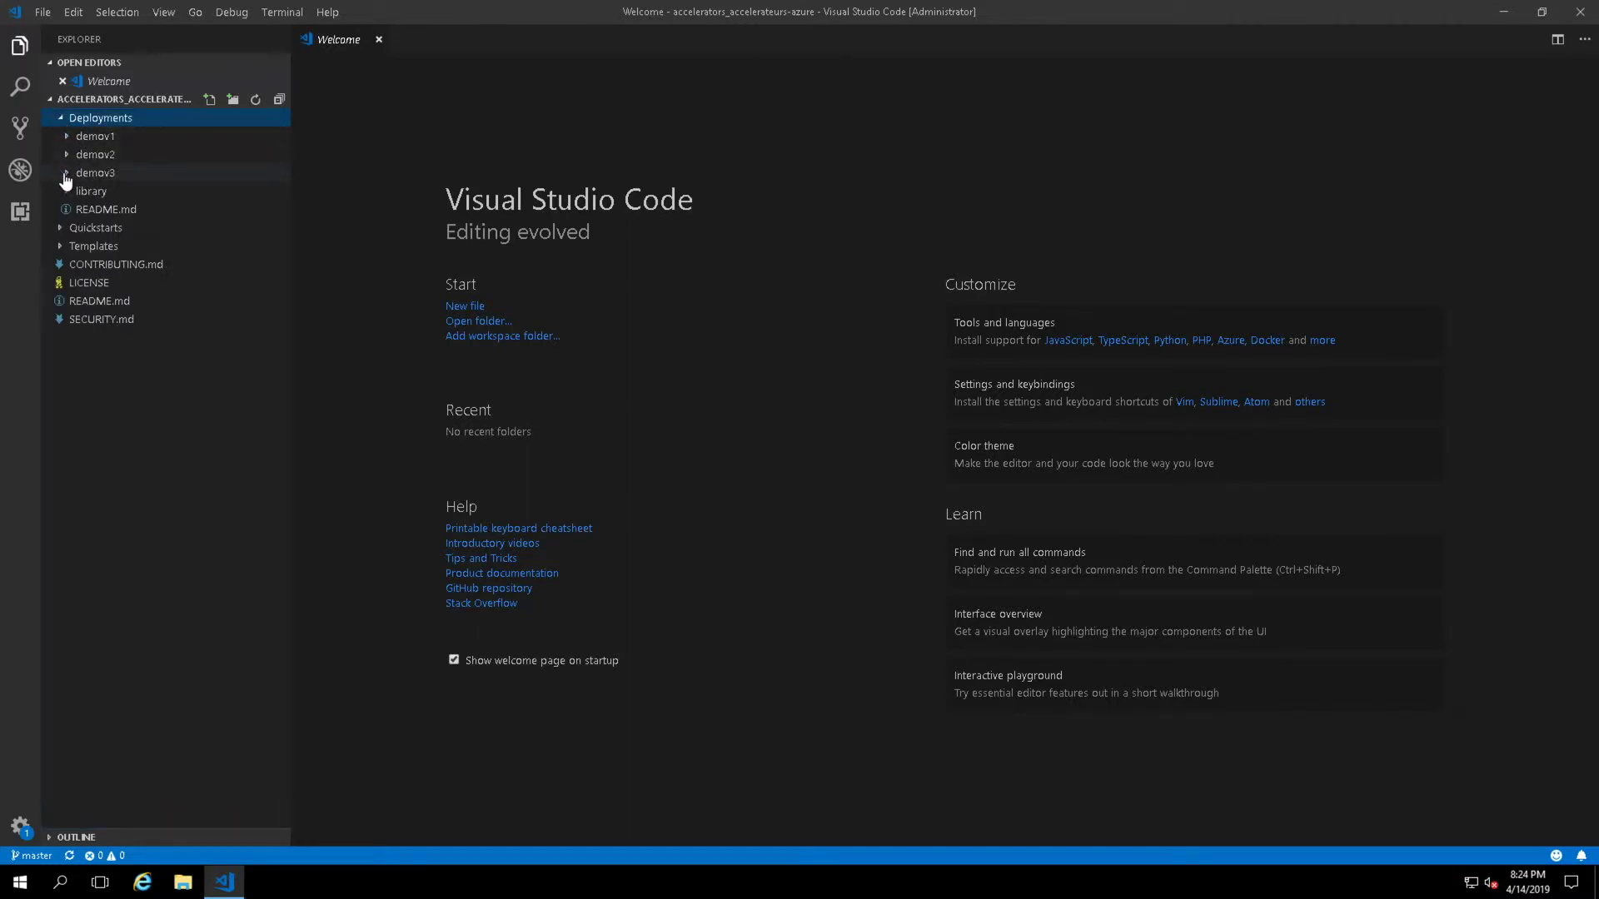
click(67, 177)
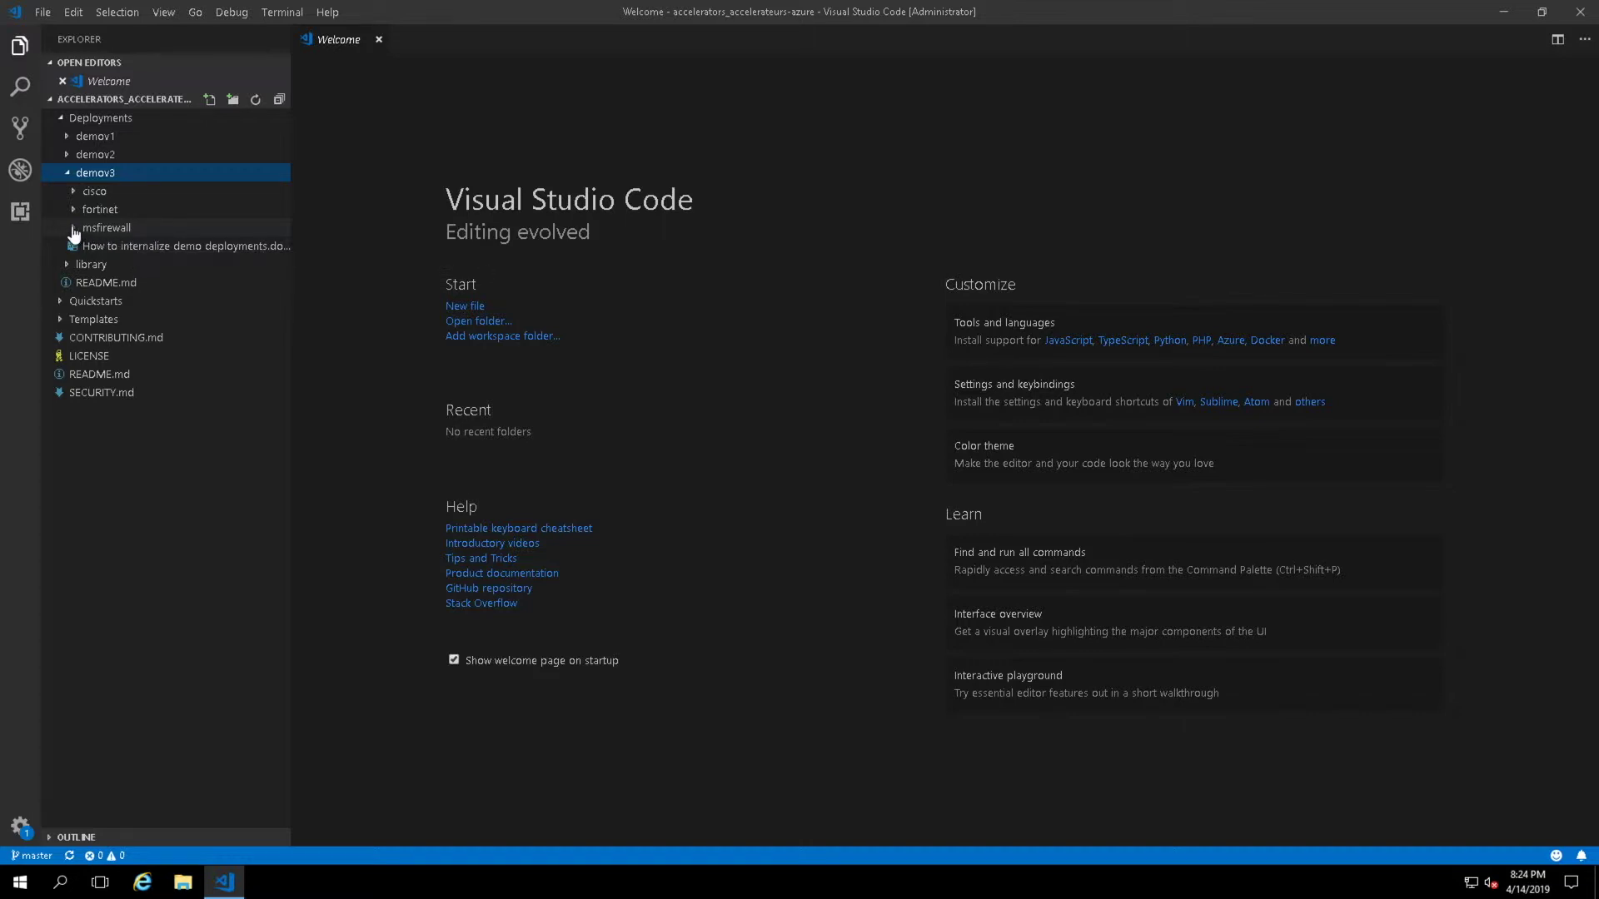
click(72, 230)
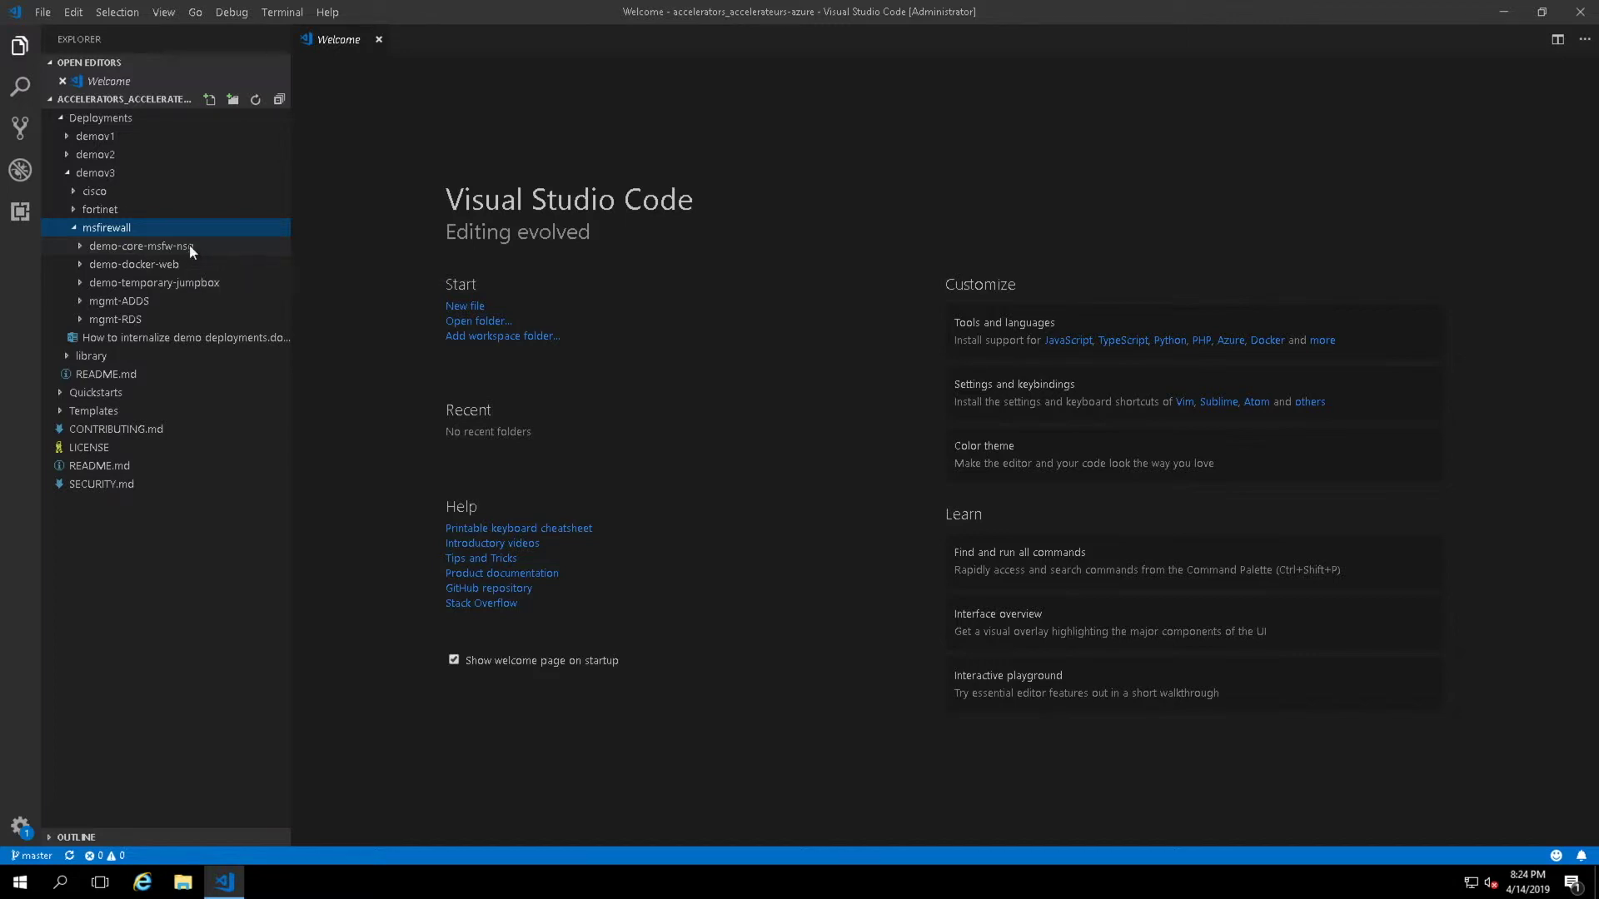
click(189, 248)
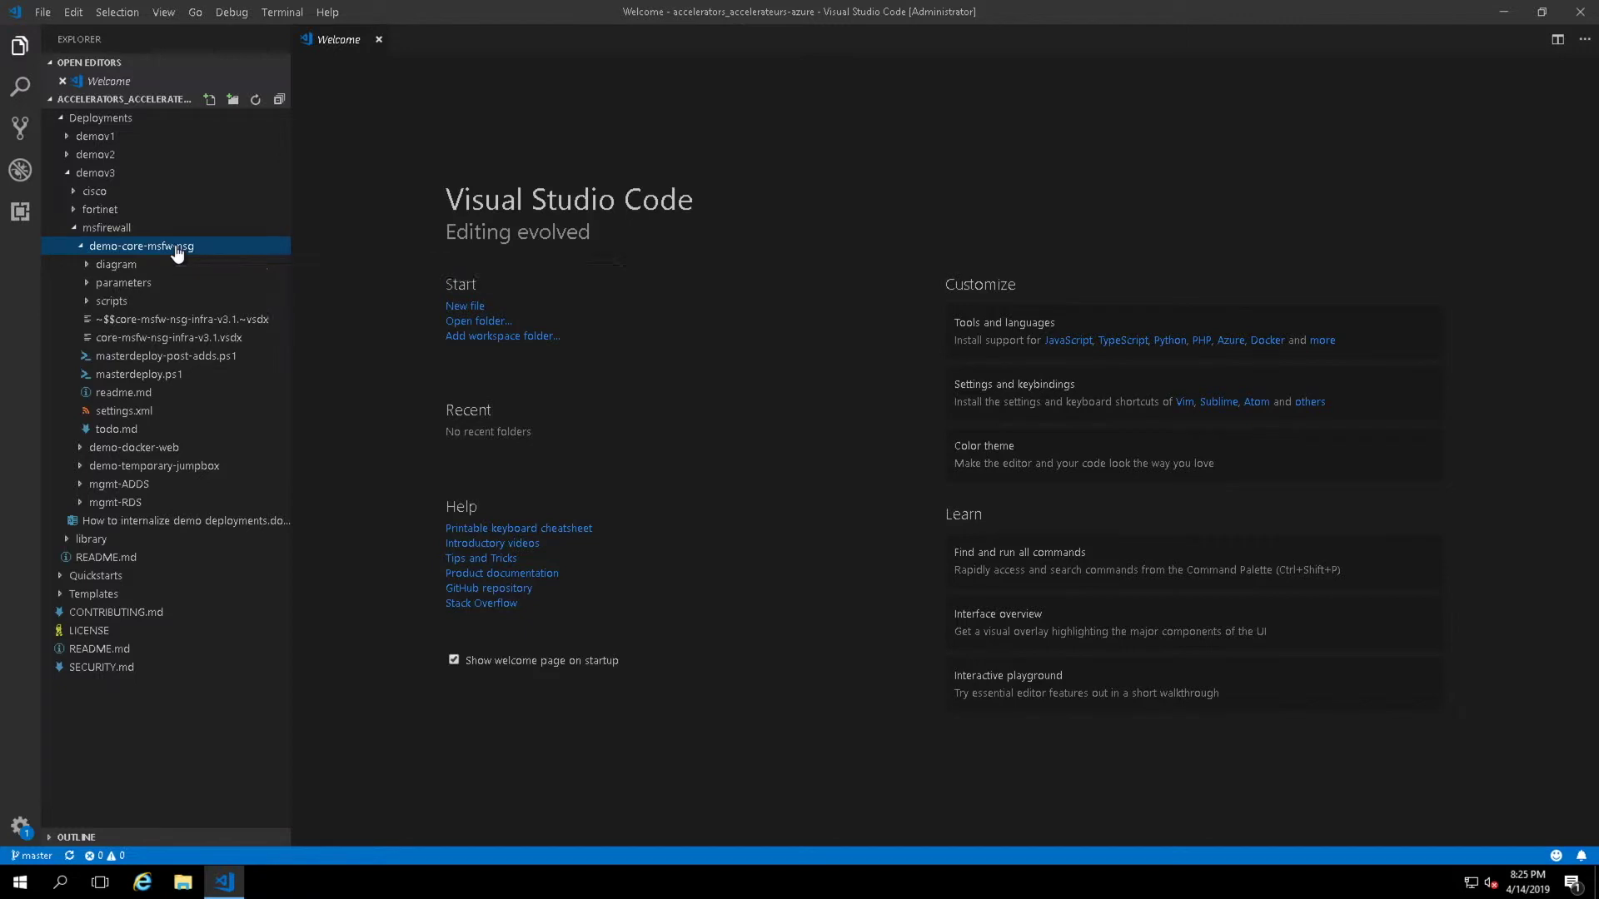
right_click(177, 249)
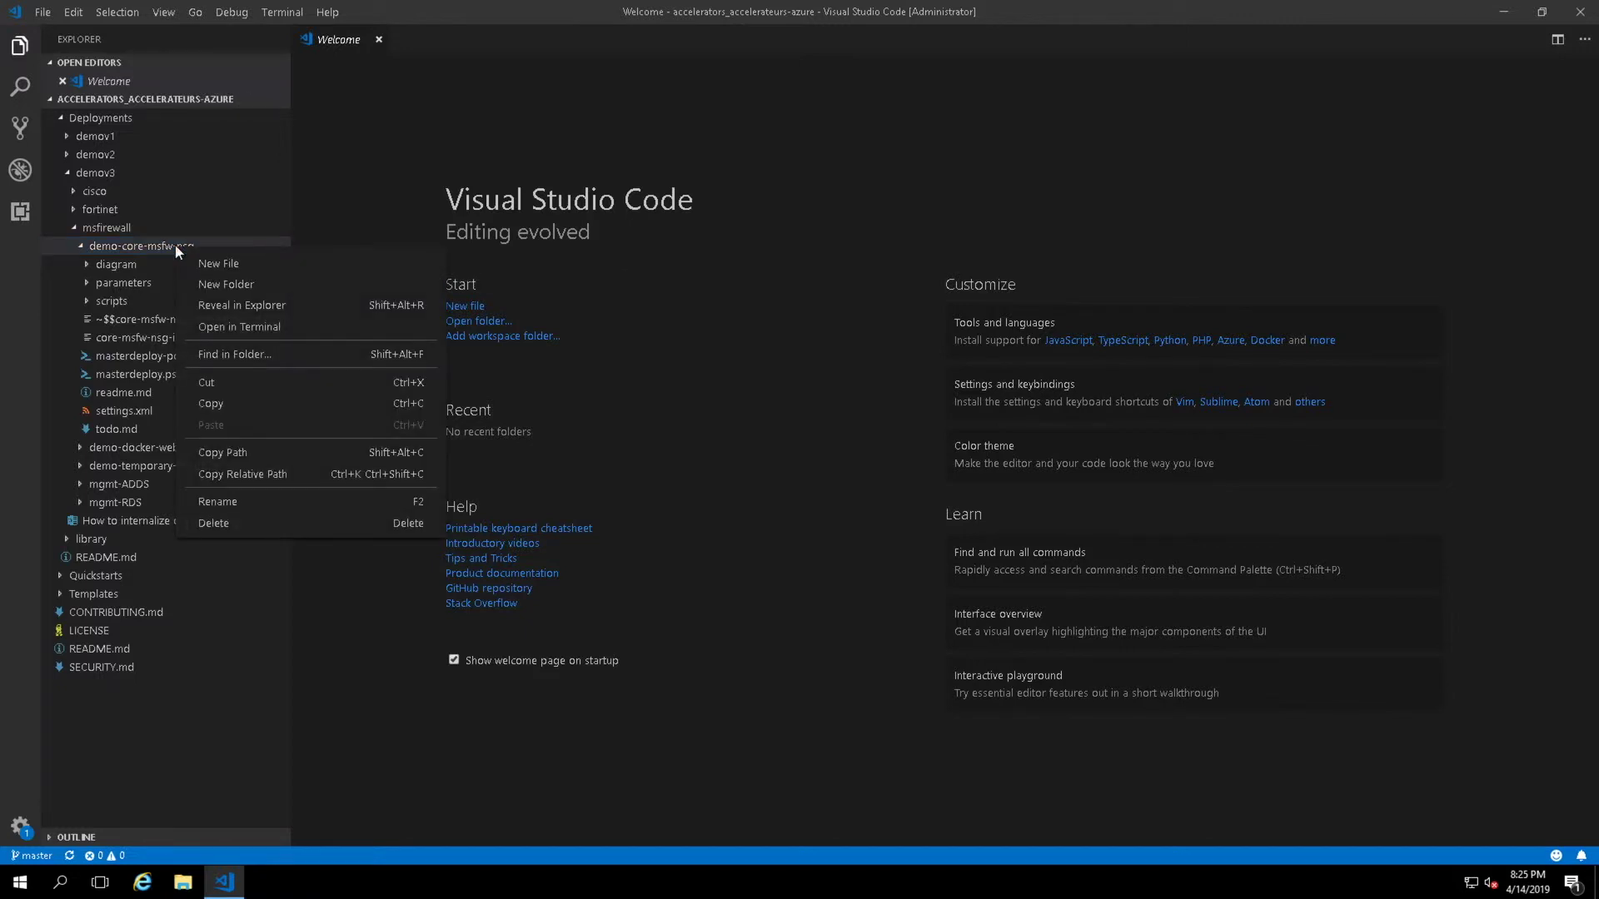
- Open a PowerShell terminal in demo-core-msfw-nsg and run login-azurermaccount to start the Azure sign-in
click(286, 325)
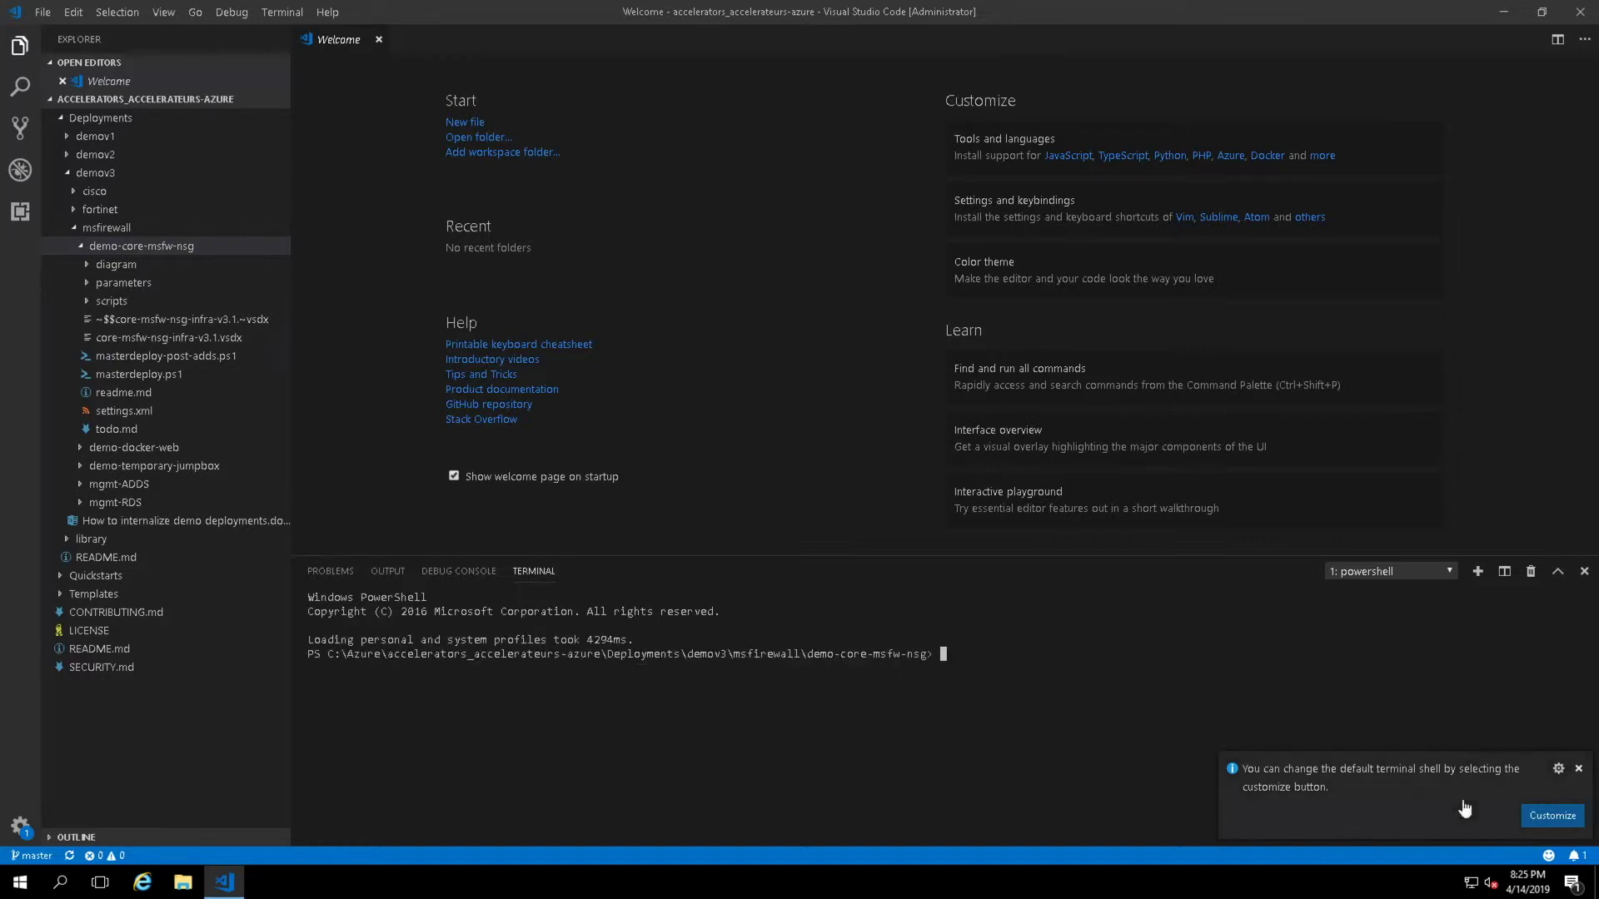
click(1577, 770)
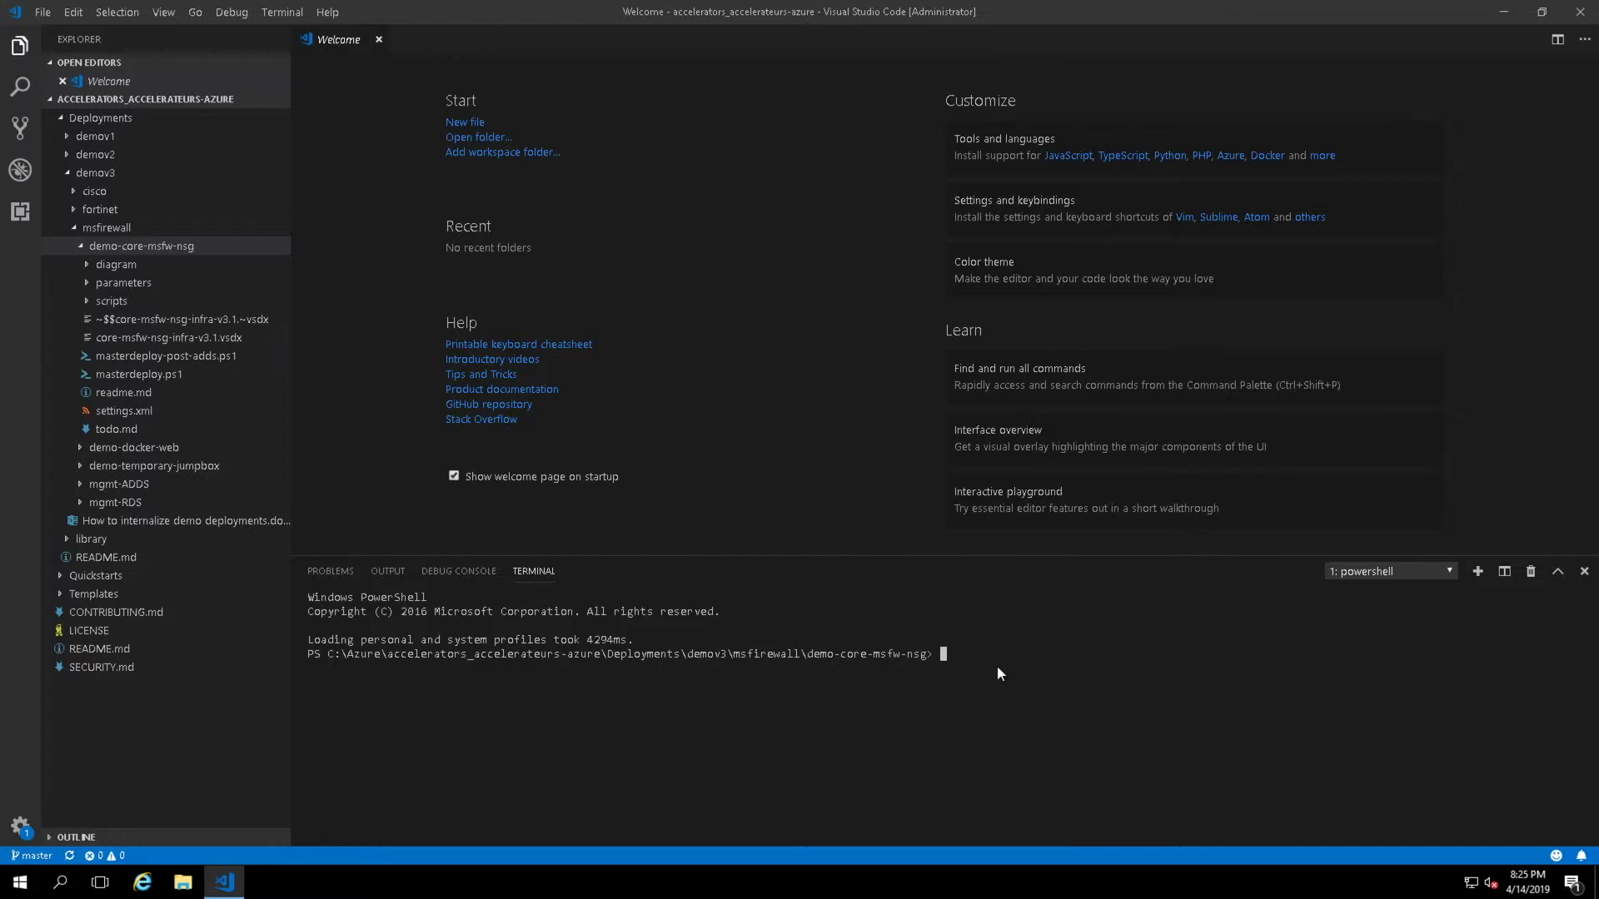
text(lo)
text(gin-azurermaccount)
key(Return)
click(1542, 13)
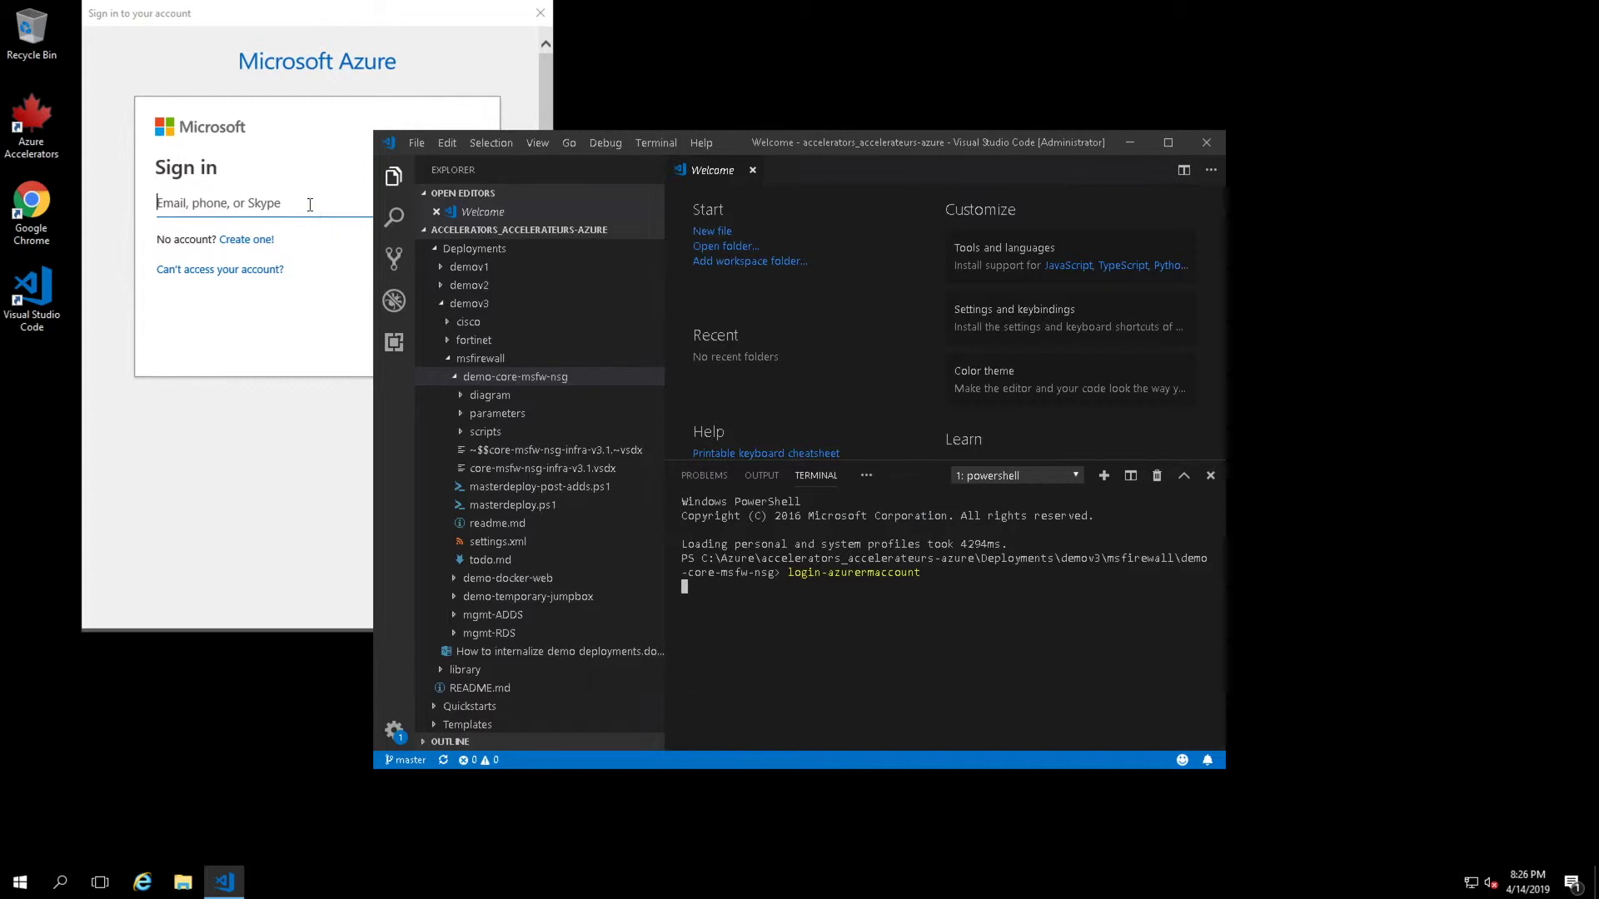
- Sign in to Azure with the personal Microsoft account's e-mail address and password
click(281, 203)
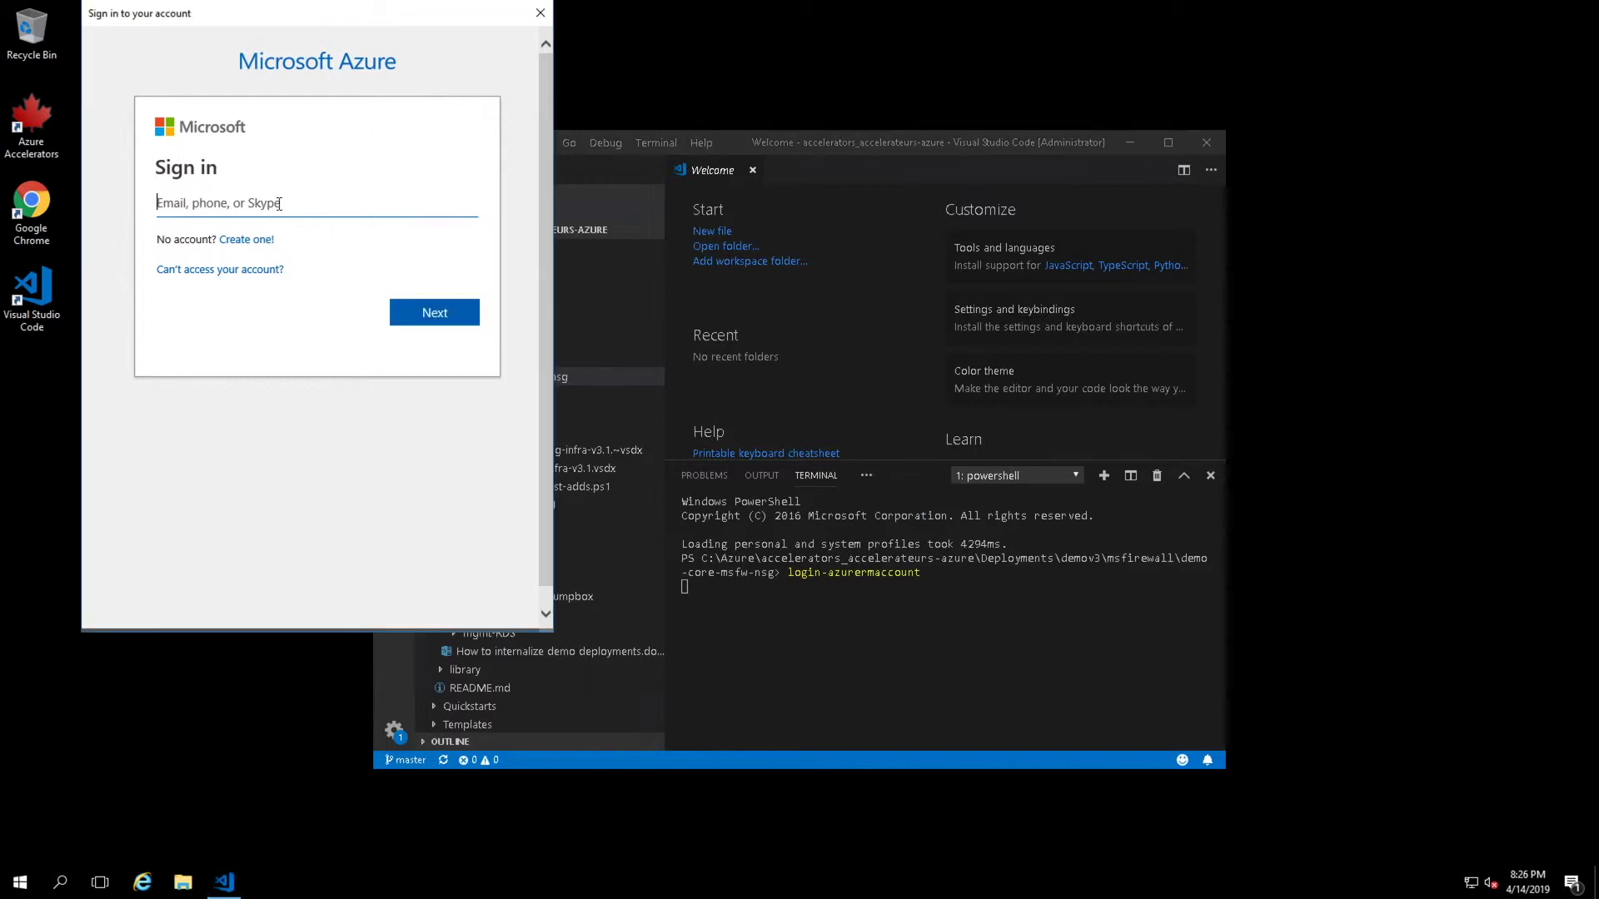
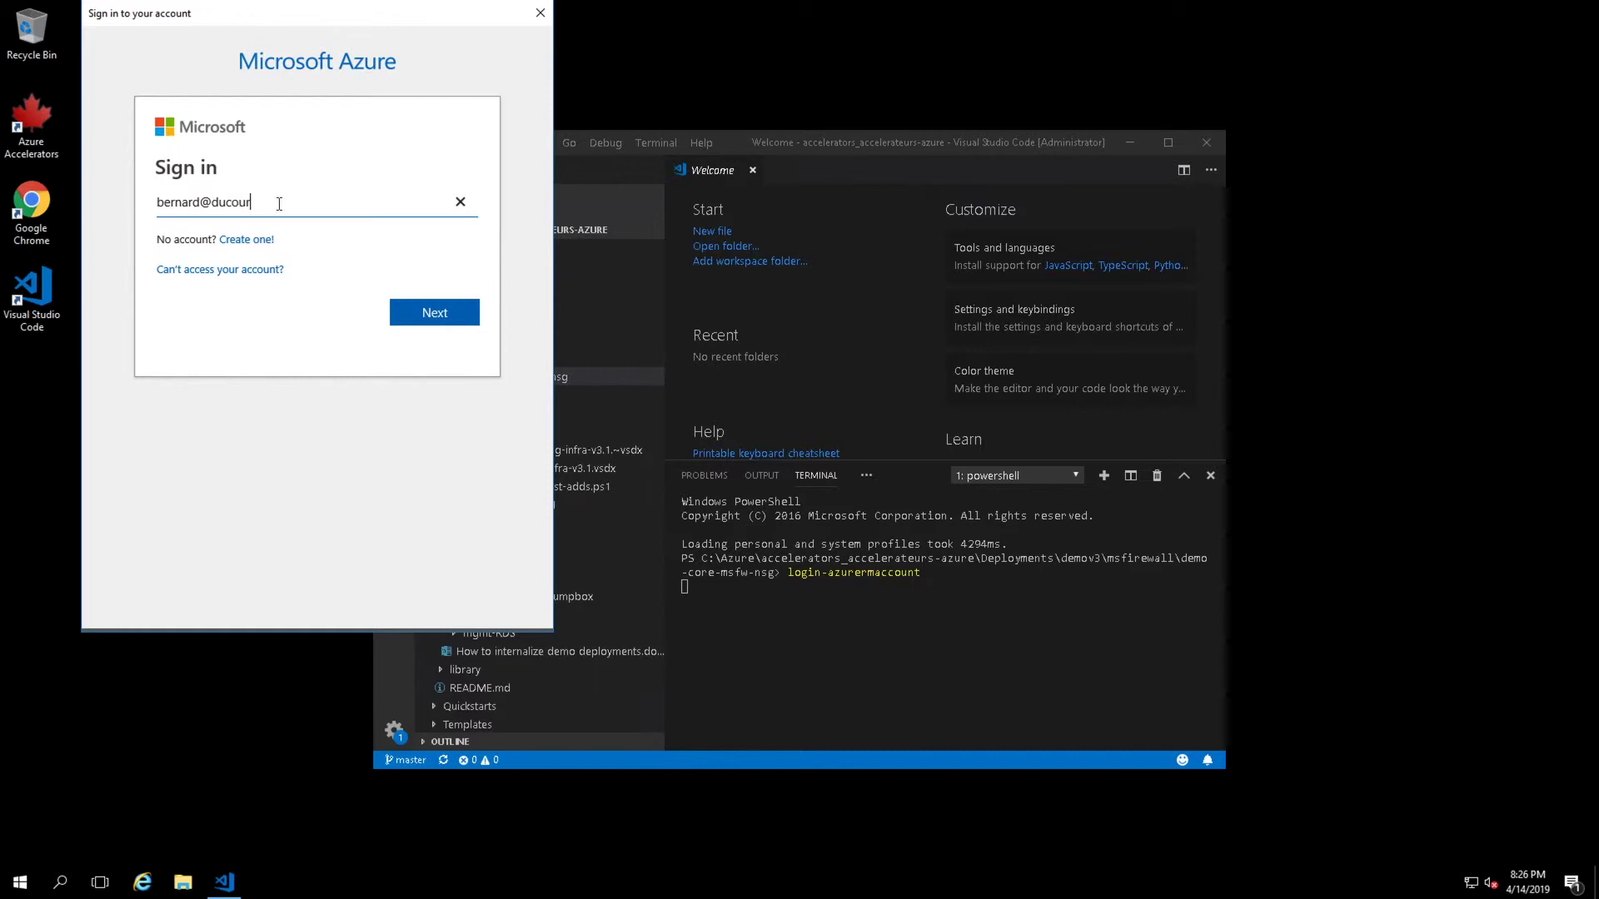
key(Return)
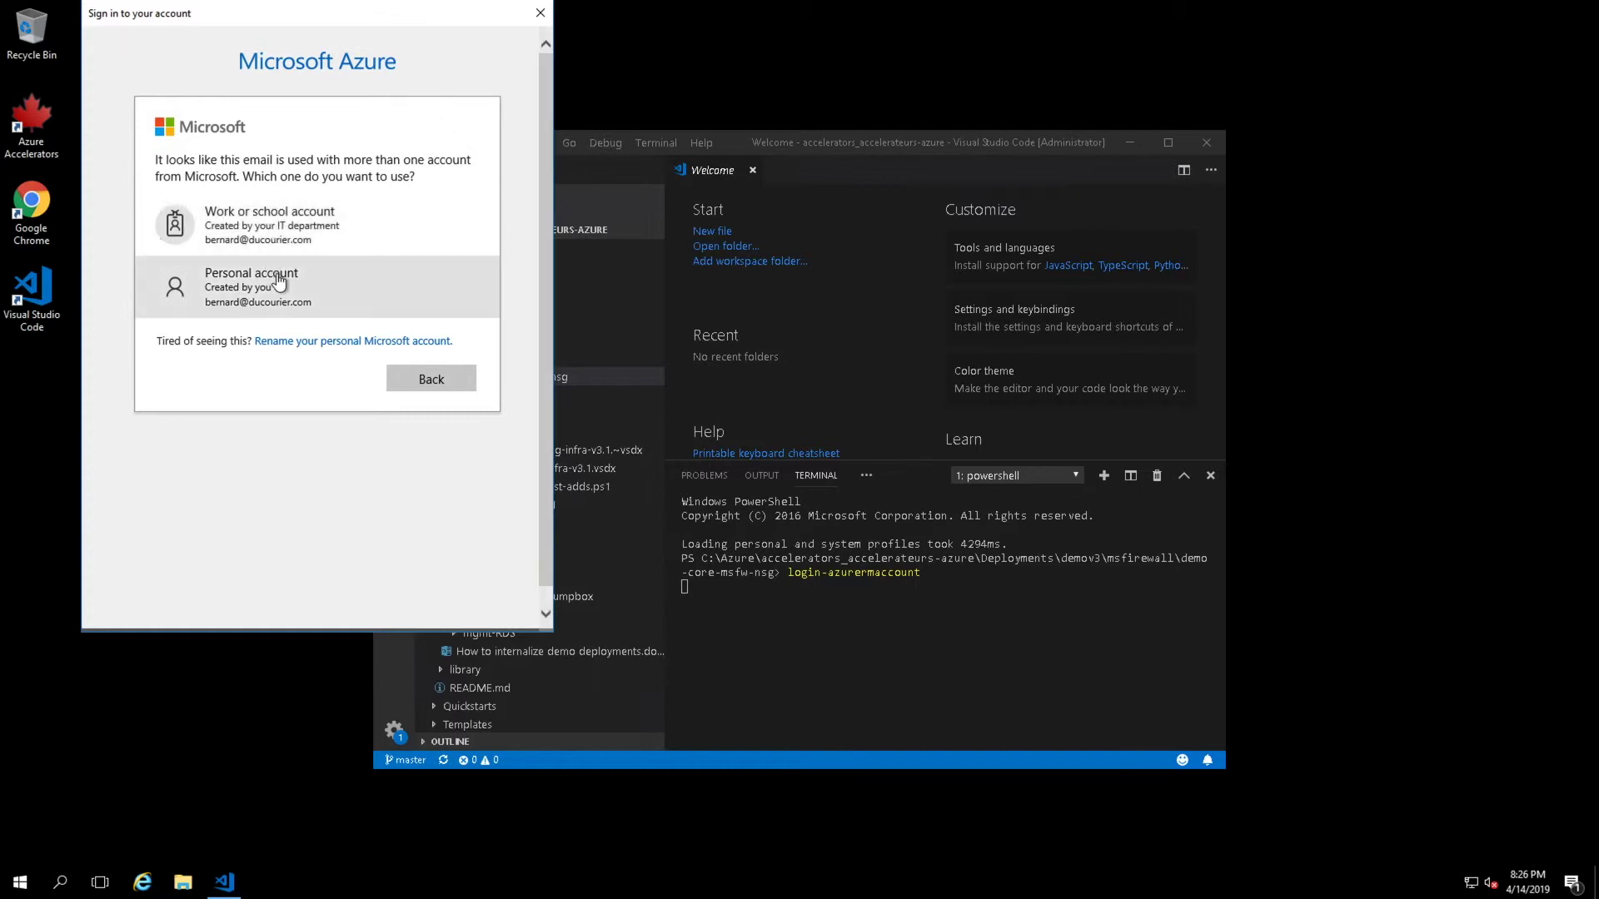
click(278, 280)
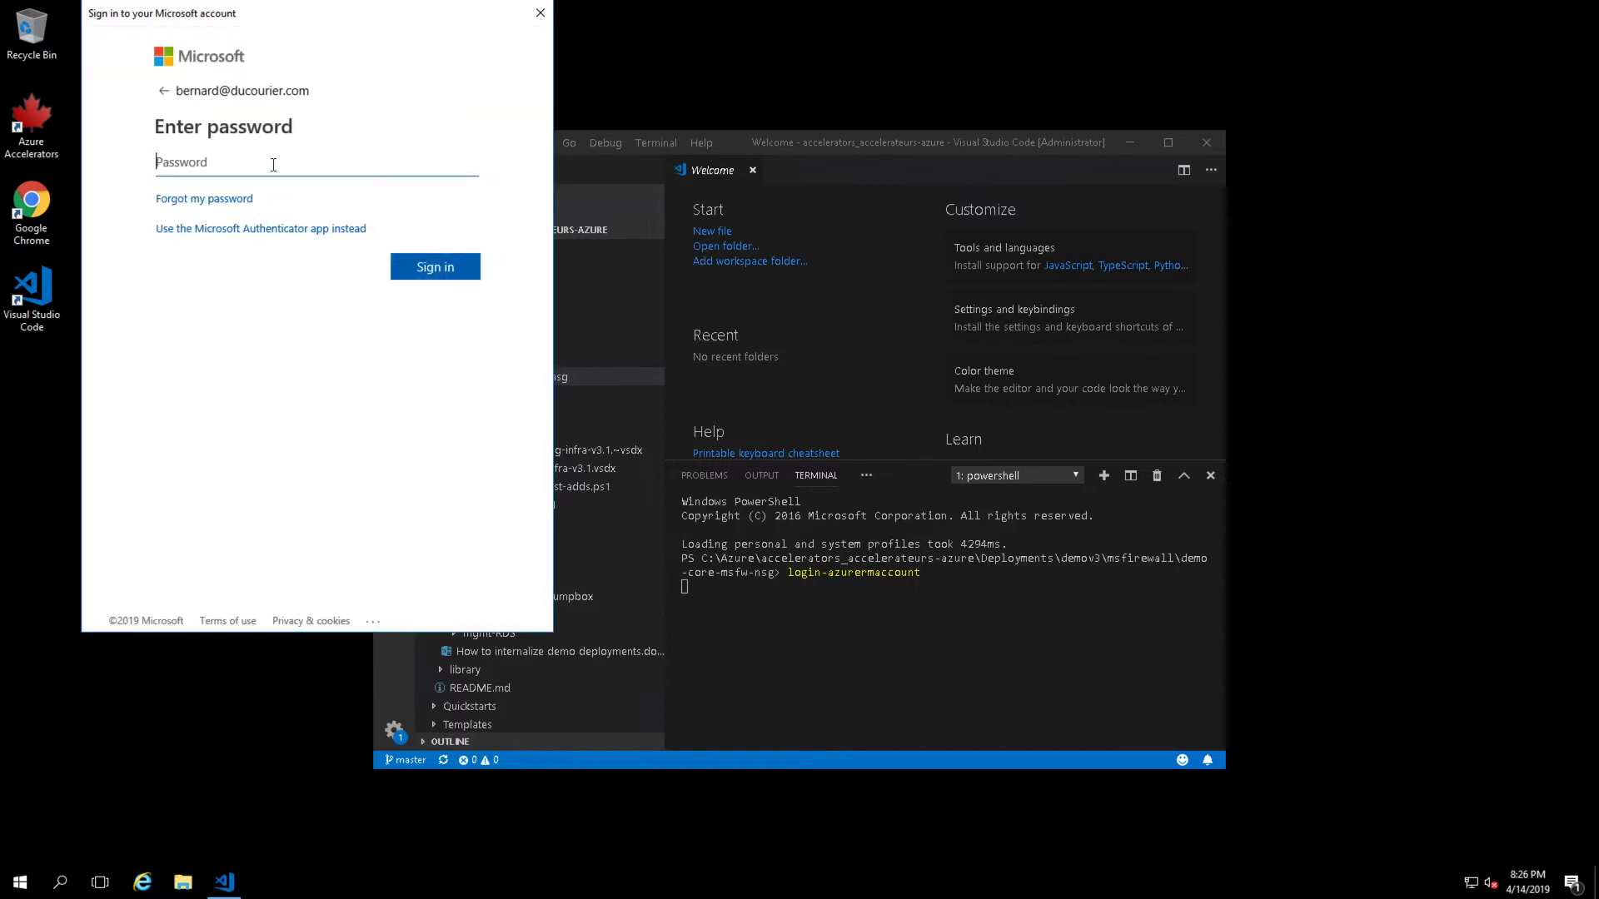
text(••••••••••)
click(427, 271)
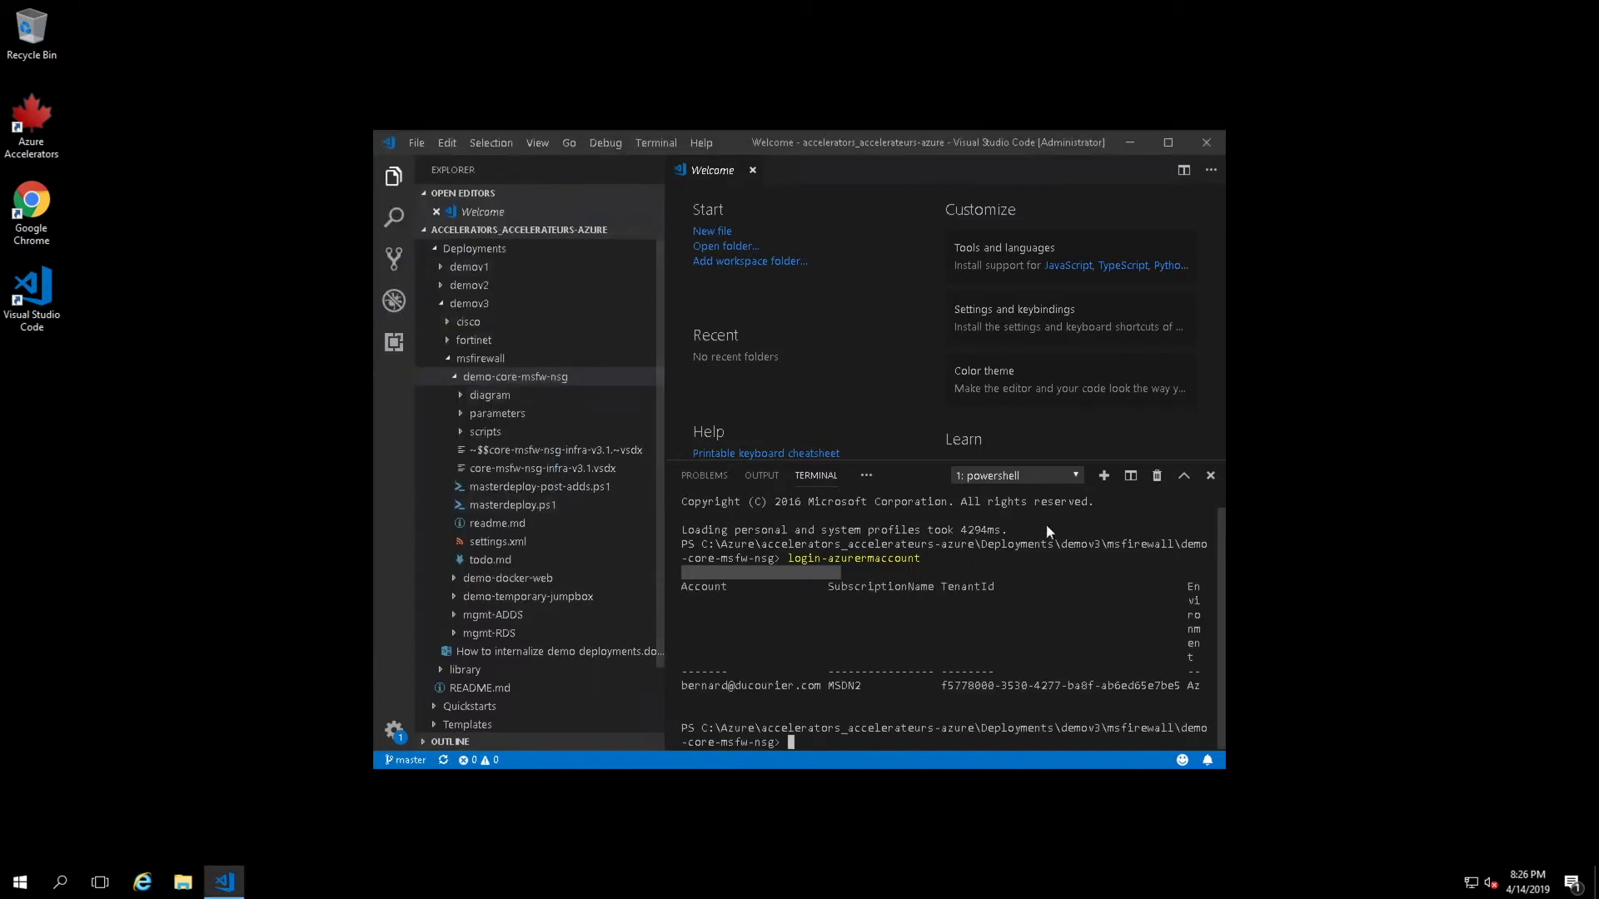
- Maximize VS Code and begin typing get-azurermsubscription at the PowerShell prompt
click(1168, 143)
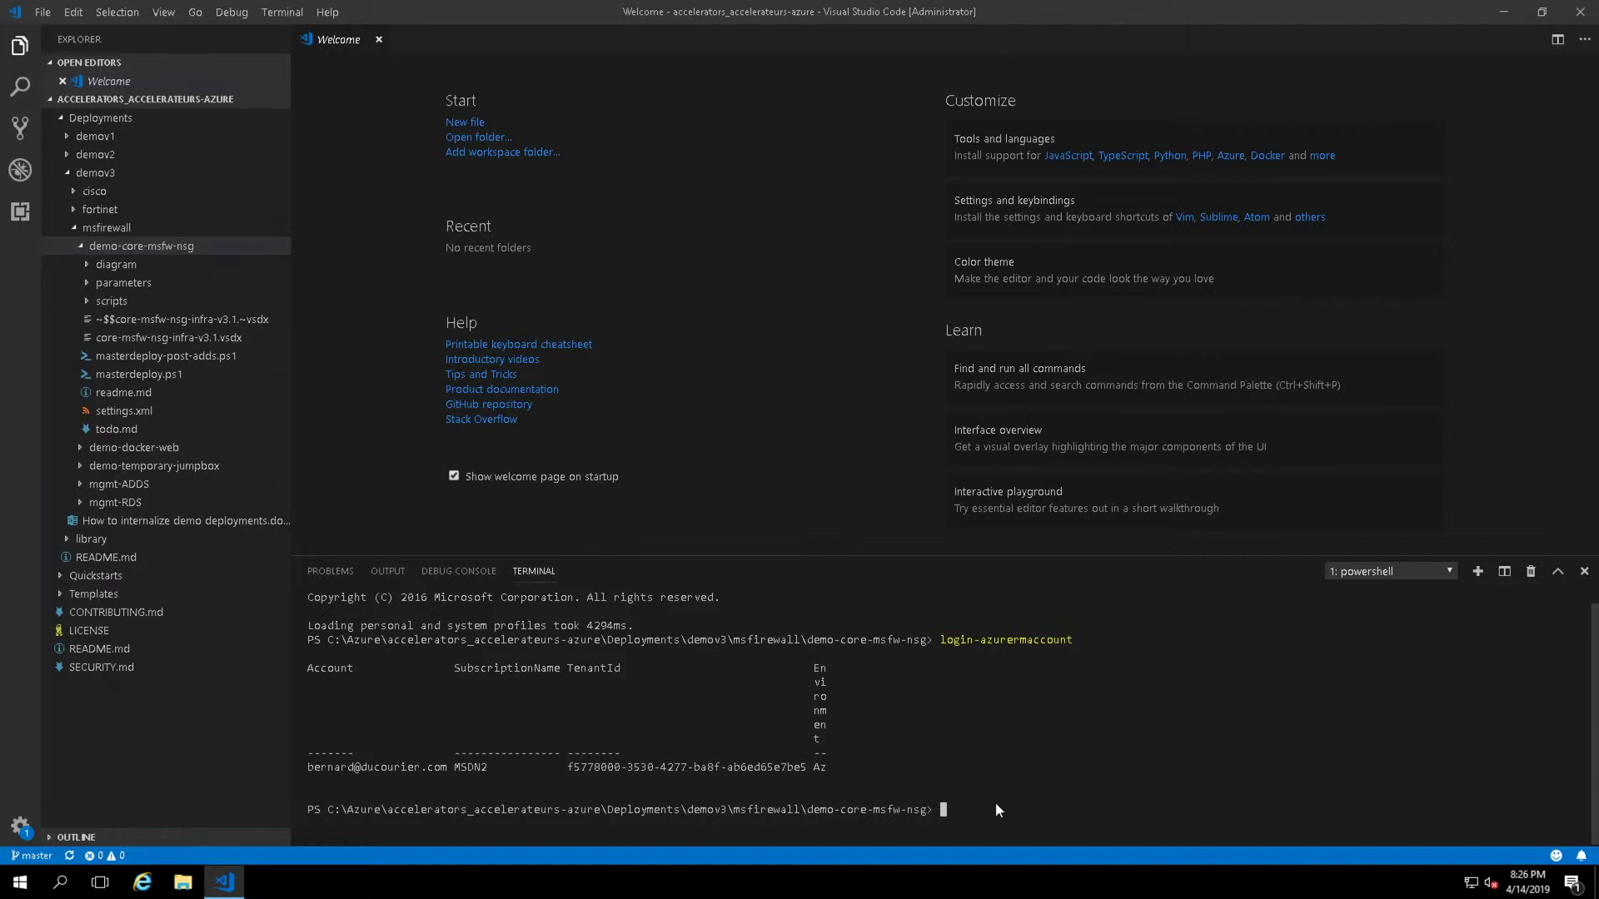
text(get-azurermsubscrip)
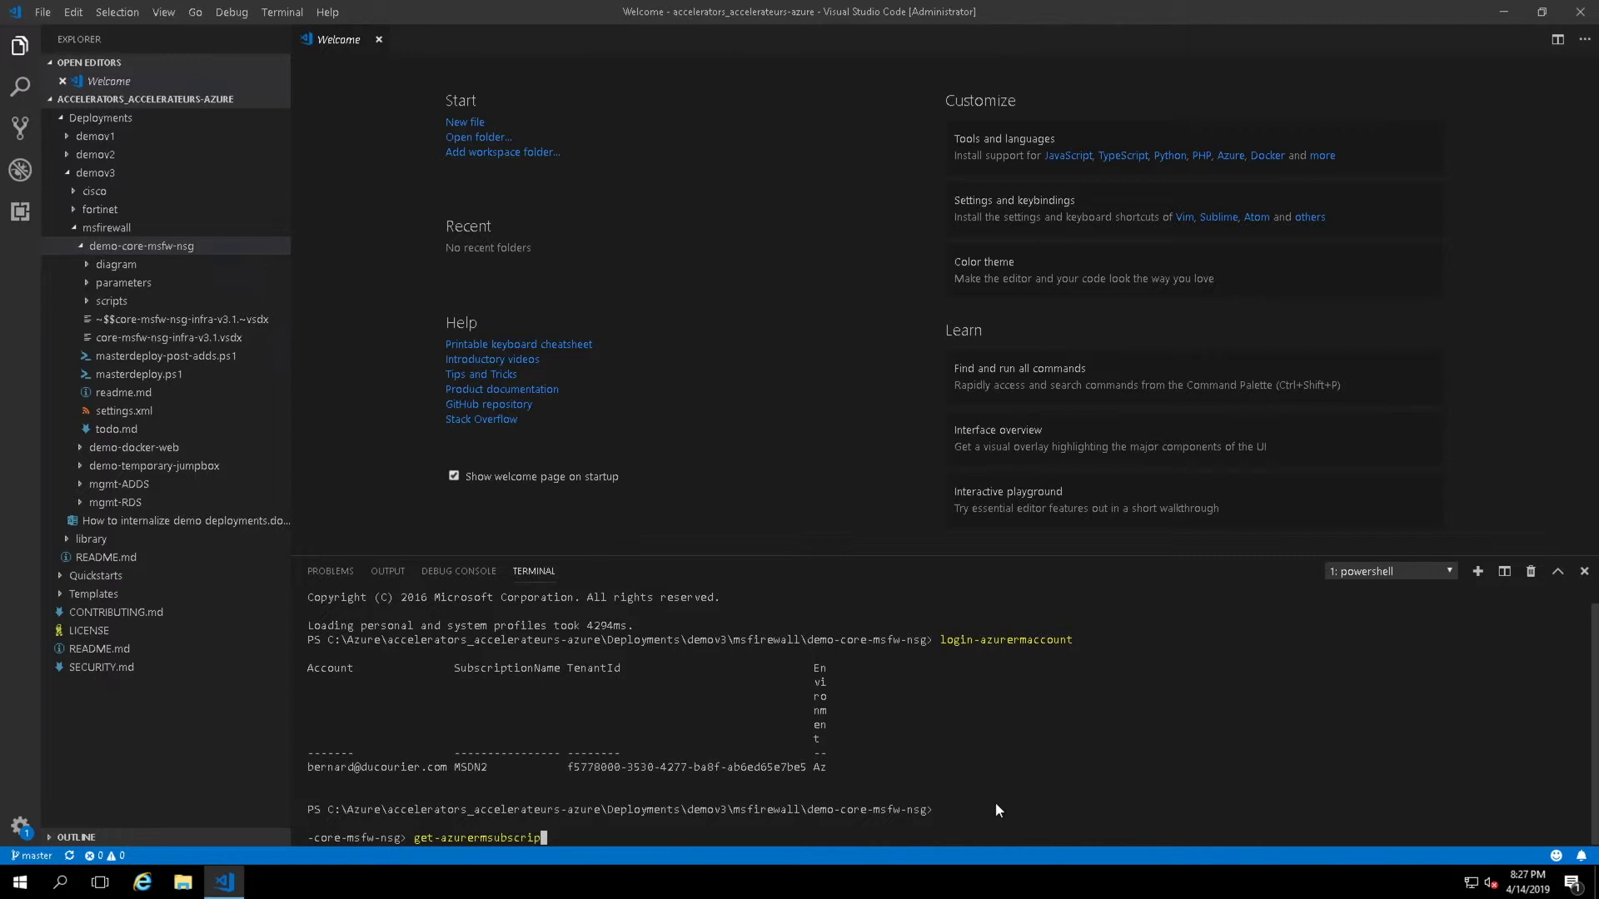
- List the subscriptions (MSDN1 disabled, MSDN2 enabled) and select MSDN2 with Select-AzureRmSubscription msdn2
key(Tab)
key(Return)
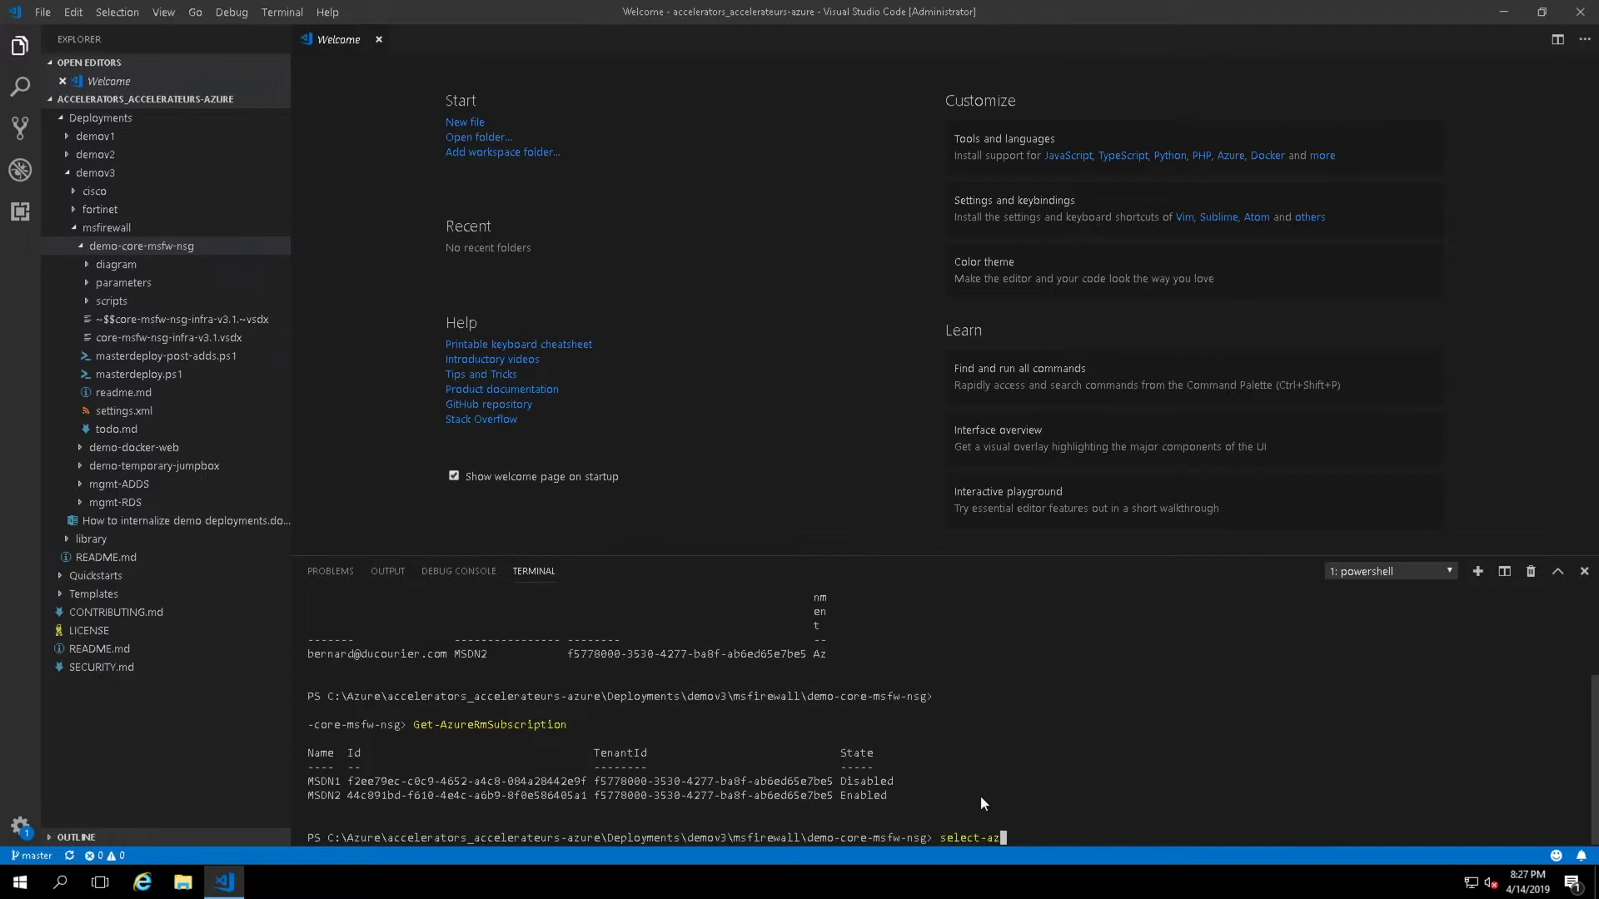
text(subs)
key(BackSpace)
key(BackSpace)
key(BackSpace)
key(BackSpace)
text(rmsubs)
key(Tab)
text(msdn2)
key(Return)
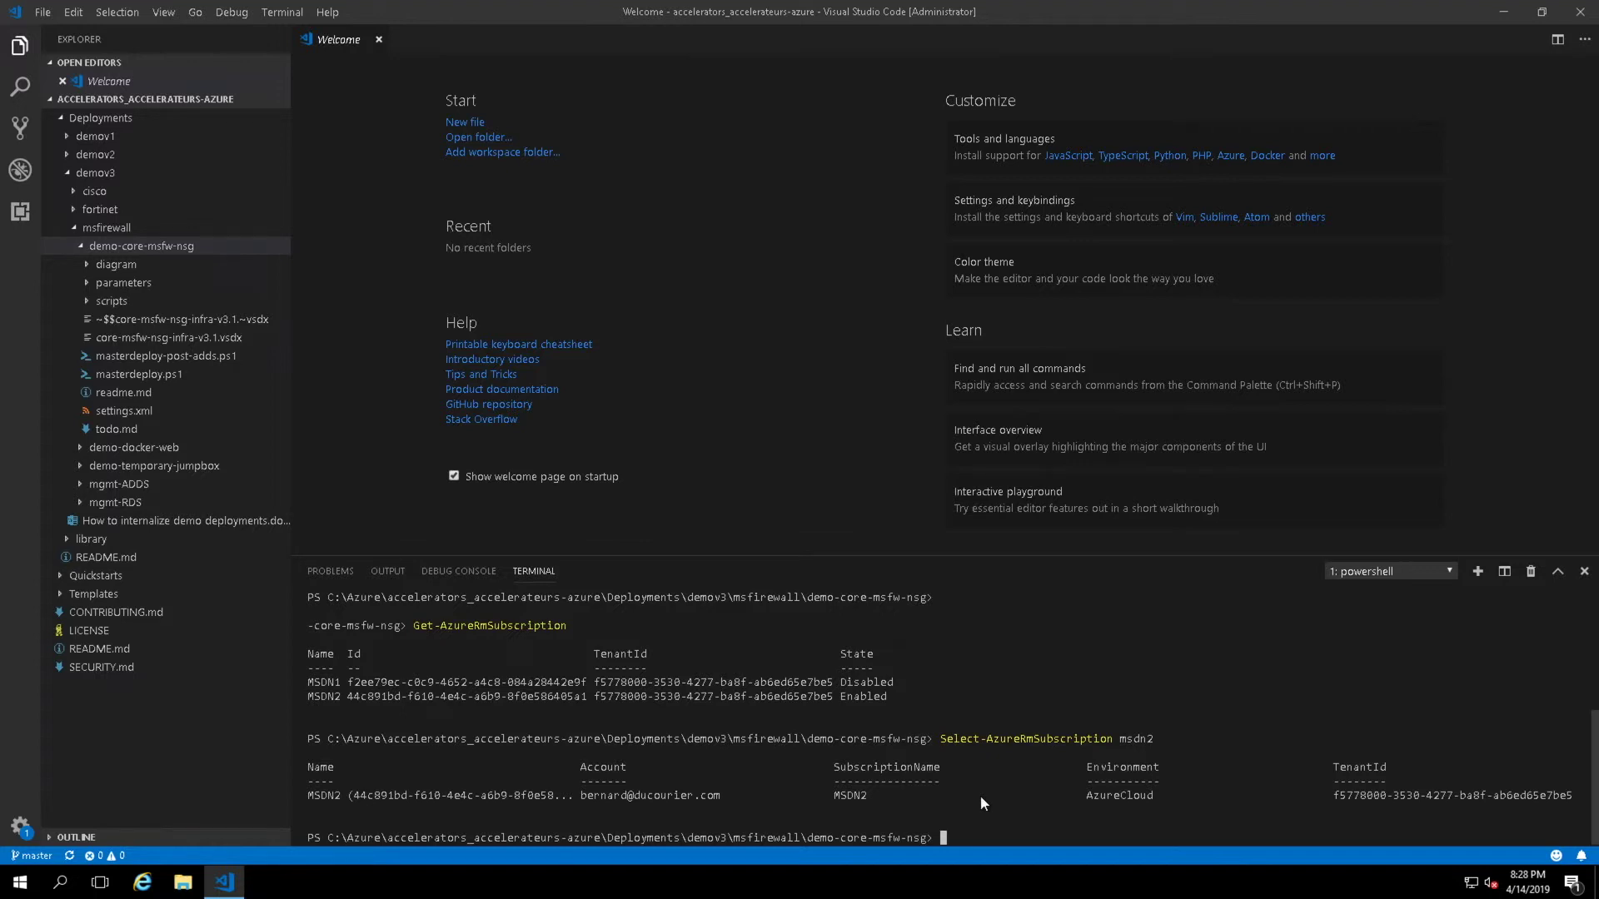
- Run .\masterdeploy.ps1 to start the infrastructure deployment and expand the parameters folder
text(erdeploy.)
key(Tab)
key(Return)
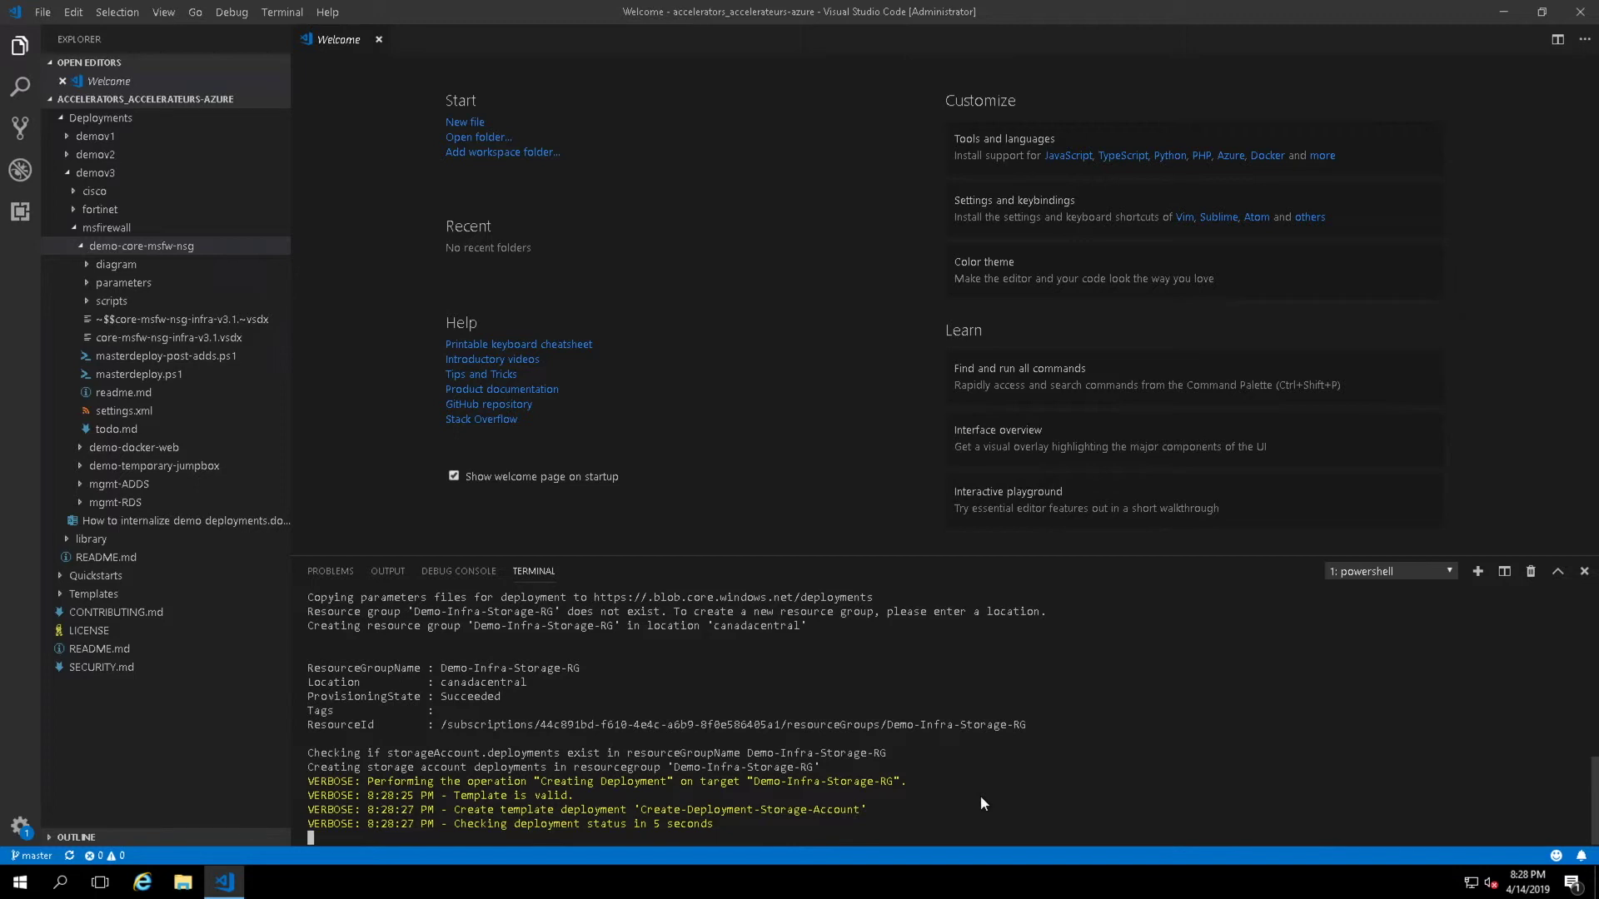
click(145, 284)
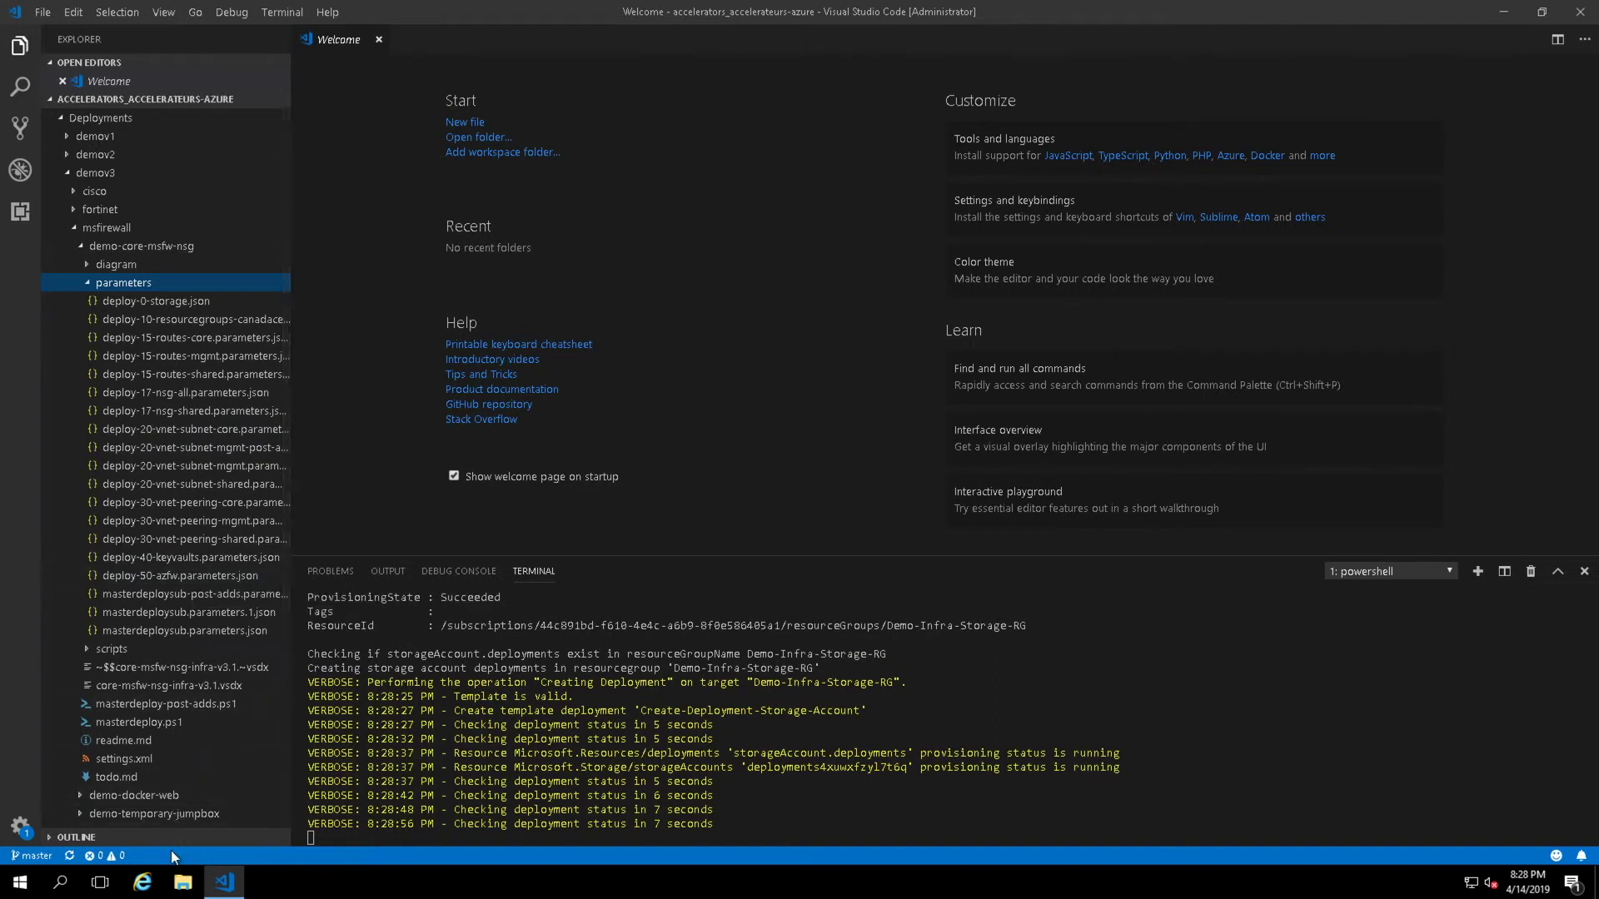
mouse_move(979, 5)
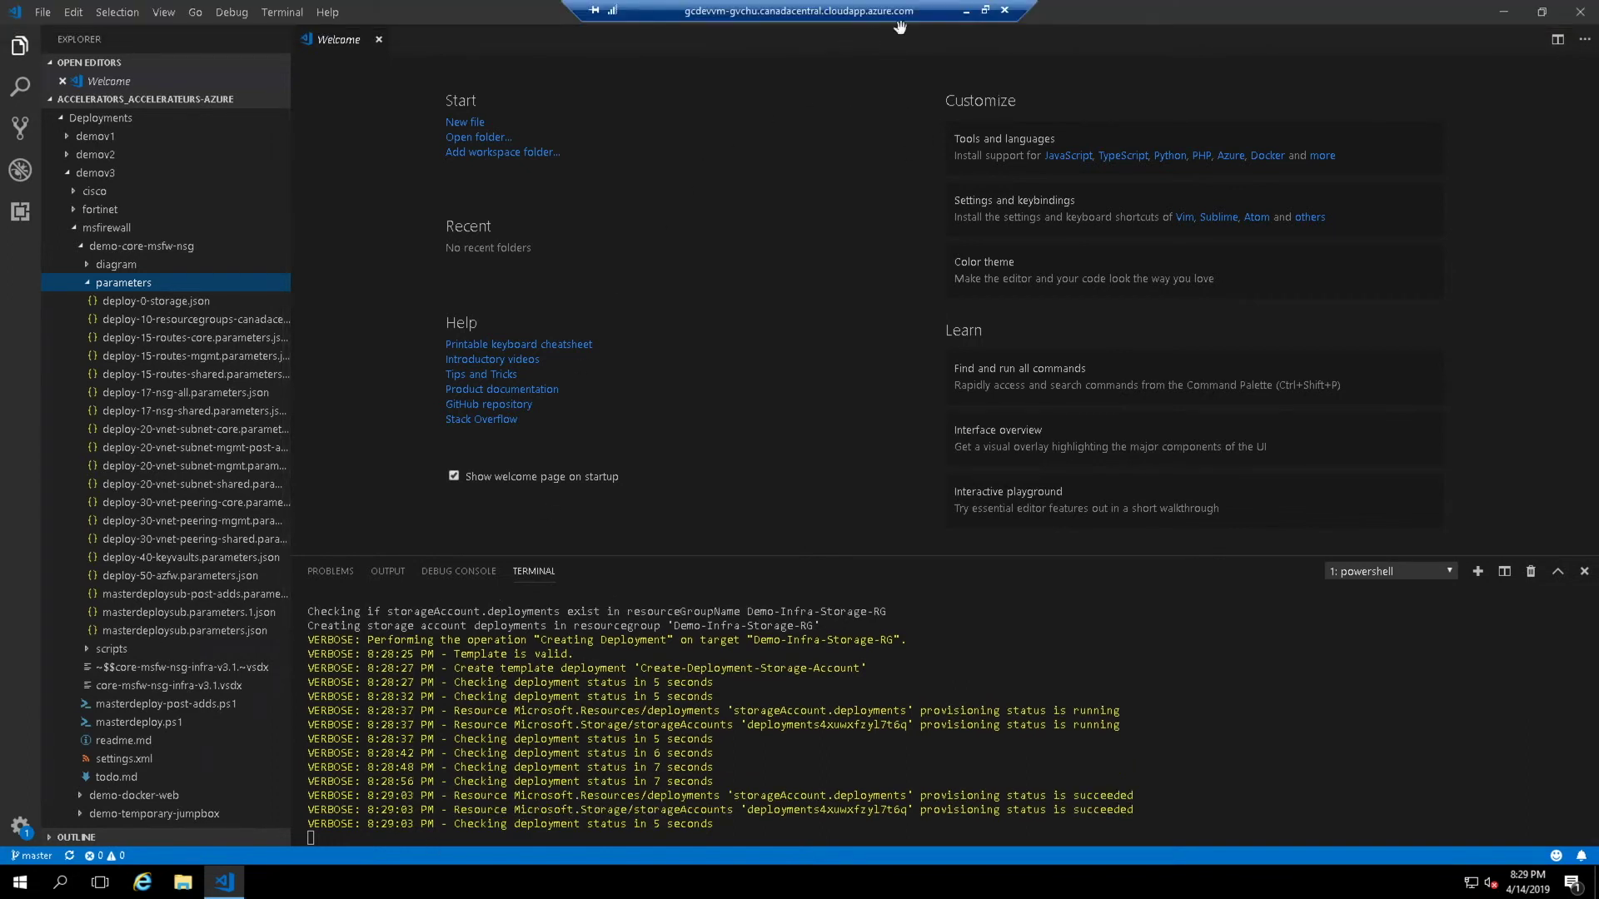
- Refresh the Azure portal's Resource groups list to find Demo-Infra-Storage-RG, then return to the remote session
click(962, 10)
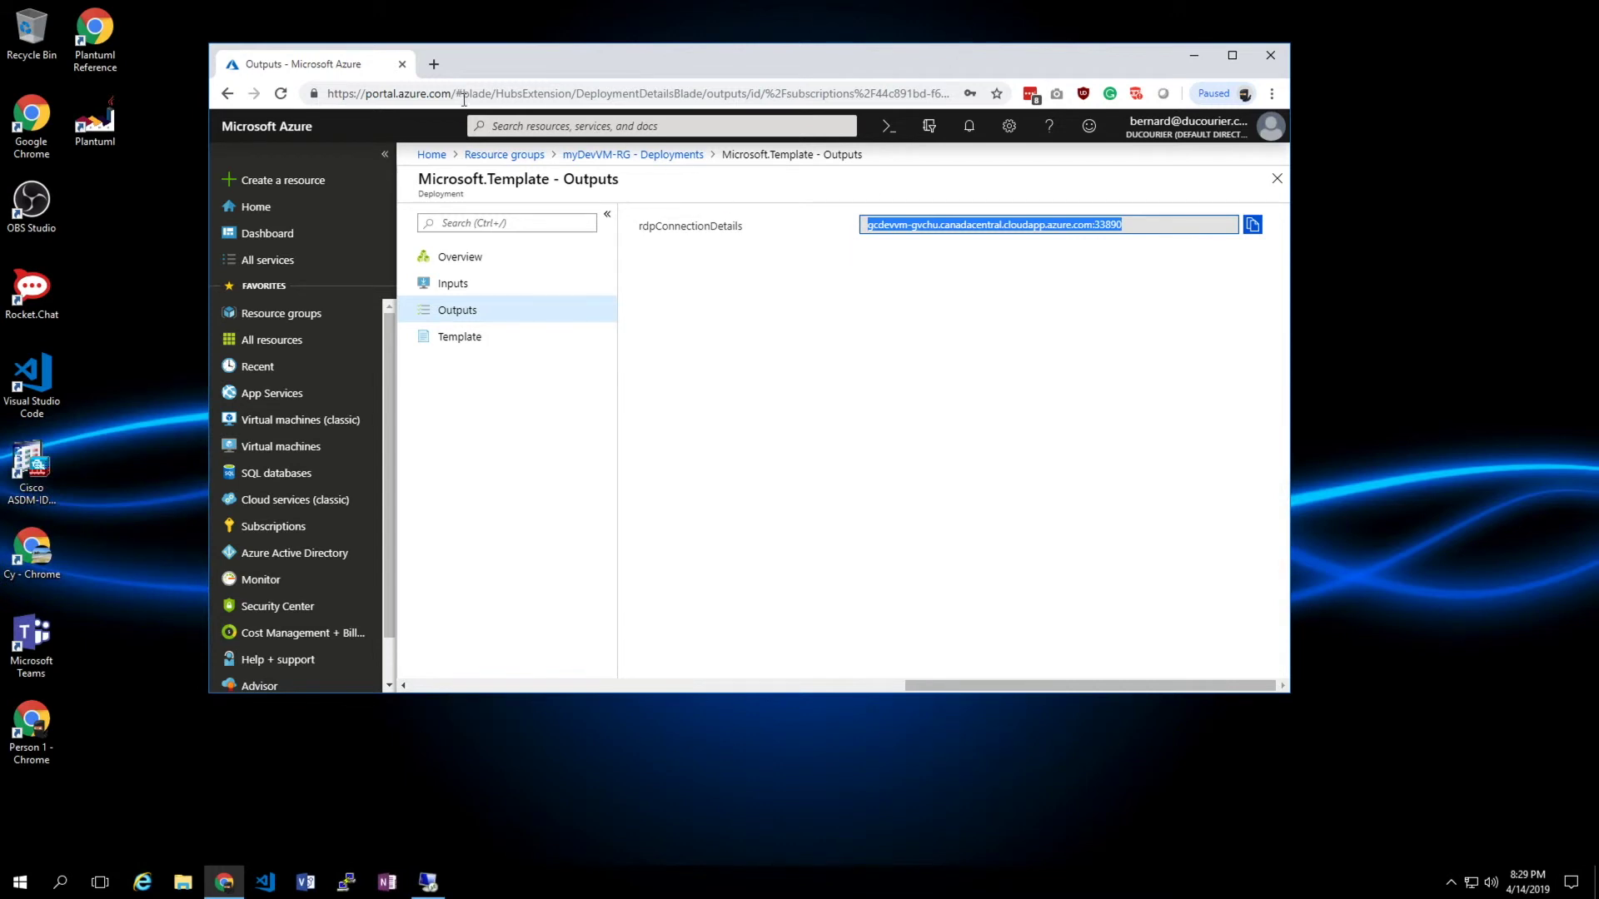
click(522, 154)
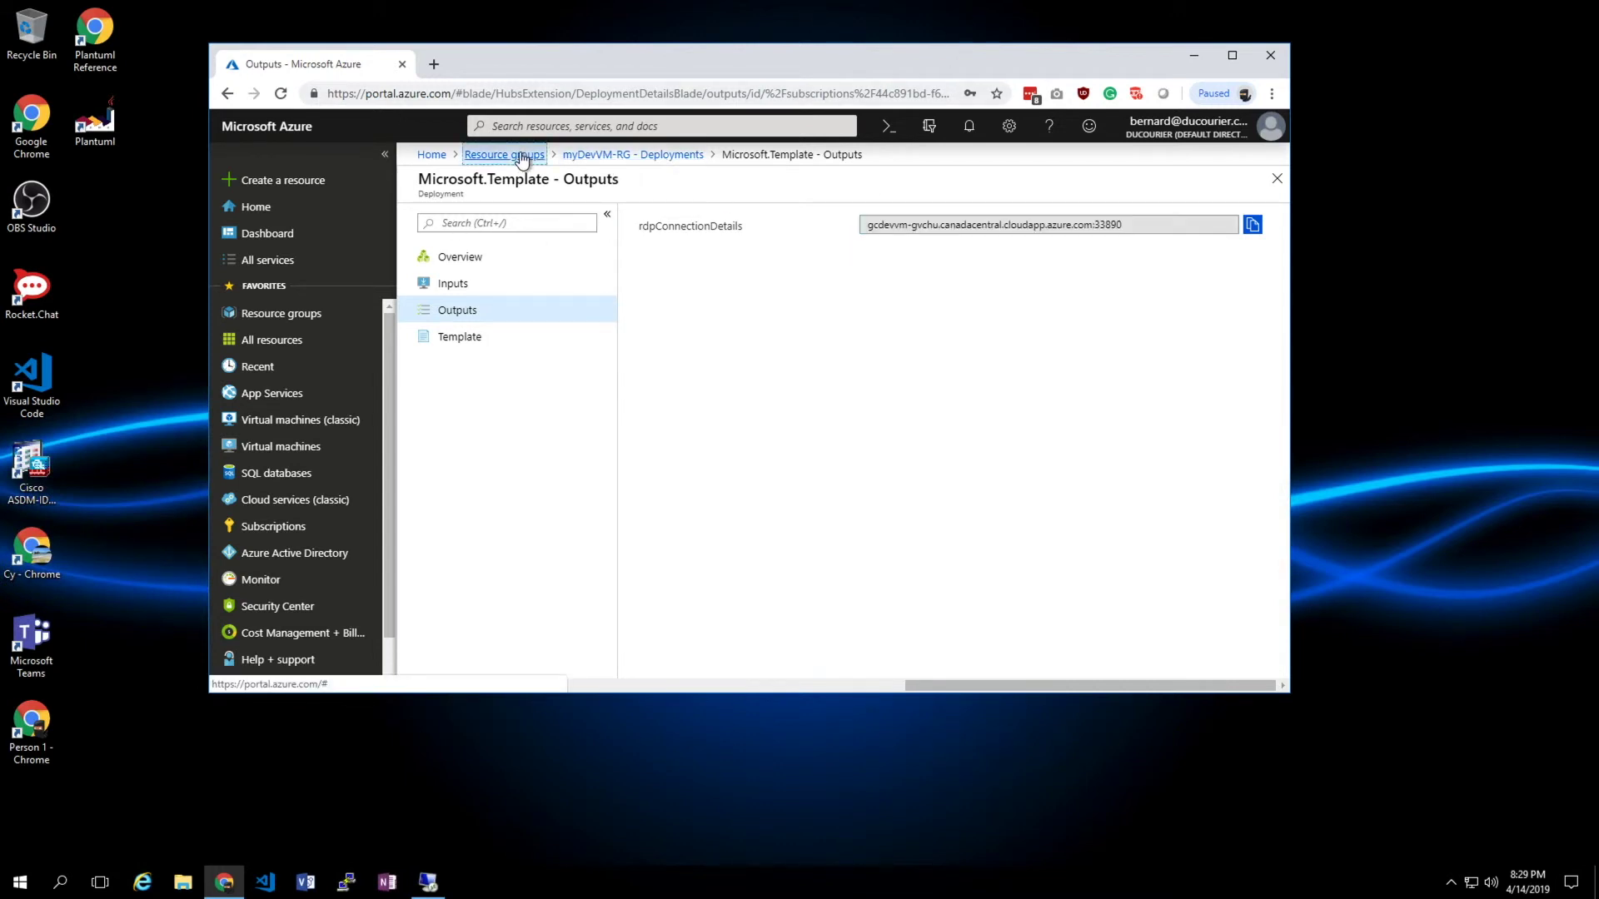
click(583, 218)
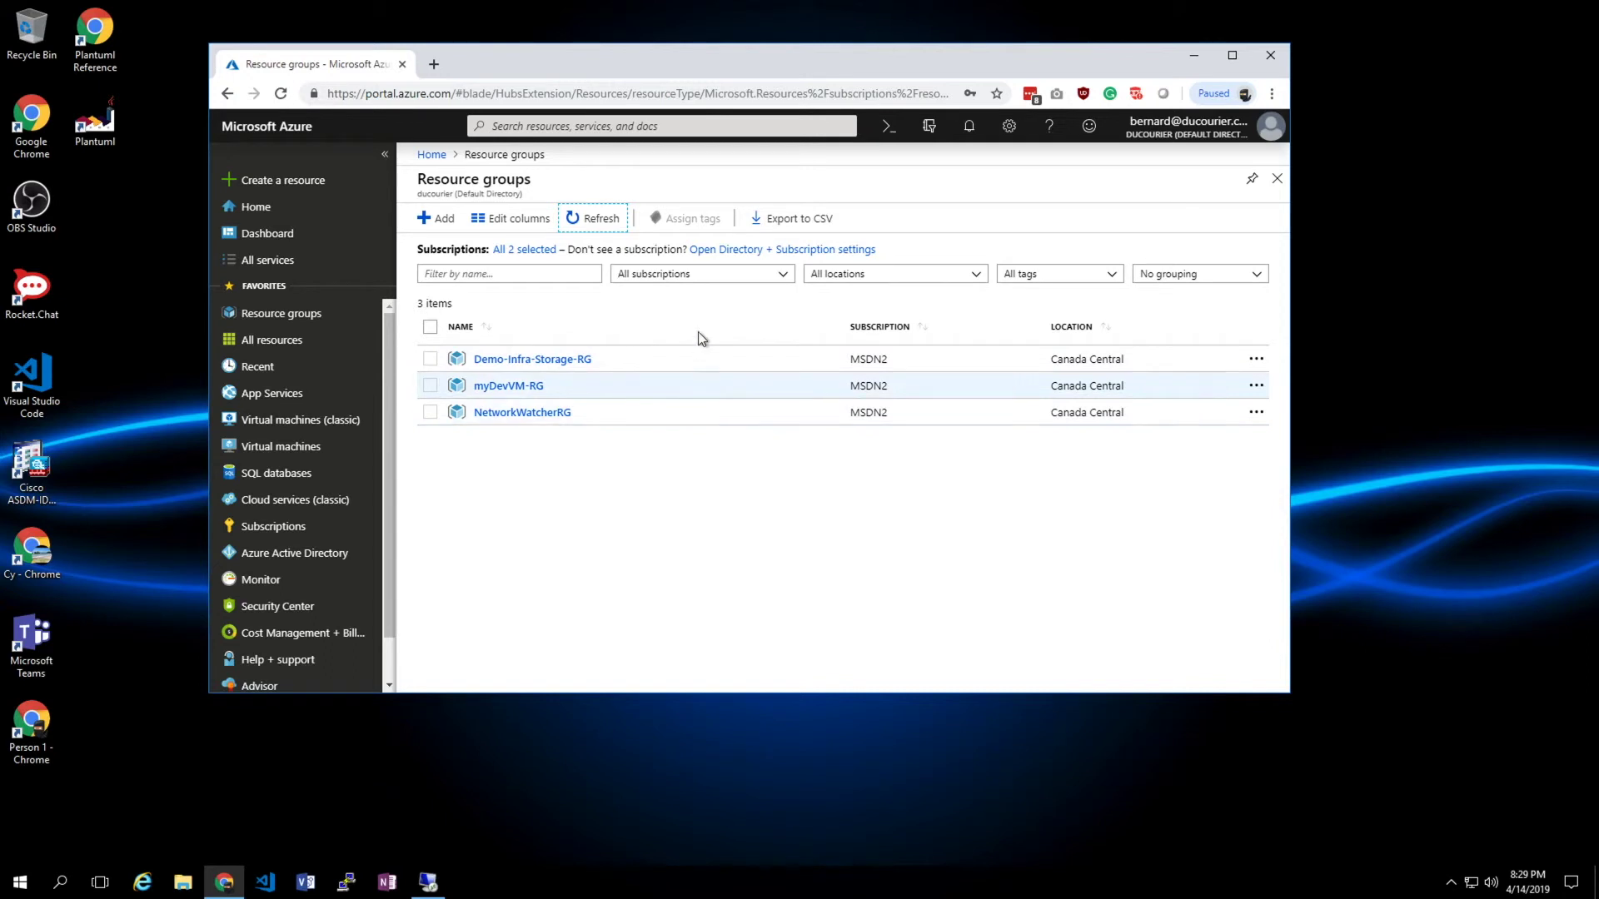
click(601, 229)
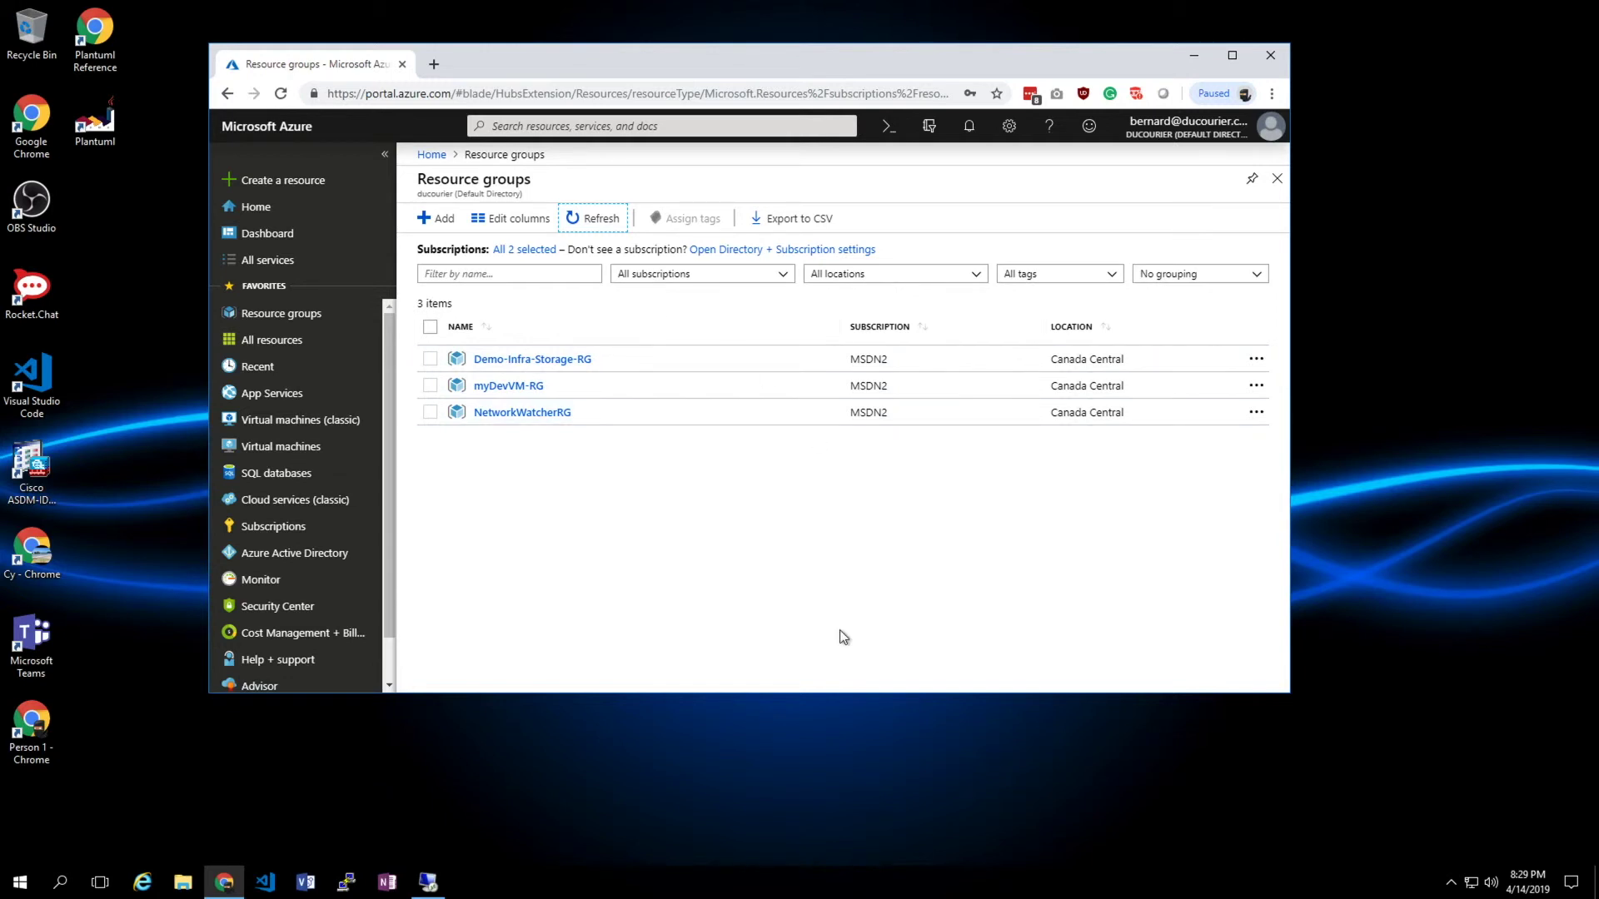
click(595, 222)
click(430, 881)
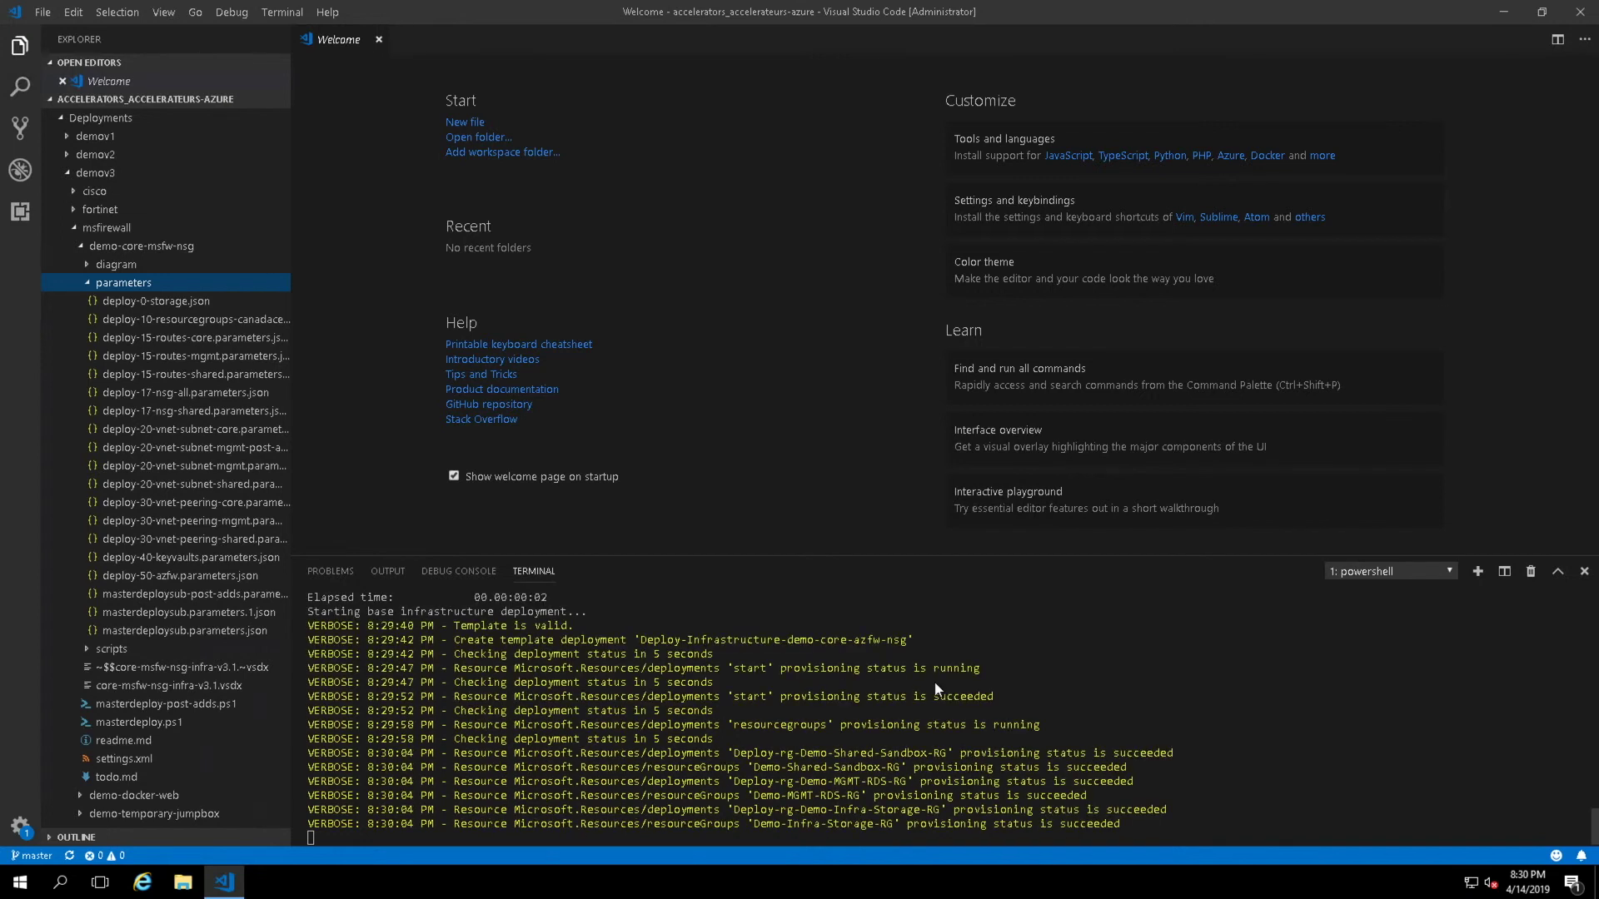
- Let the deployment run until the Keyvault, NetMGMT, NetShared, MGMT-ADDS and Monitoring groups report succeeded
mouse_move(931, 50)
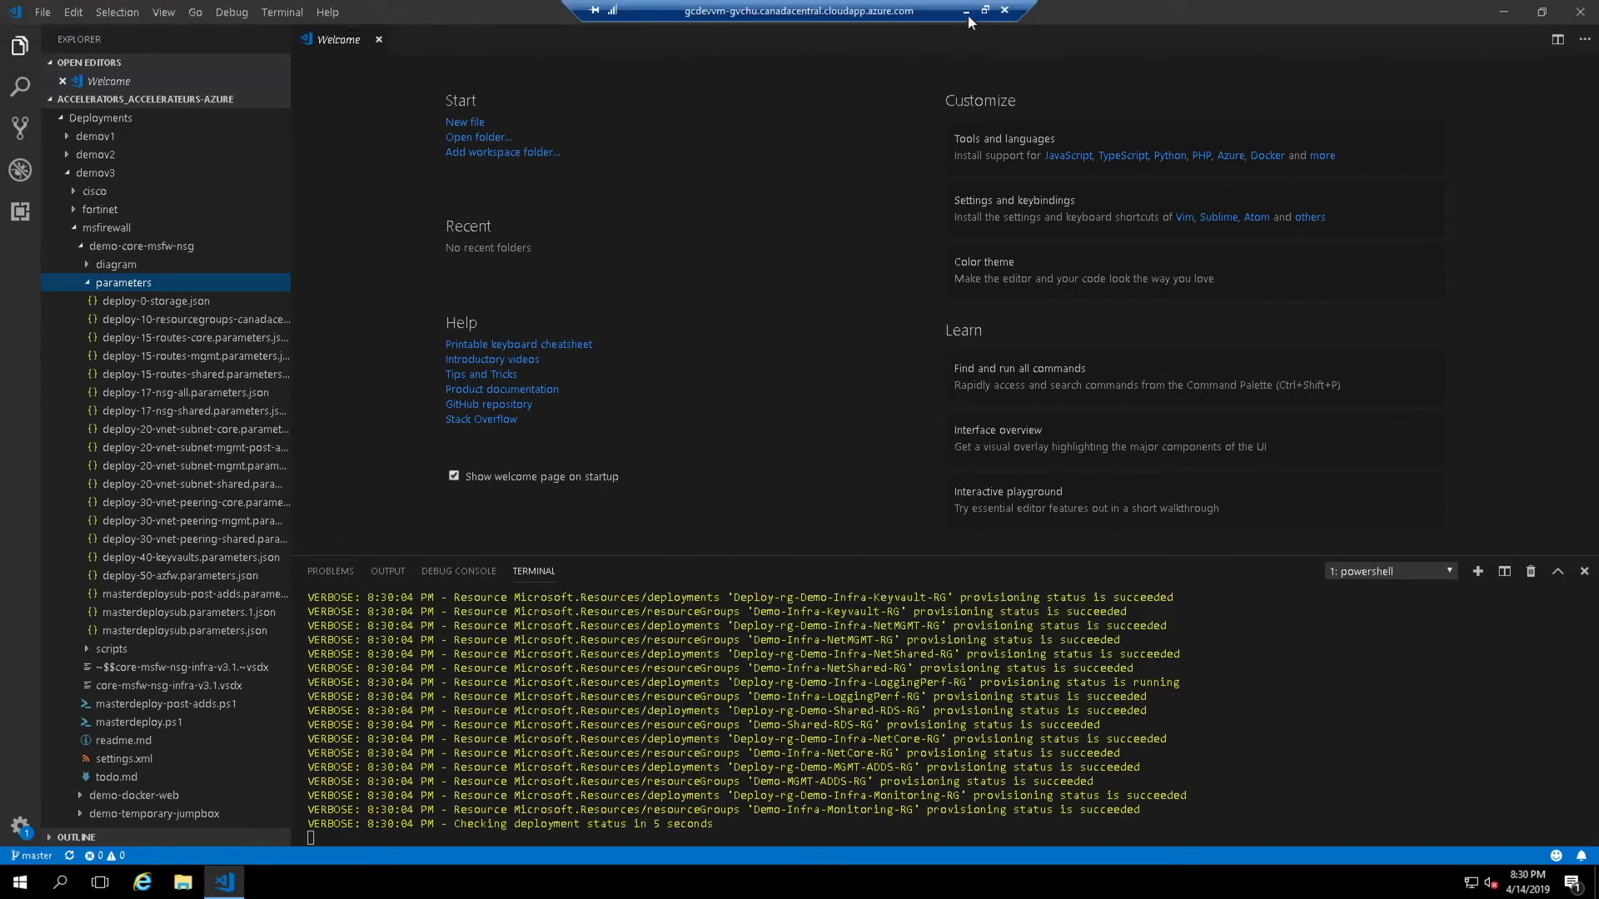
- Refresh the portal's resource groups and scroll through all 16, including the new Demo groups
click(966, 10)
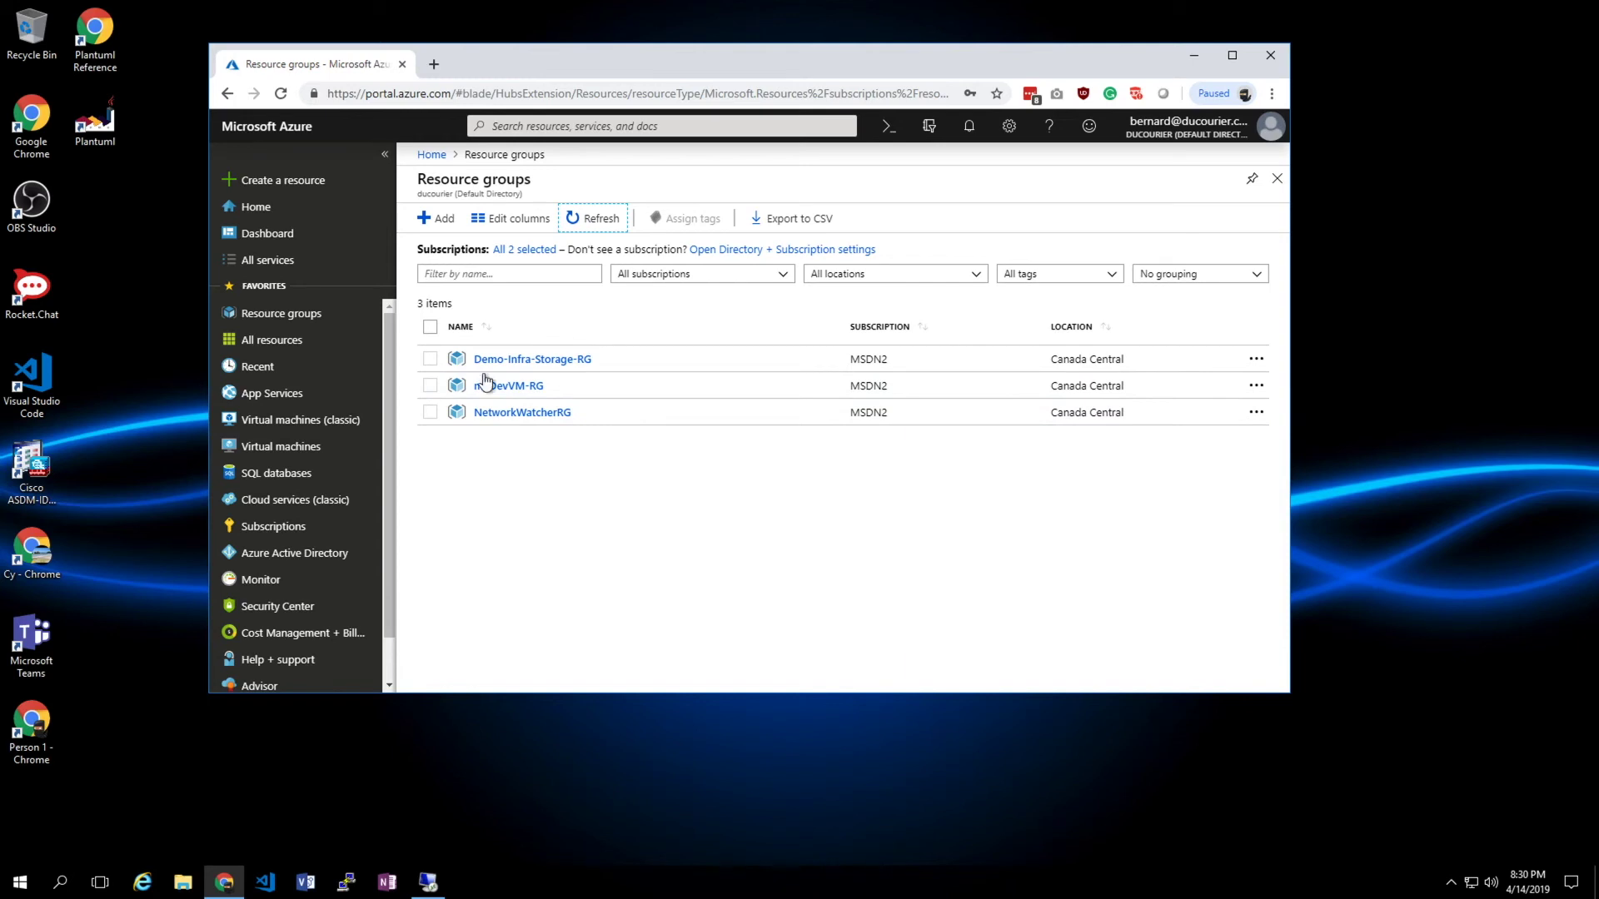
click(596, 220)
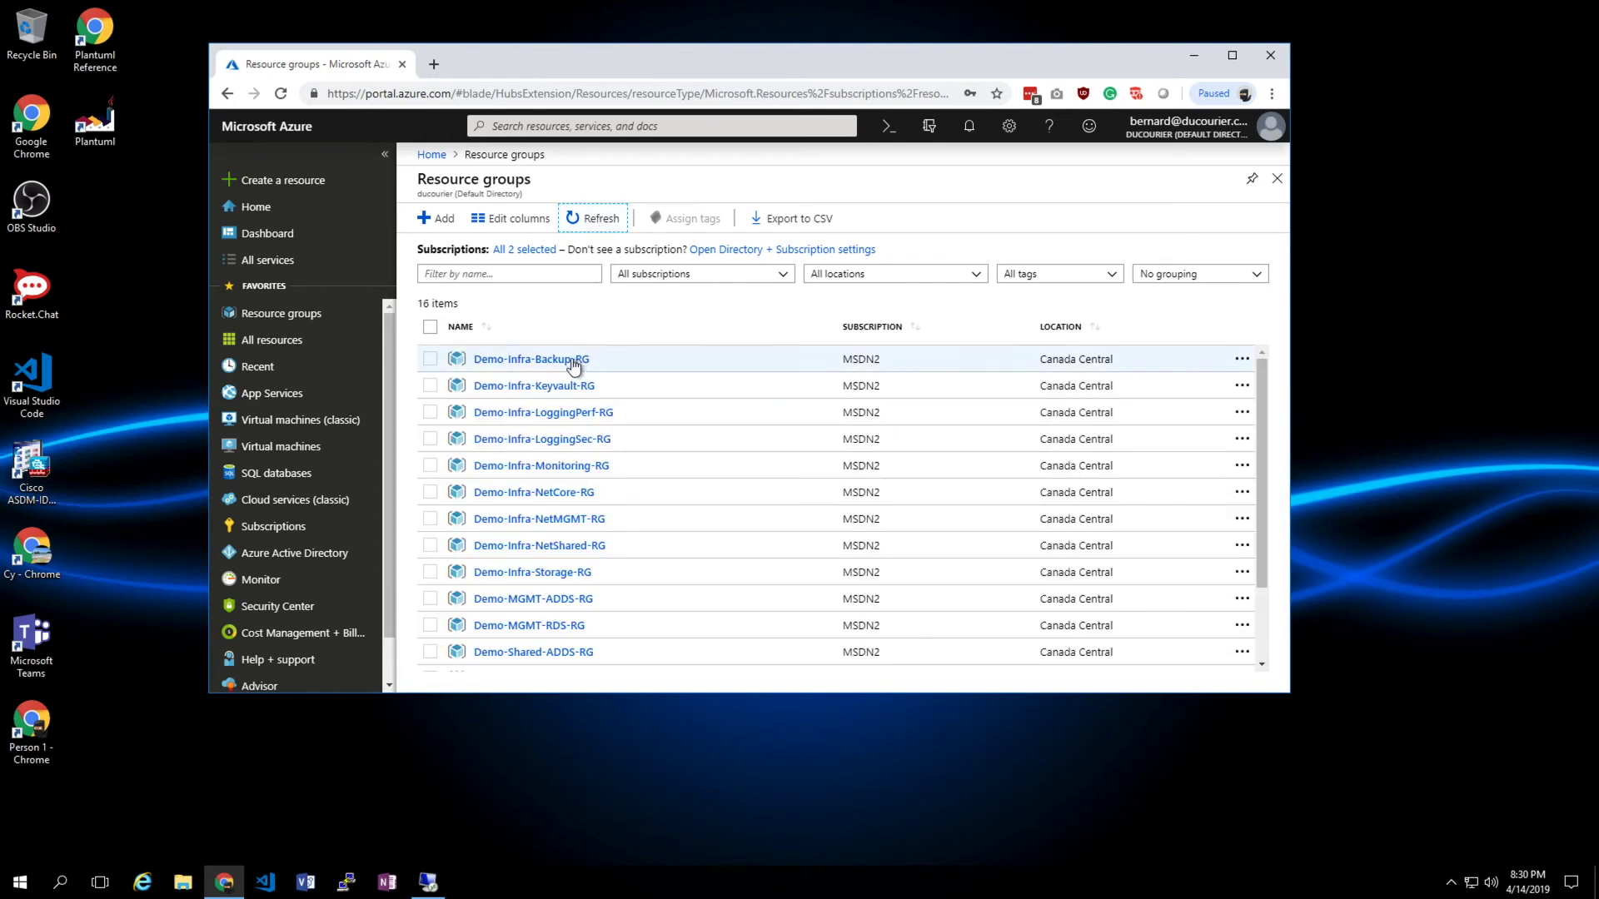
scroll(587, 530, down, 3)
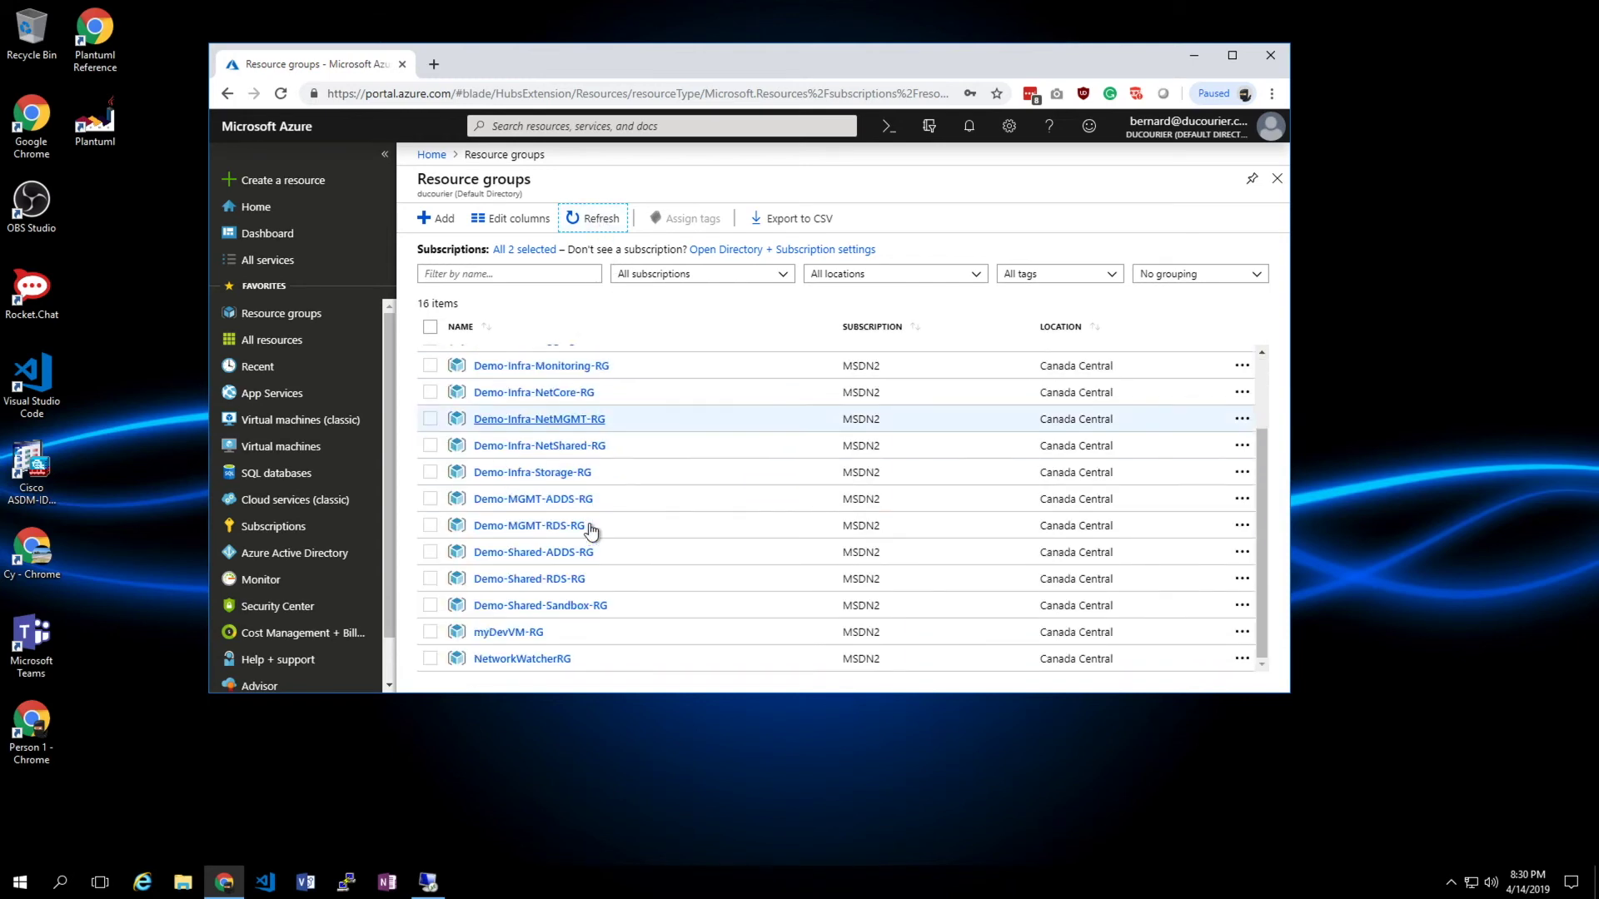
scroll(590, 530, up, 3)
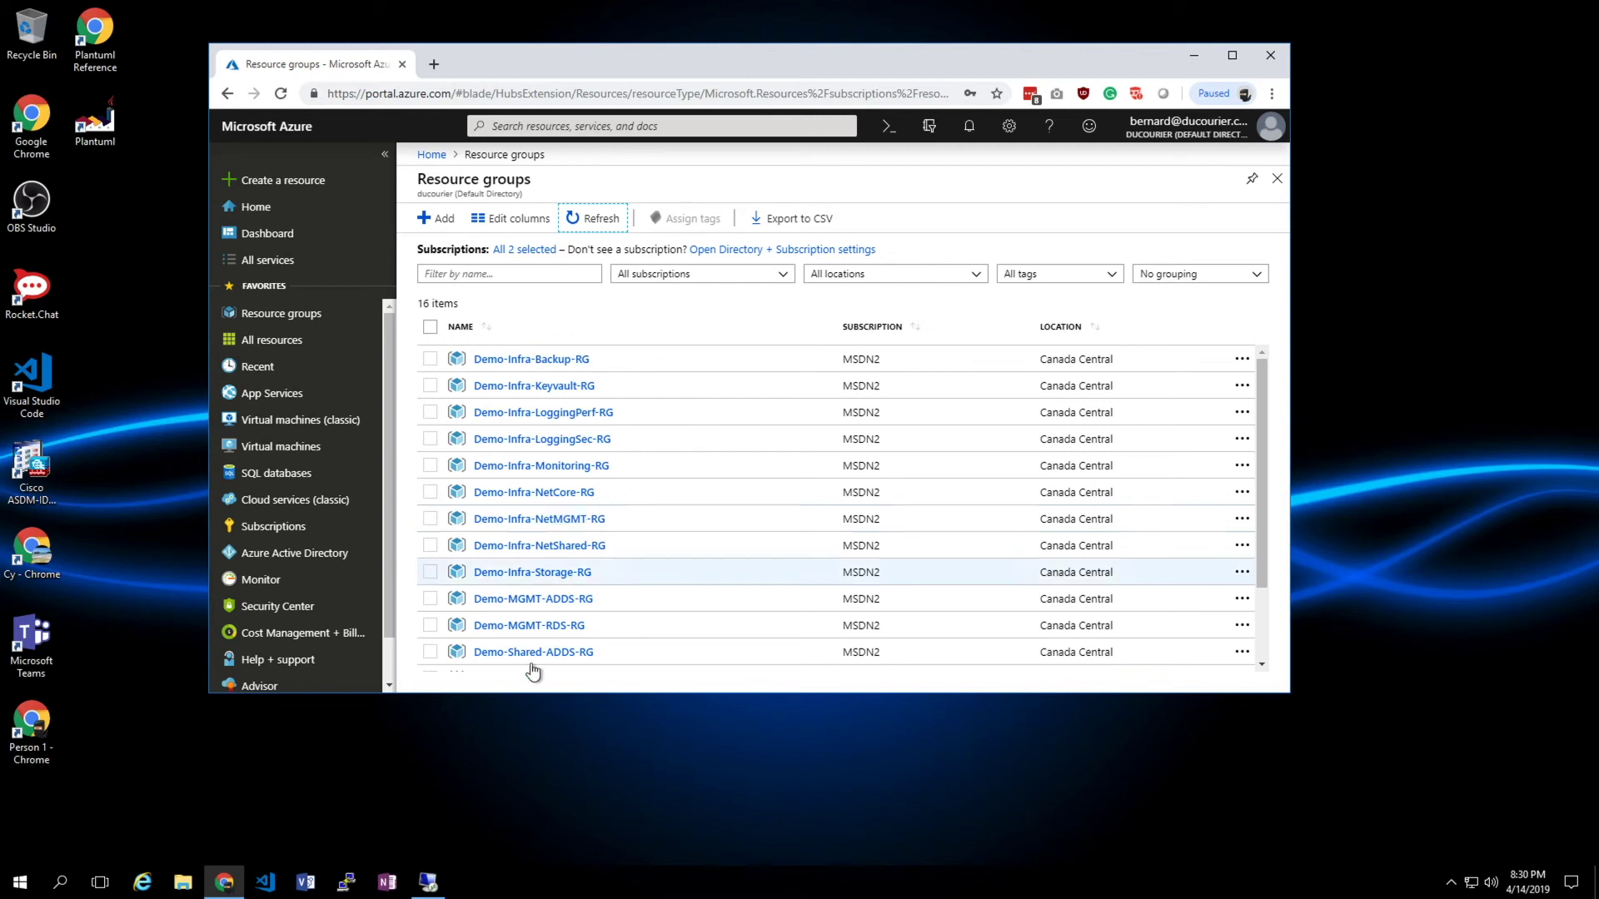
- Return to the remote session to watch the Demo key vault, route tables and subnets provision
click(426, 889)
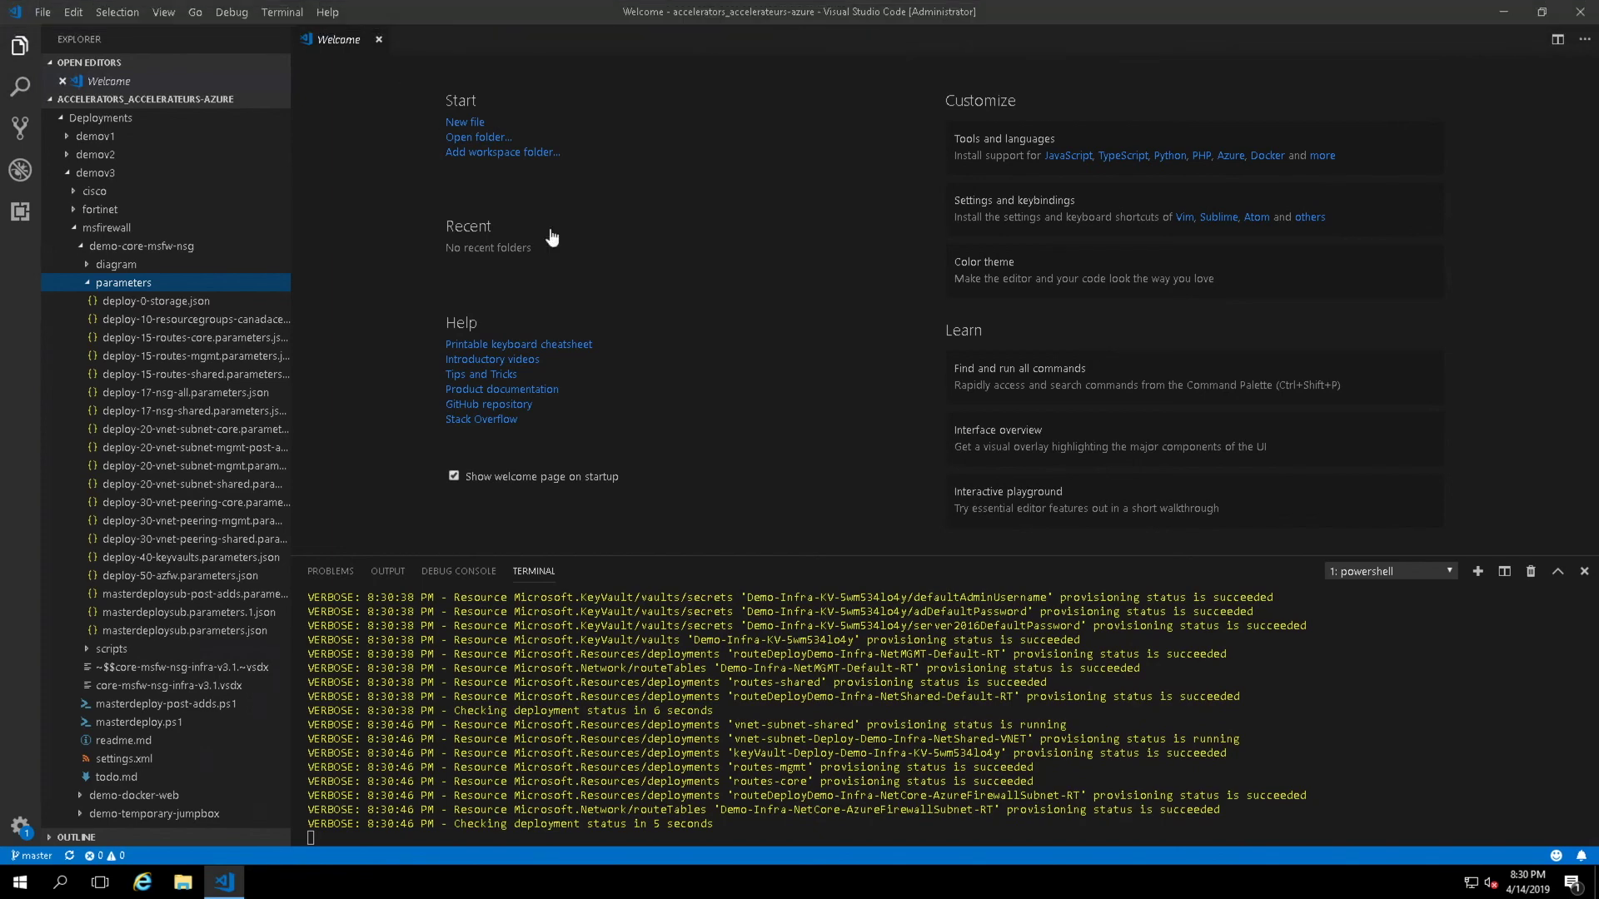
- Minimize Remote Desktop and go back to the Quickstarts/DevelopmentVM README.md page via browser history
mouse_move(899, 20)
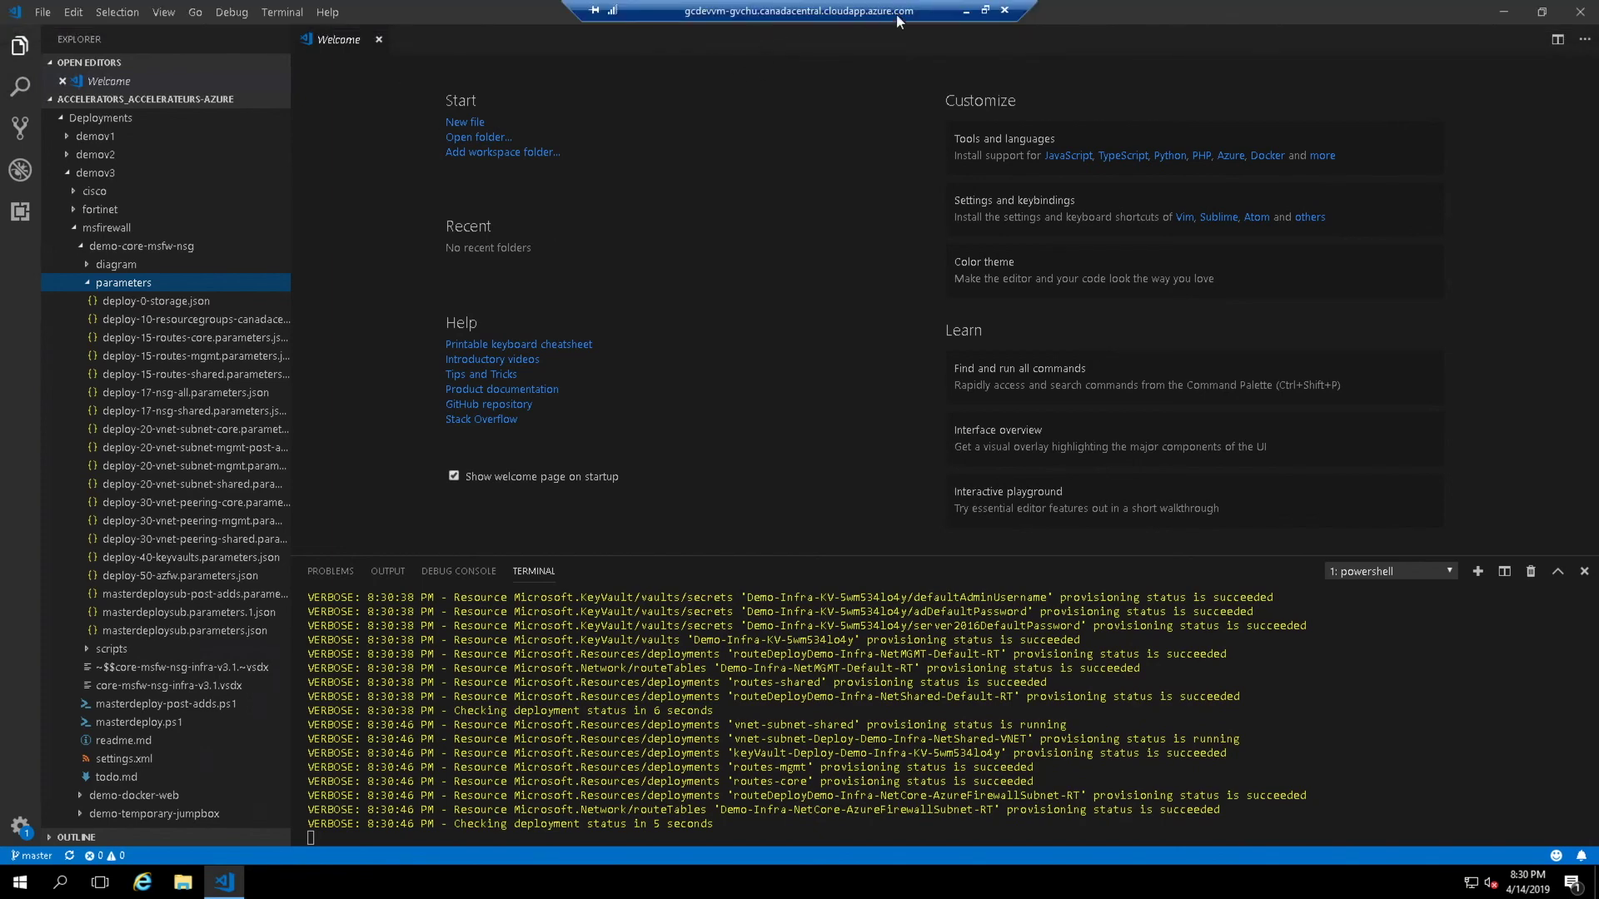
click(965, 10)
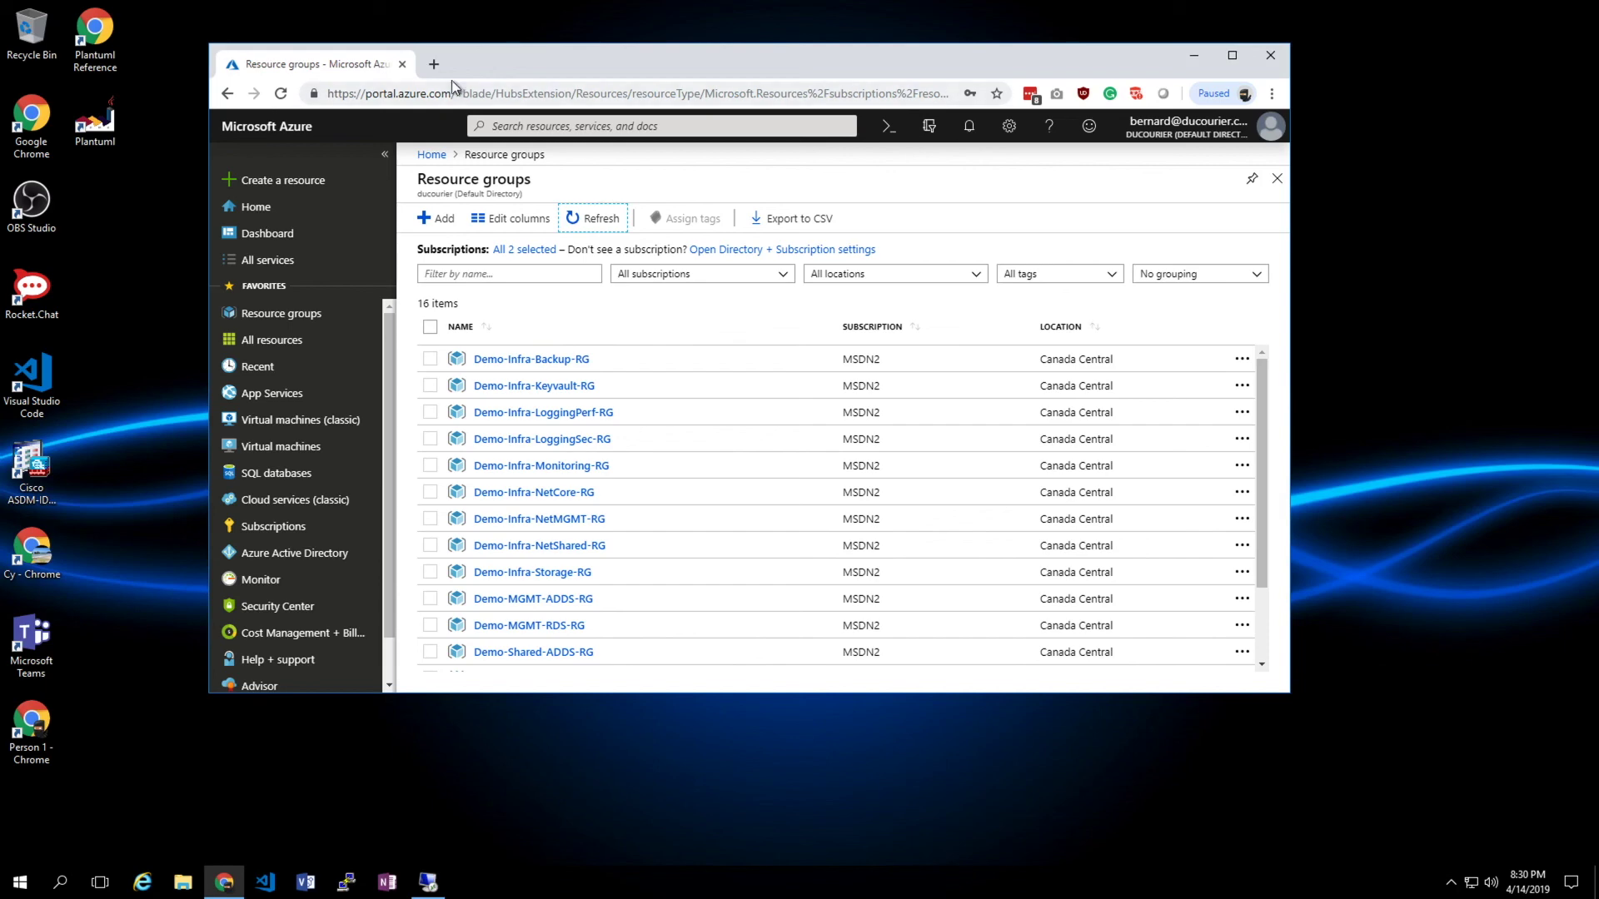
right_click(228, 93)
click(351, 329)
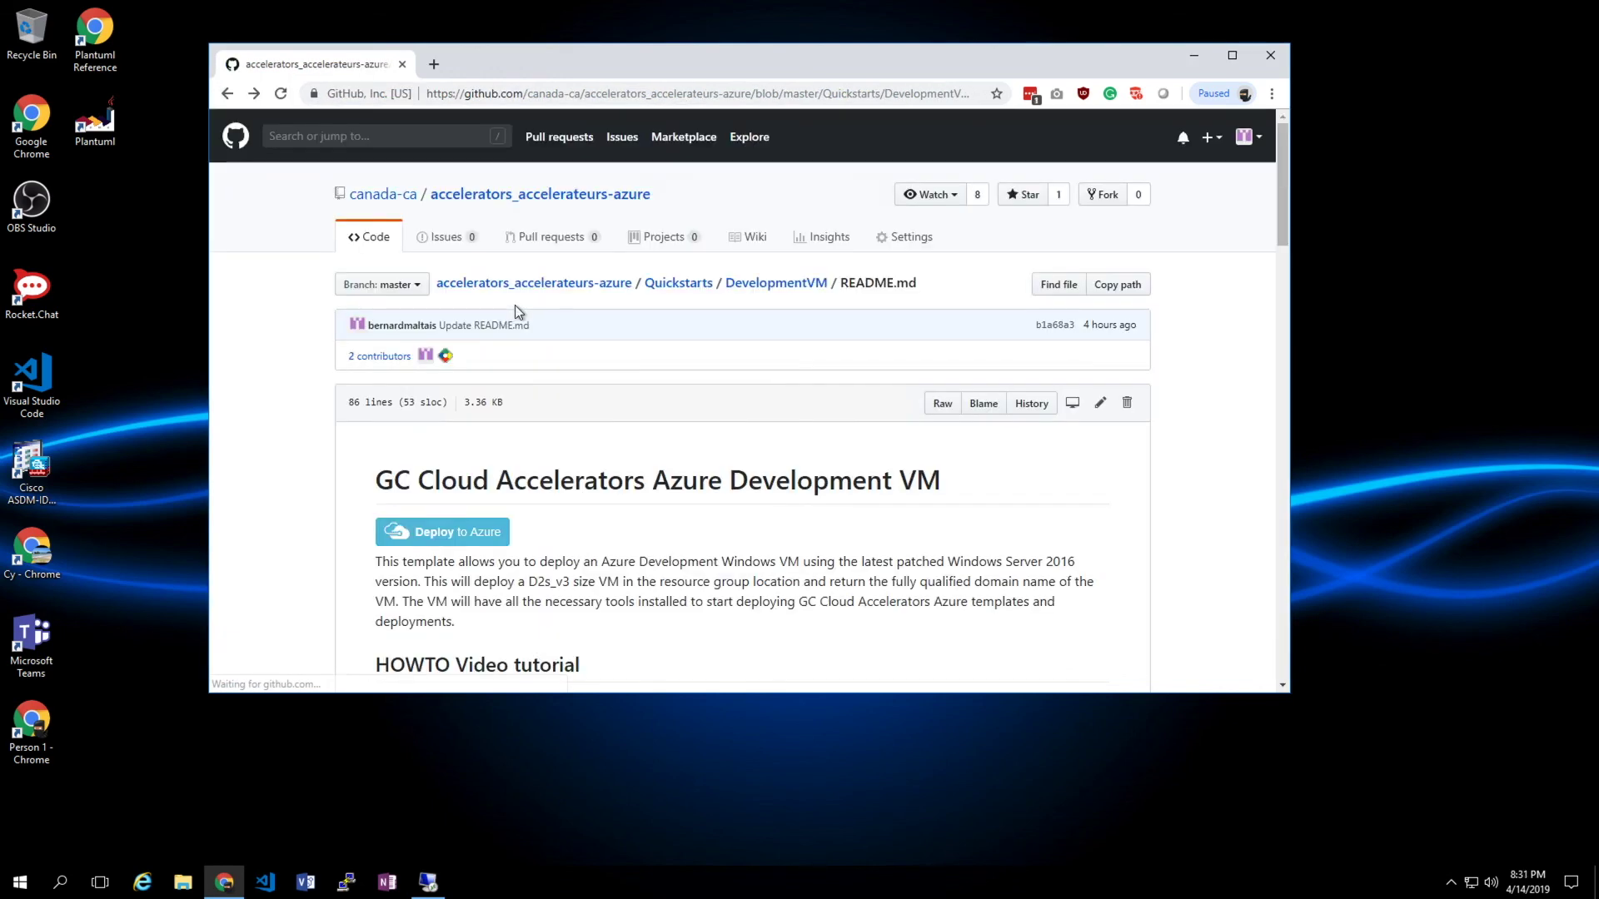